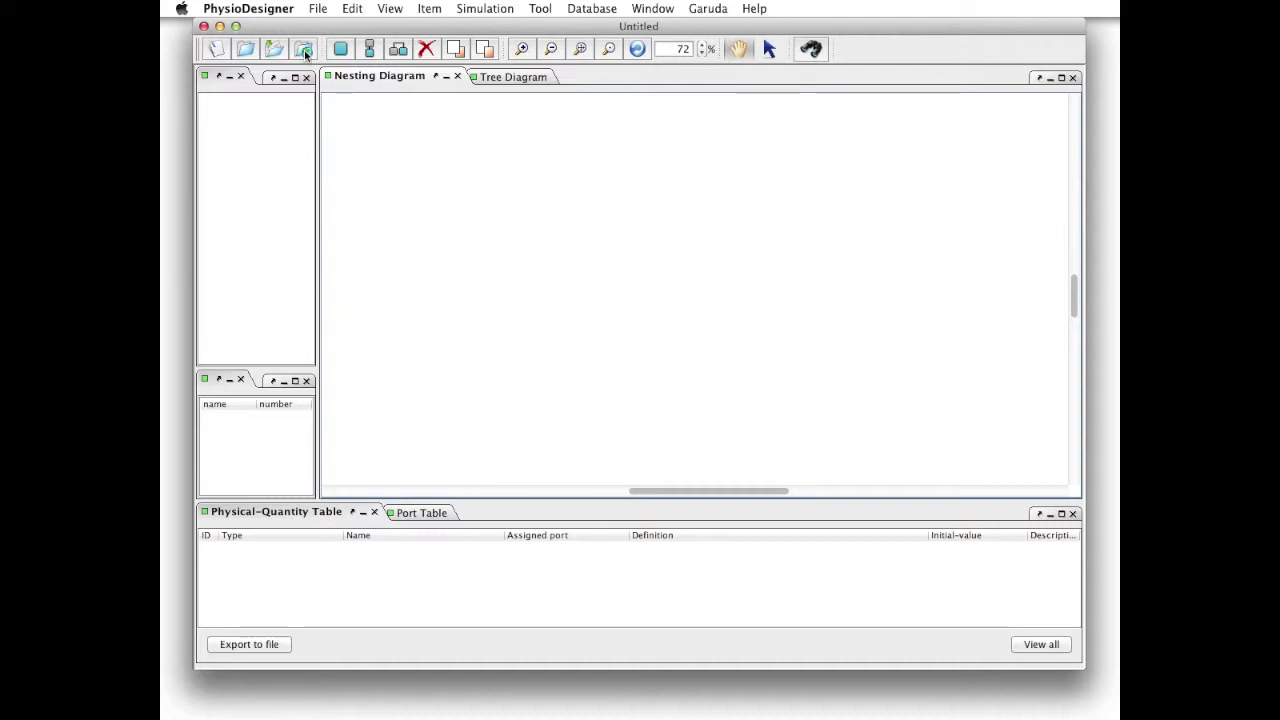
- Search the PH Database for 'bvp', then download and open model 475, single_BVP_with_step_current_stimulus
{"action": "left_click", "coordinate": [305, 50]}
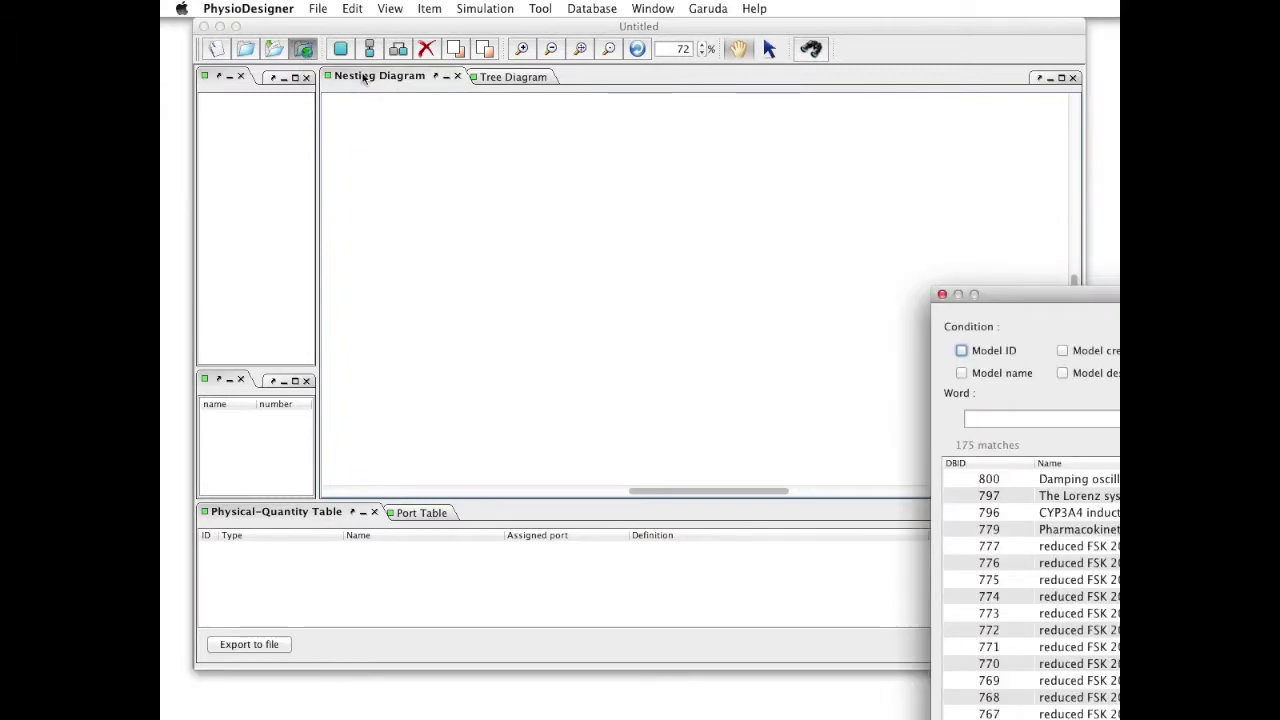
{"action": "left_click_drag", "start_coordinate": [1039, 296], "coordinate": [572, 91]}
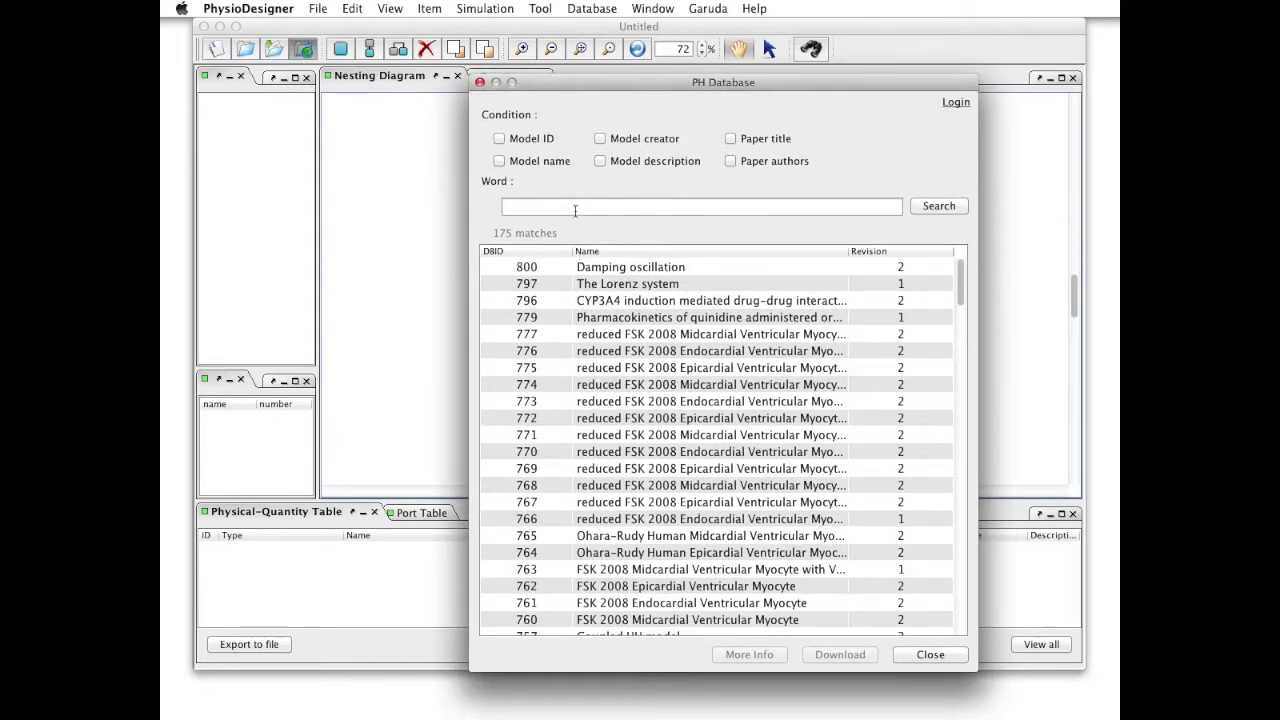
{"action": "left_click", "coordinate": [575, 210]}
{"action": "type", "text": "bvp"}
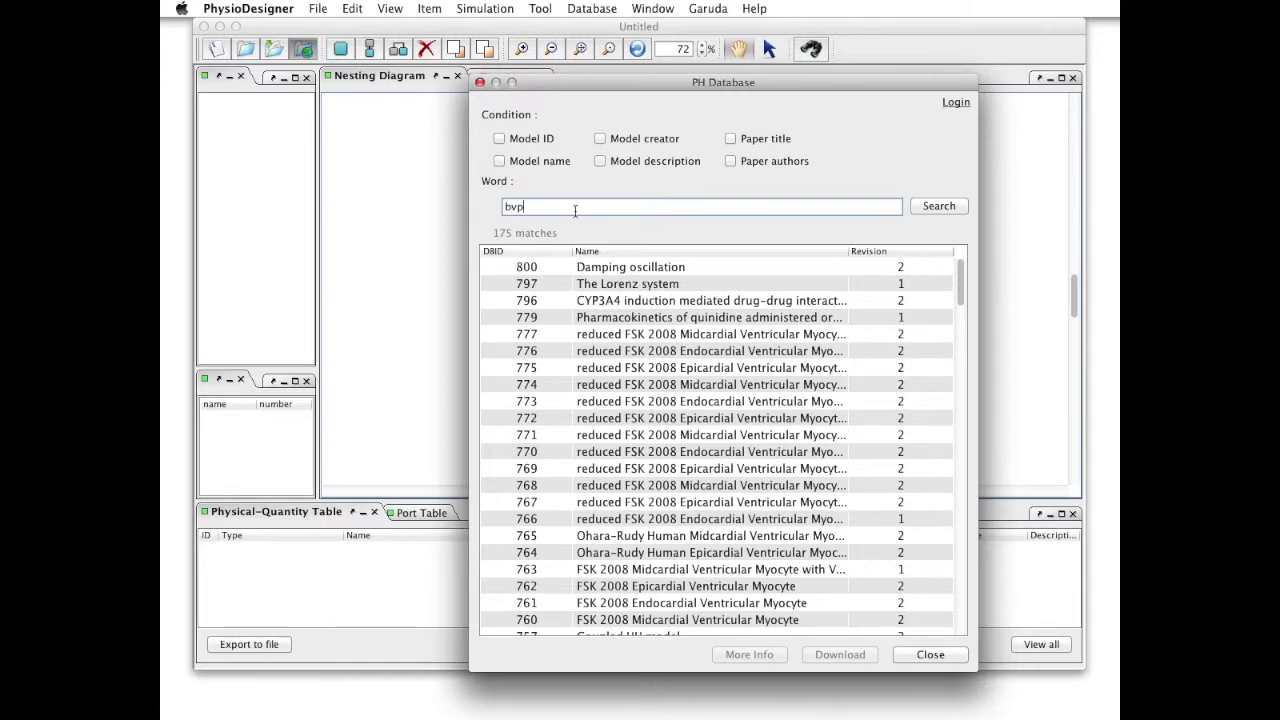
{"action": "left_click", "coordinate": [932, 207]}
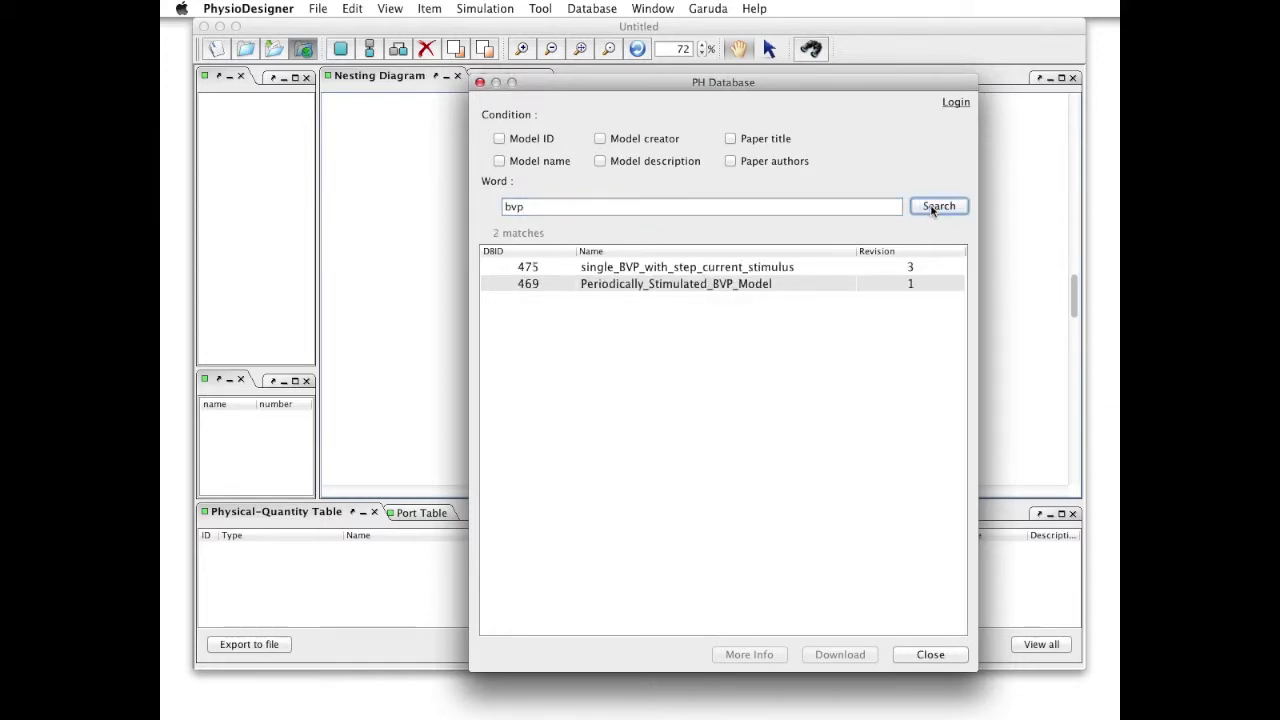
{"action": "left_click", "coordinate": [792, 268]}
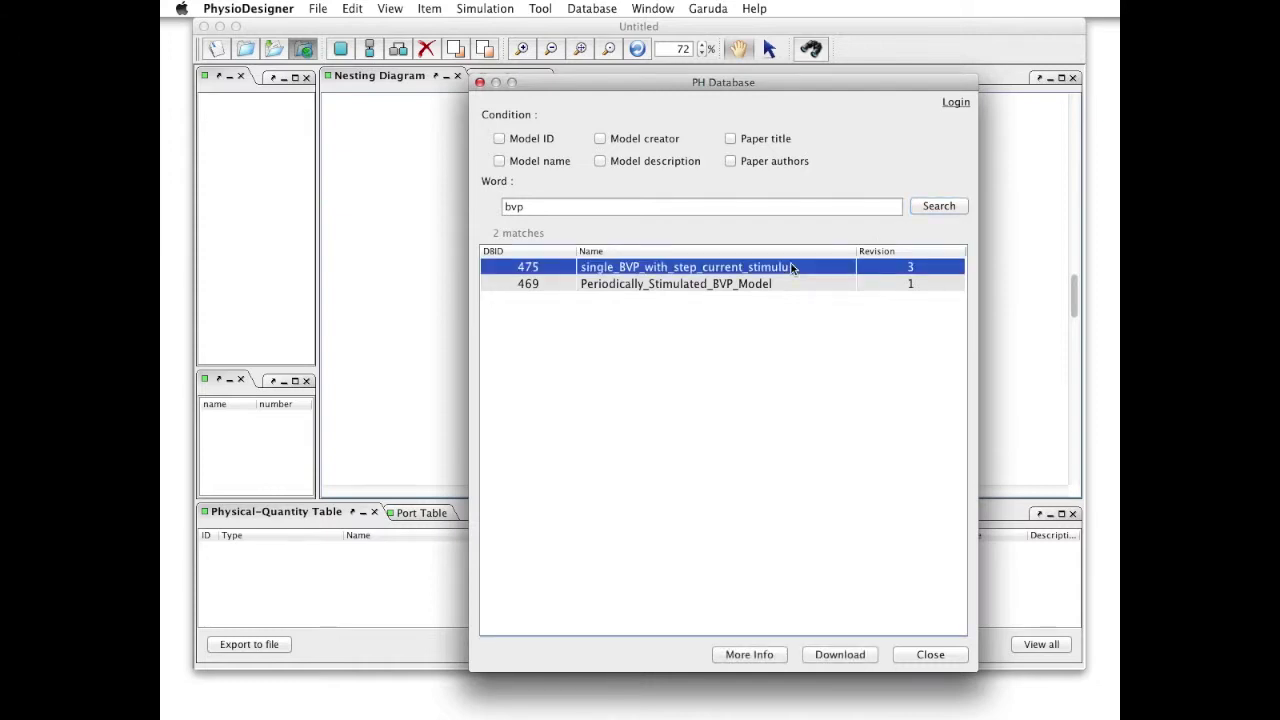
{"action": "left_click", "coordinate": [840, 655]}
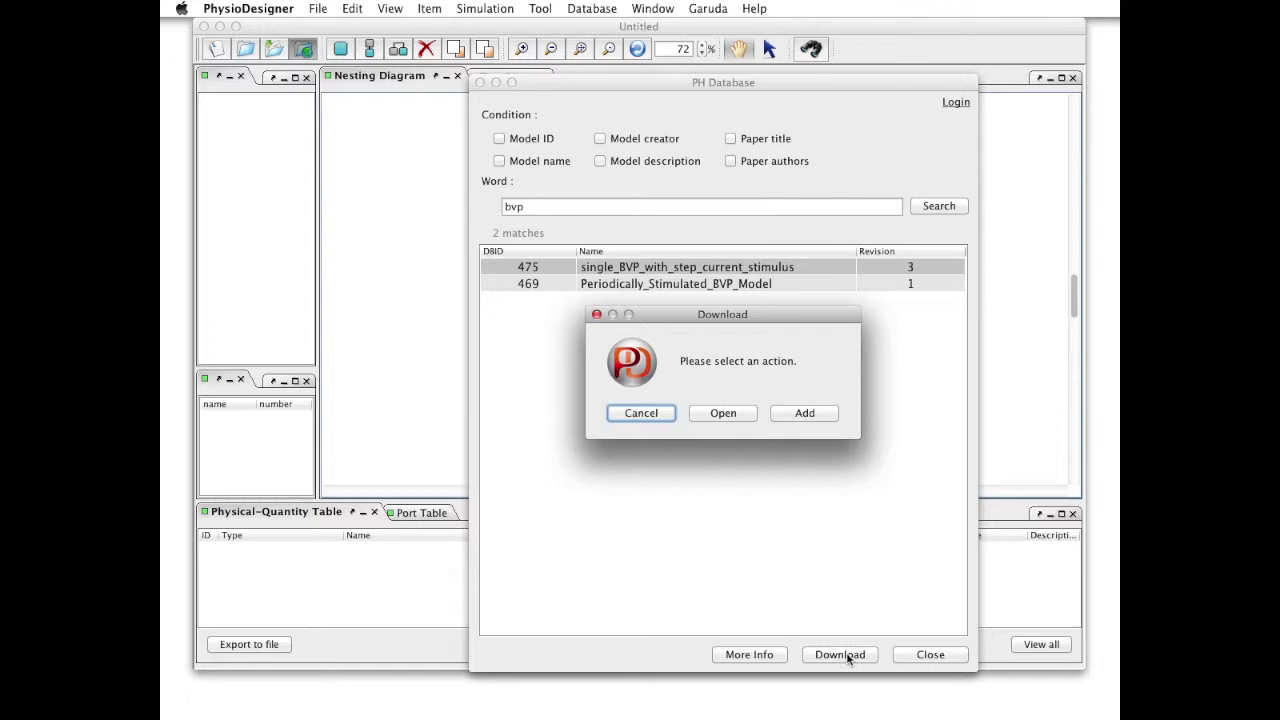
{"action": "left_click", "coordinate": [717, 413]}
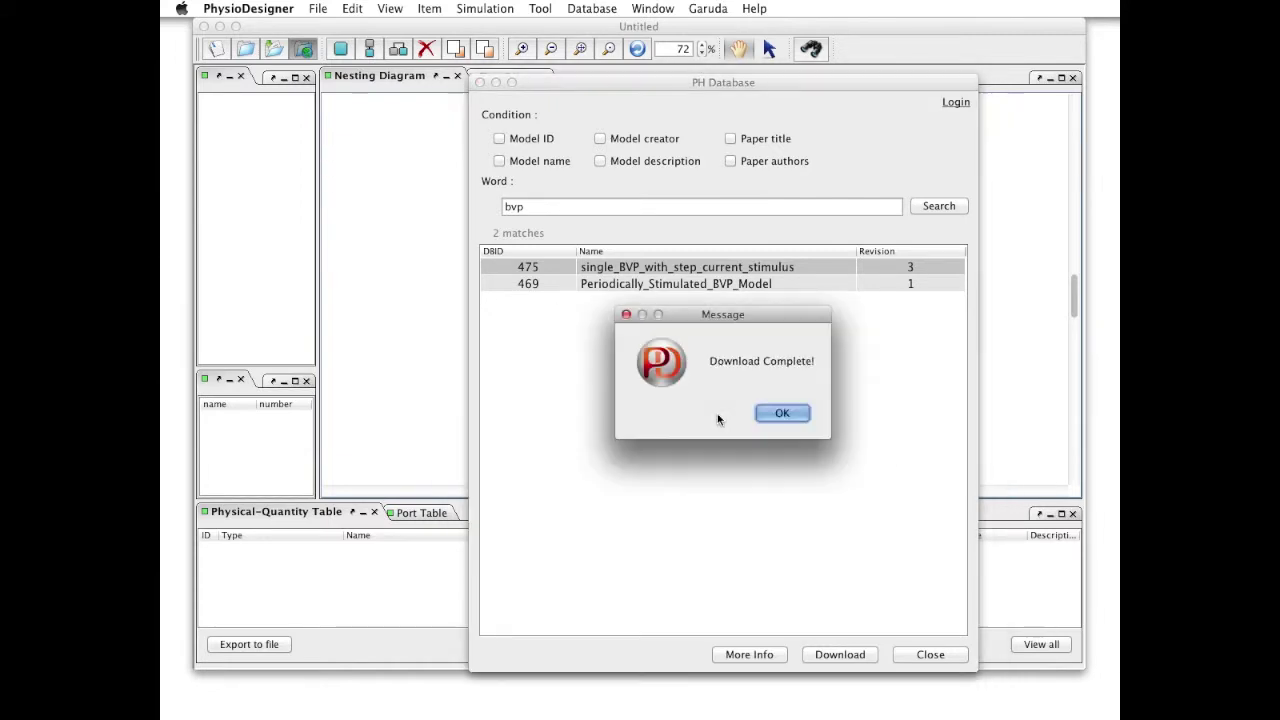
- Place External_stimulus left of BVP and expand BVP to show its y and x modules
{"action": "left_click", "coordinate": [774, 413]}
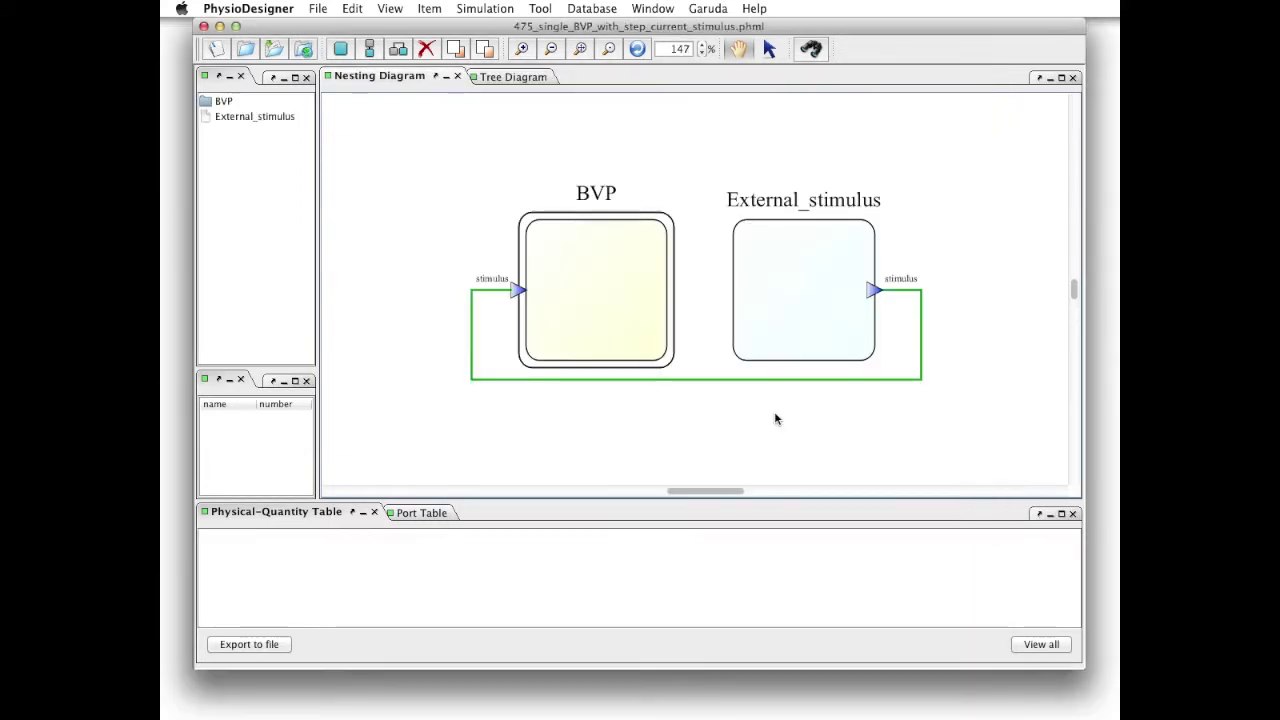
{"action": "left_click", "coordinate": [830, 300]}
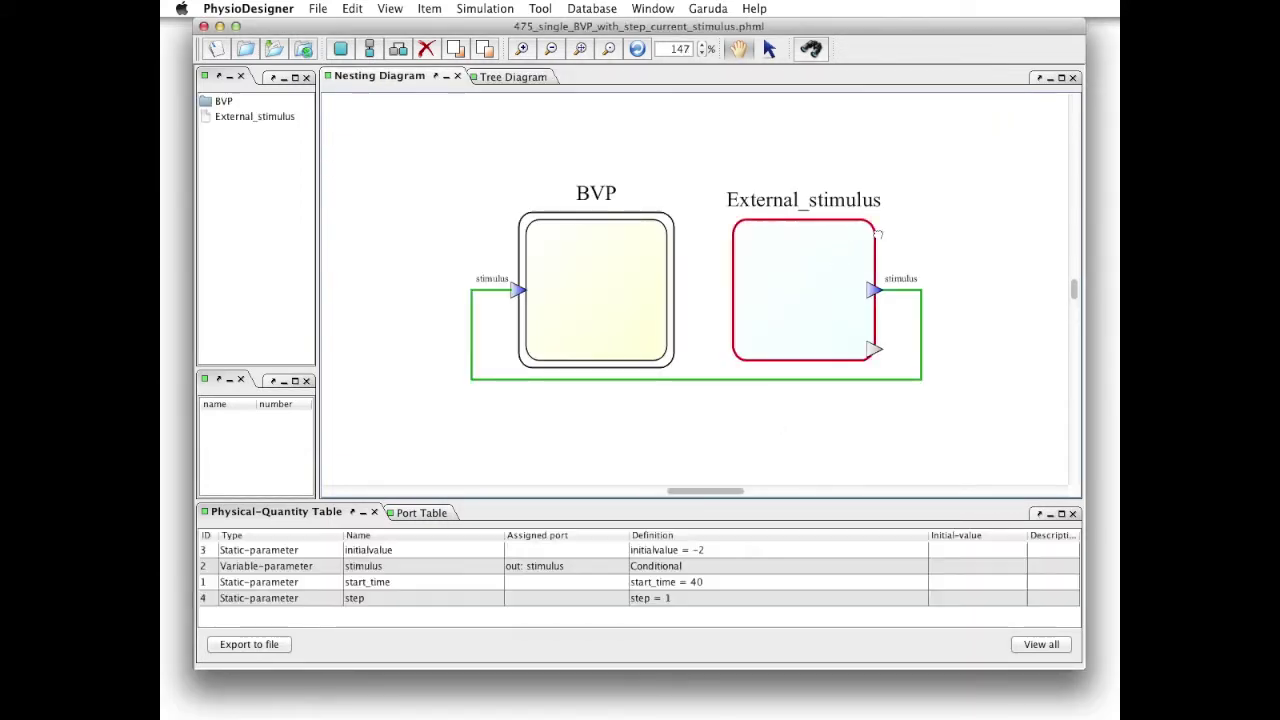
{"action": "left_click_drag", "start_coordinate": [830, 300], "coordinate": [612, 318]}
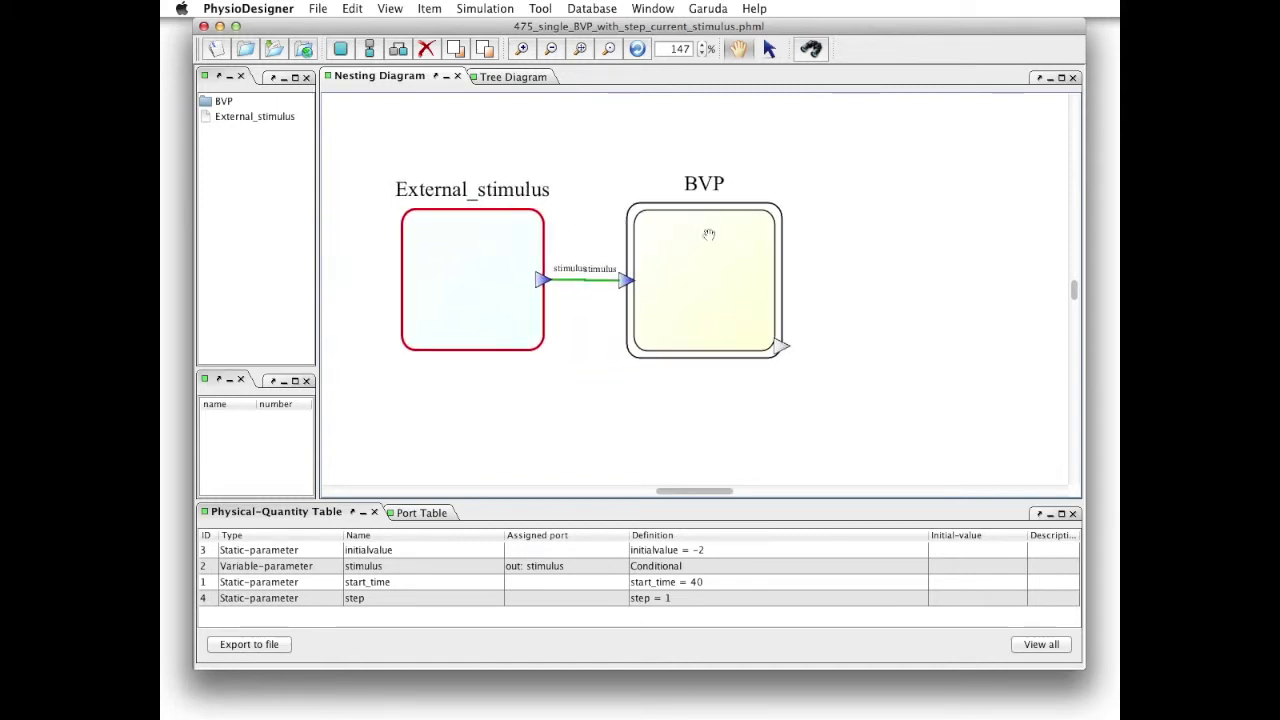
{"action": "left_click", "coordinate": [727, 238]}
{"action": "double_click", "coordinate": [727, 238]}
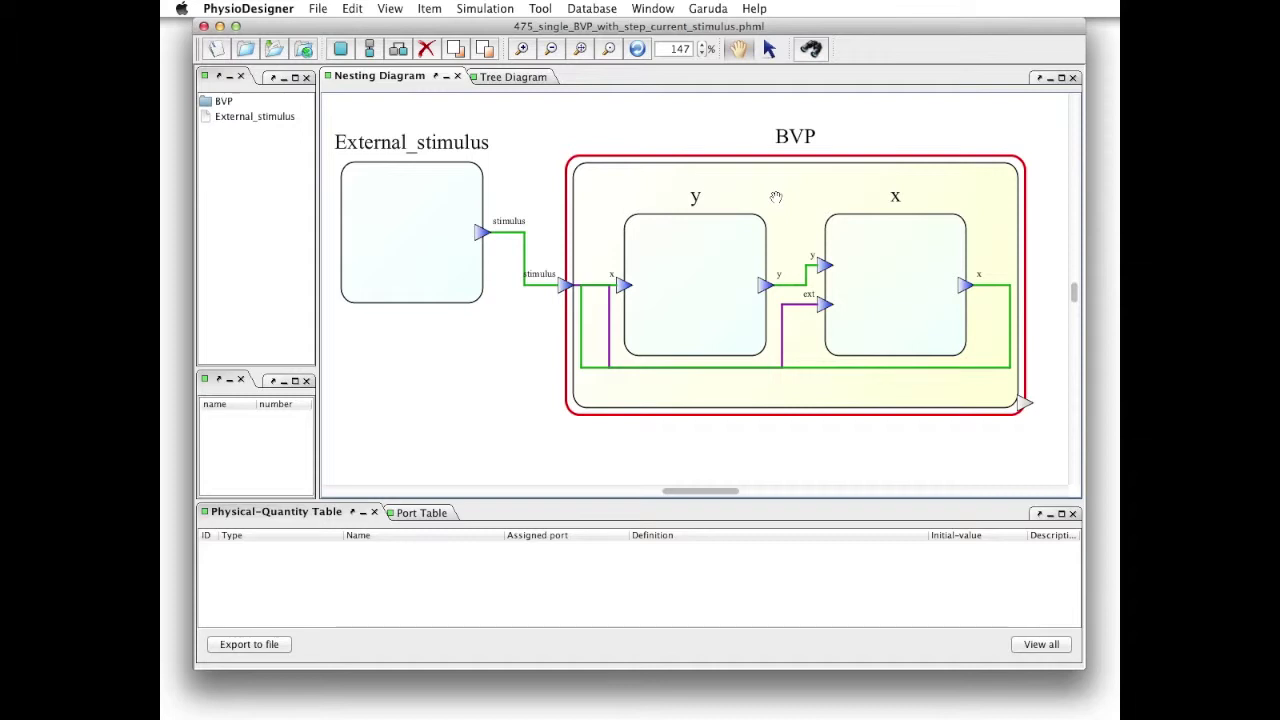
{"action": "left_click", "coordinate": [488, 9]}
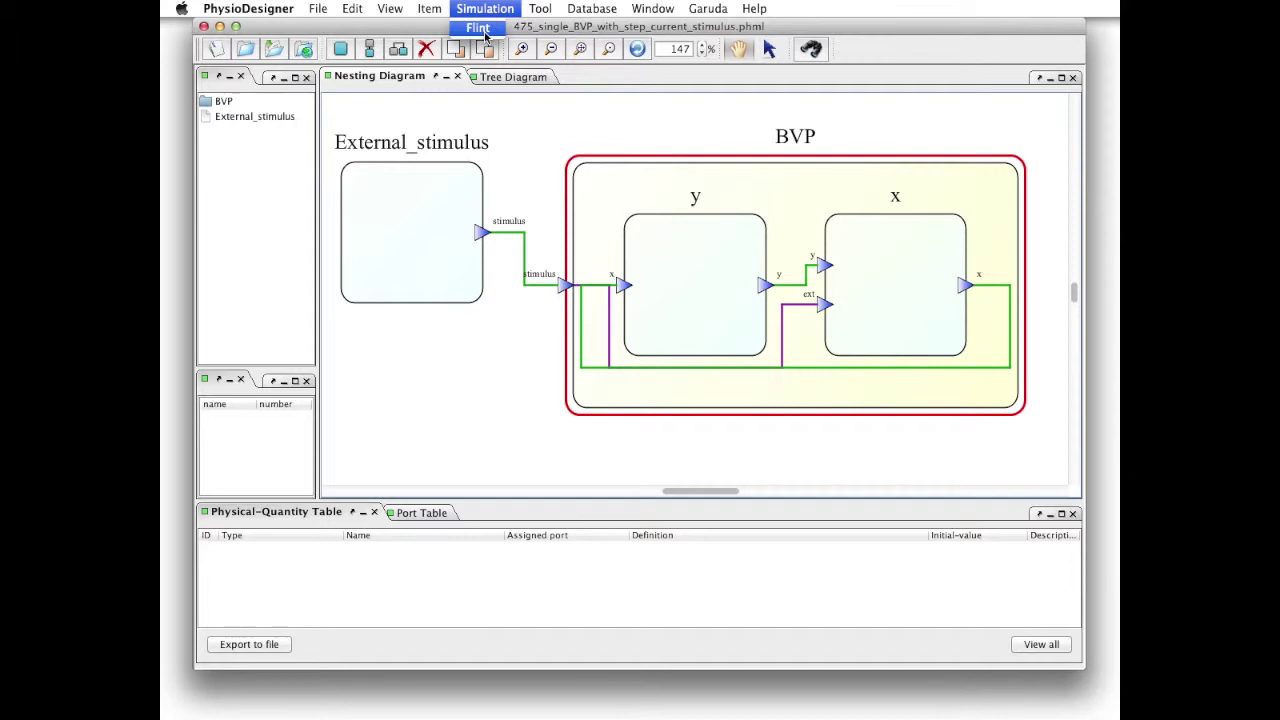
- Run the 200 ms BVP simulation in Flint
{"action": "left_click", "coordinate": [484, 30]}
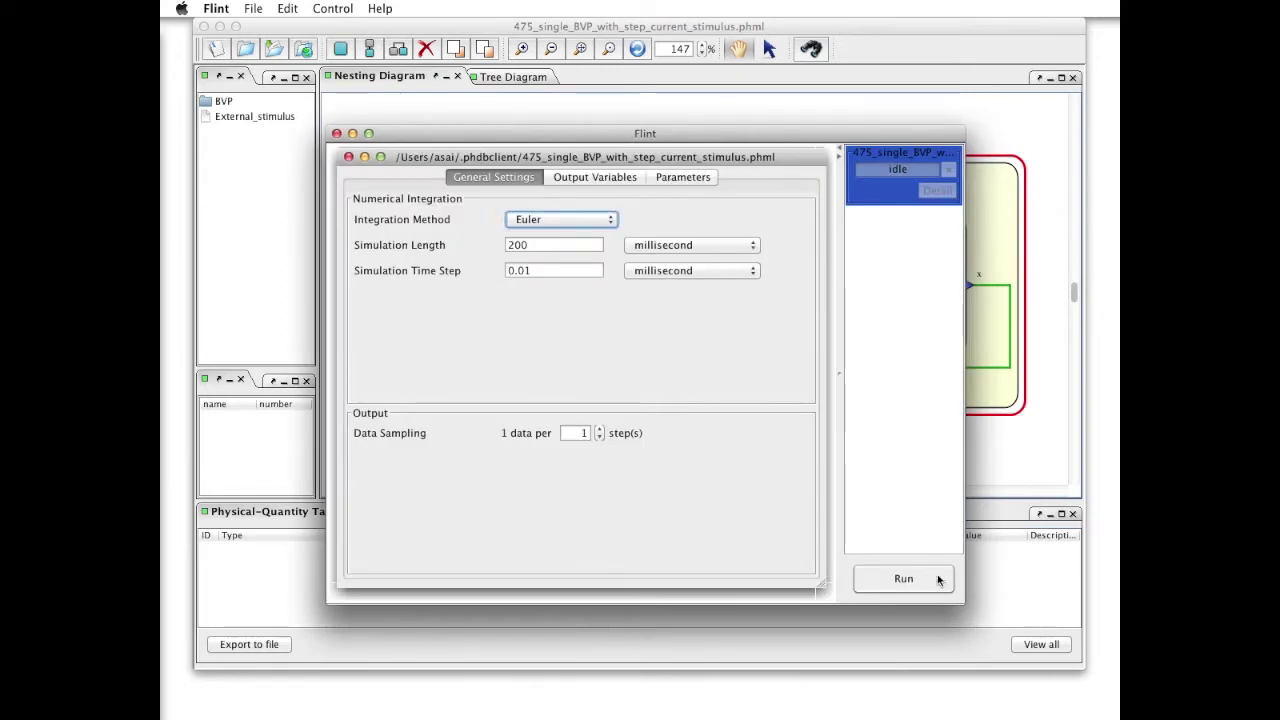
{"action": "left_click", "coordinate": [903, 579]}
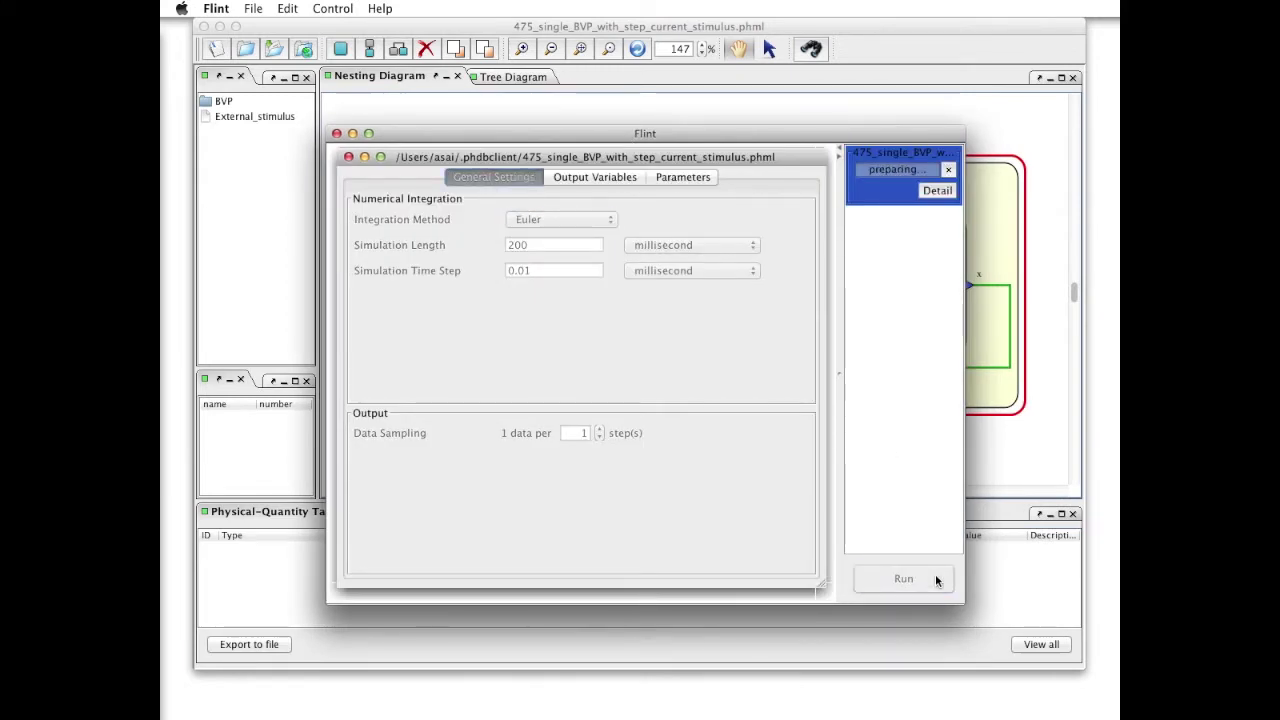
{"action": "left_click", "coordinate": [702, 387]}
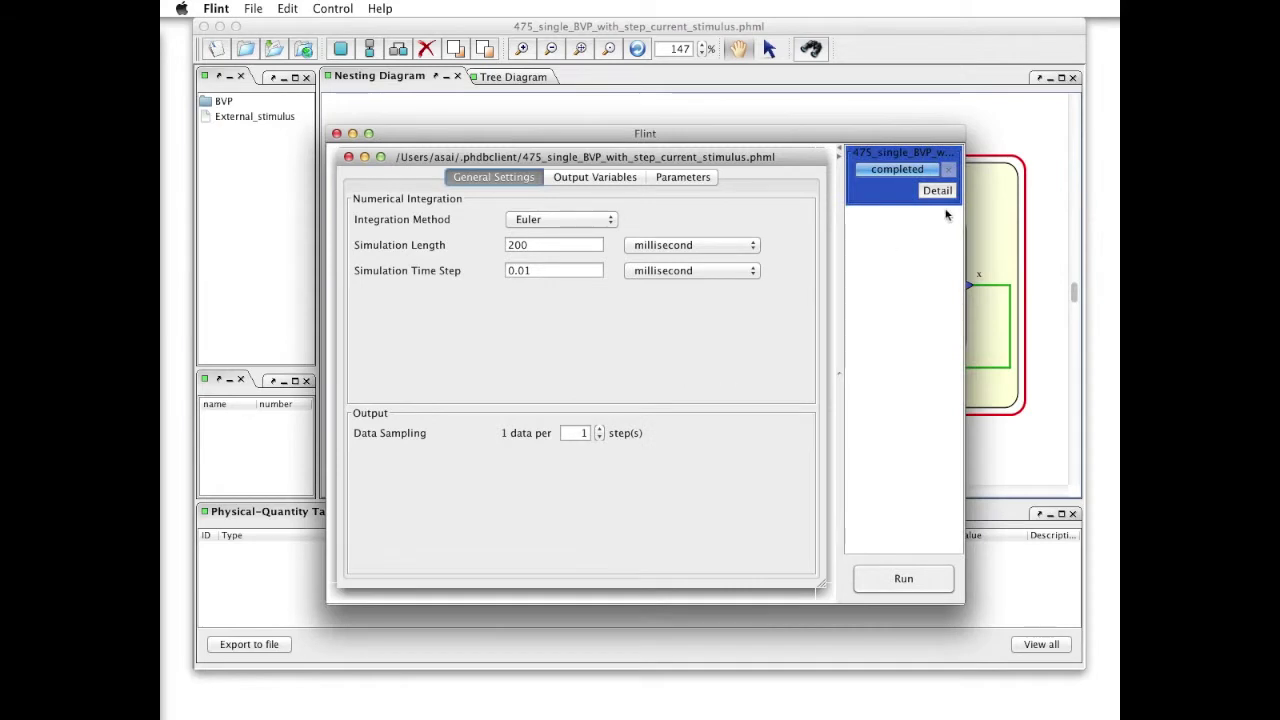
- Plot x and stimulus against time in the Flint viewer, then close Flint
{"action": "left_click", "coordinate": [936, 191]}
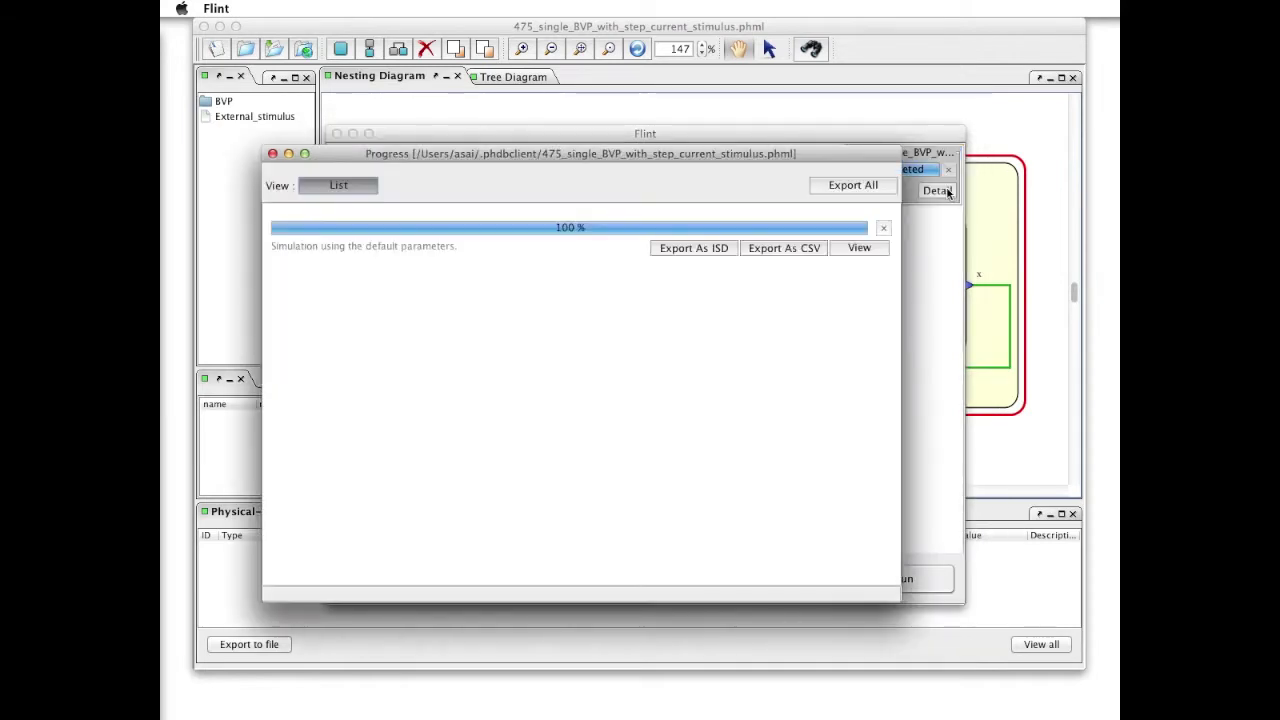
{"action": "left_click", "coordinate": [864, 250]}
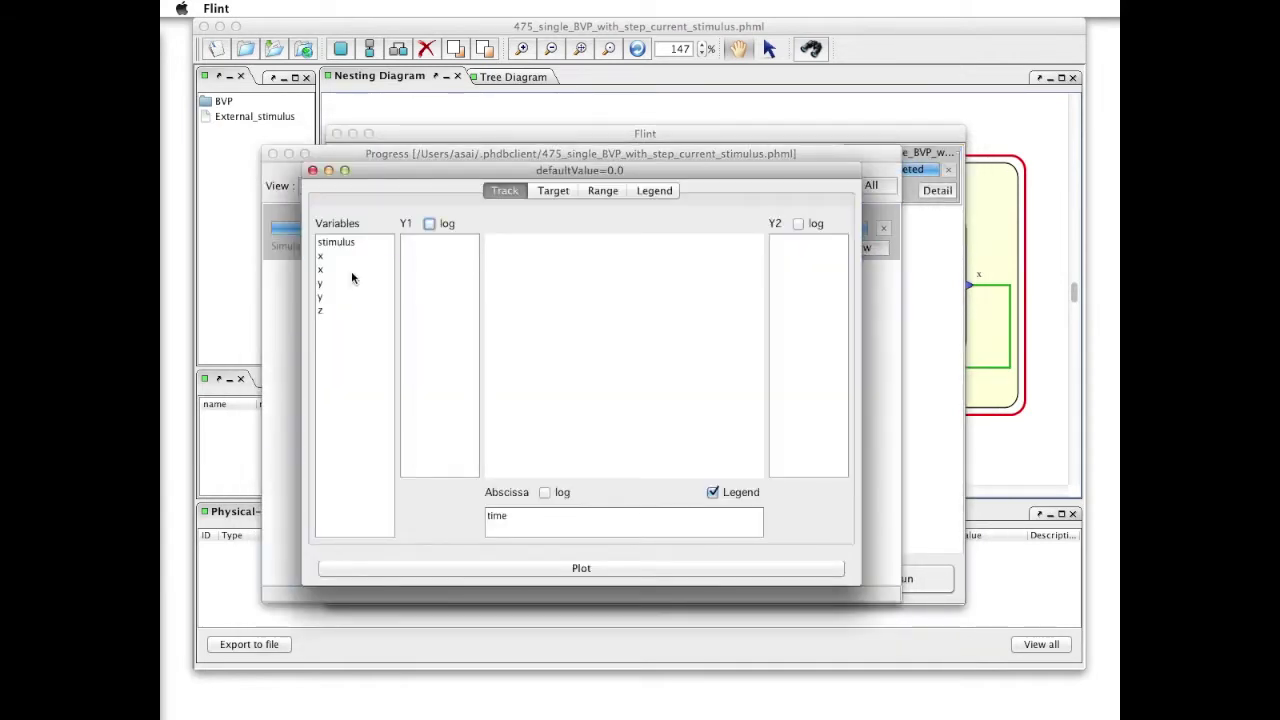
{"action": "left_click_drag", "start_coordinate": [322, 269], "coordinate": [429, 270]}
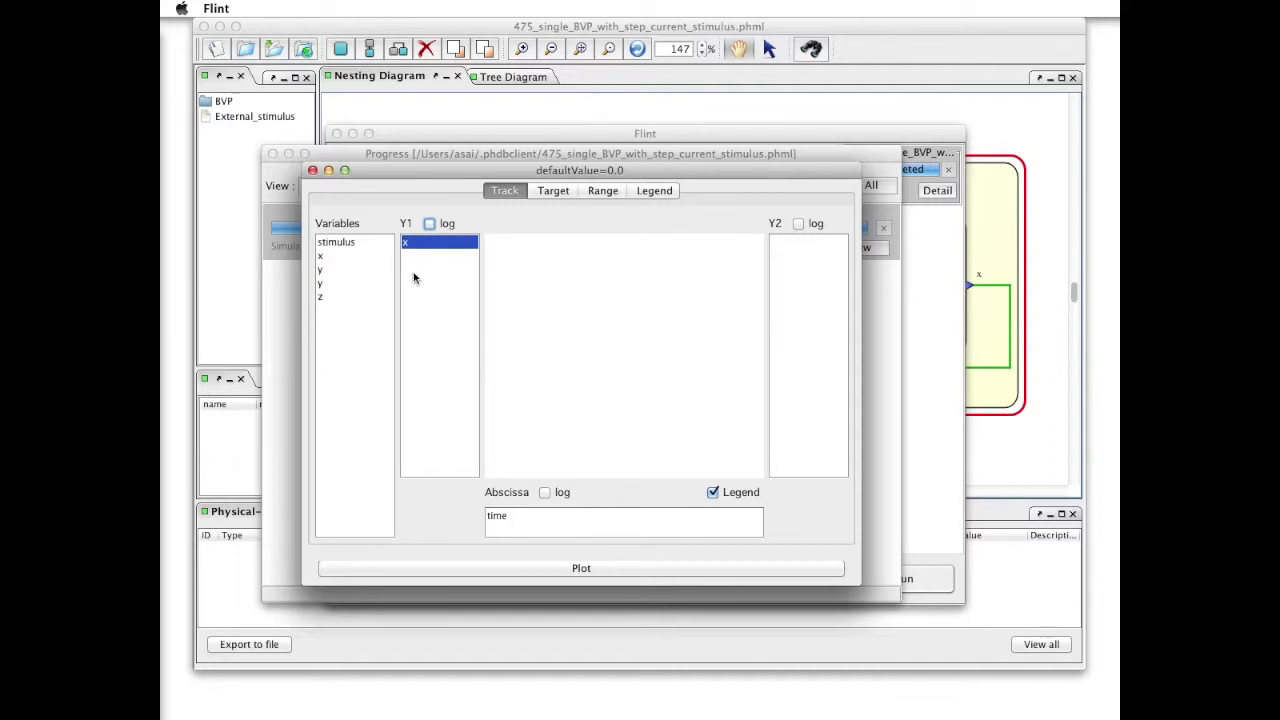
{"action": "left_click_drag", "start_coordinate": [330, 269], "coordinate": [415, 278]}
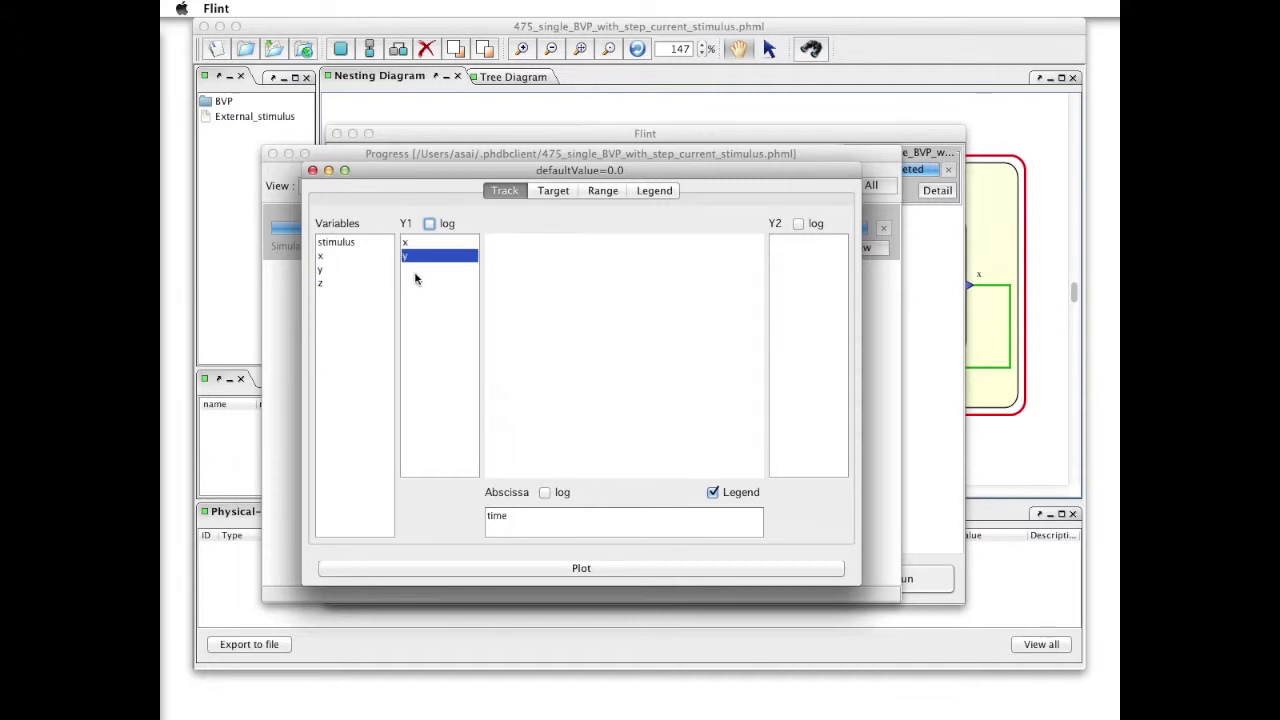
{"action": "left_click_drag", "start_coordinate": [335, 244], "coordinate": [421, 341]}
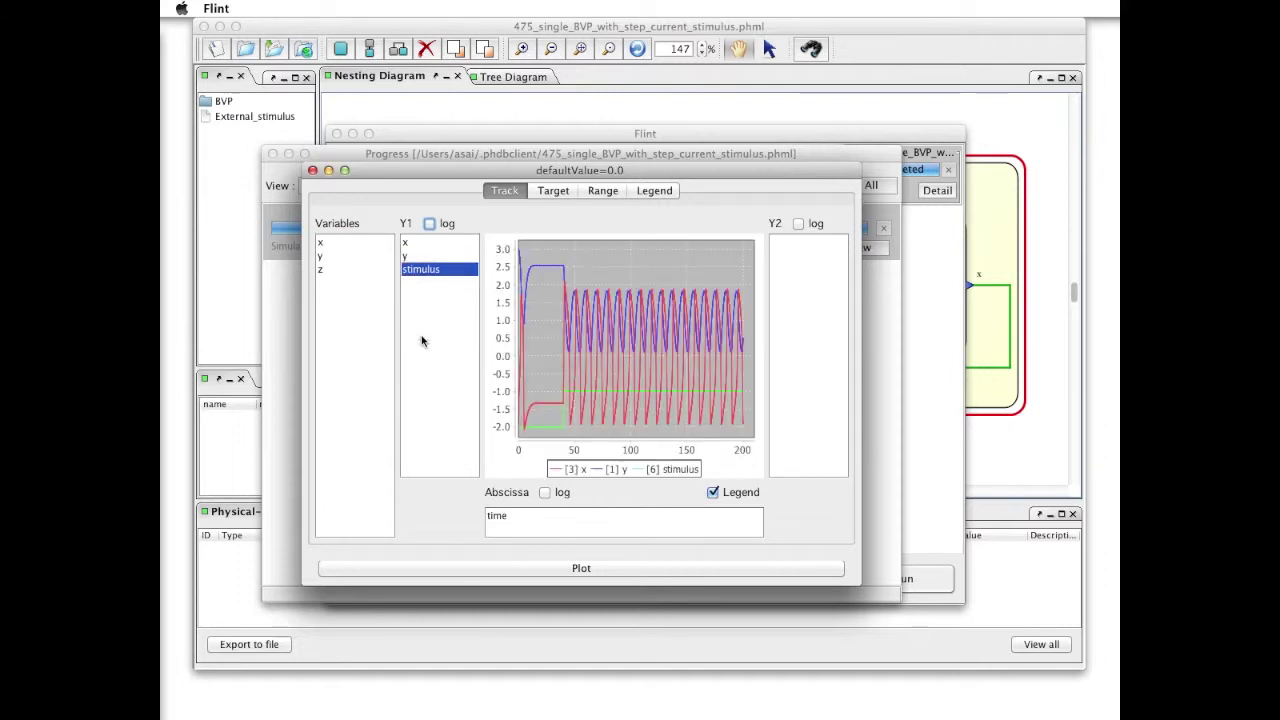
{"action": "left_click_drag", "start_coordinate": [410, 257], "coordinate": [380, 306]}
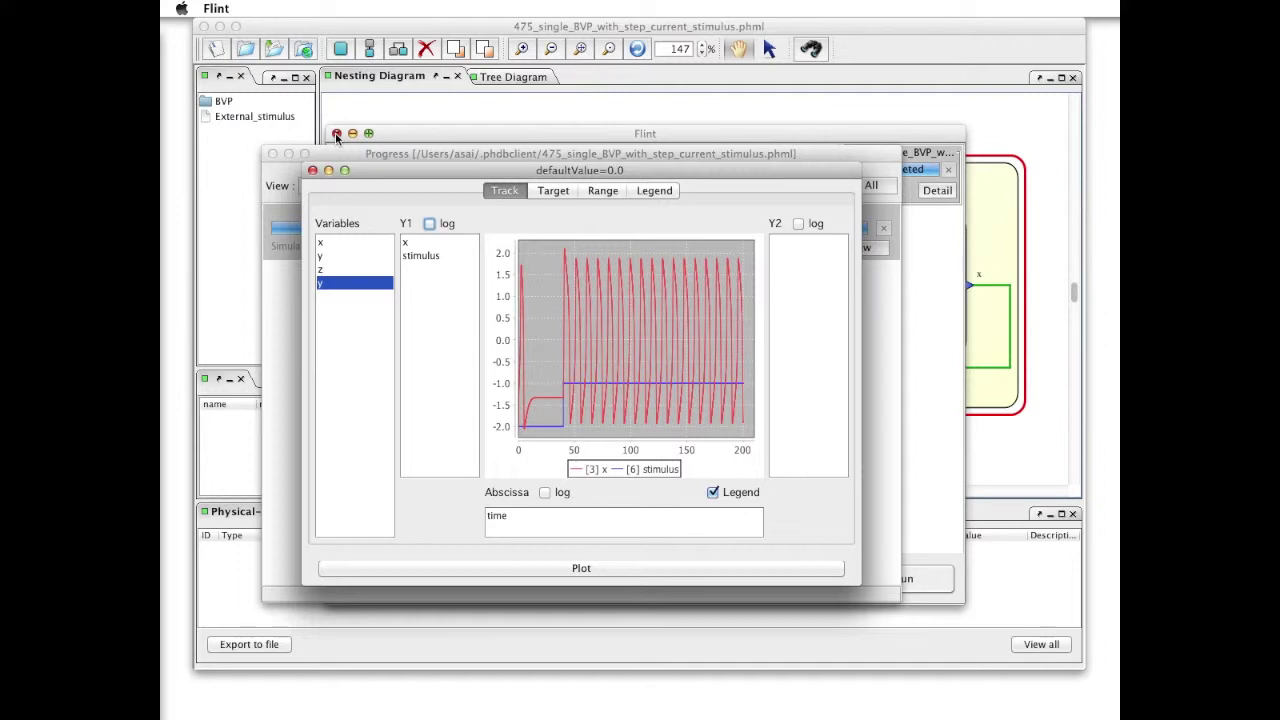
{"action": "left_click", "coordinate": [337, 134]}
- Add a new input port named x_cont to the y module
{"action": "left_click", "coordinate": [337, 134]}
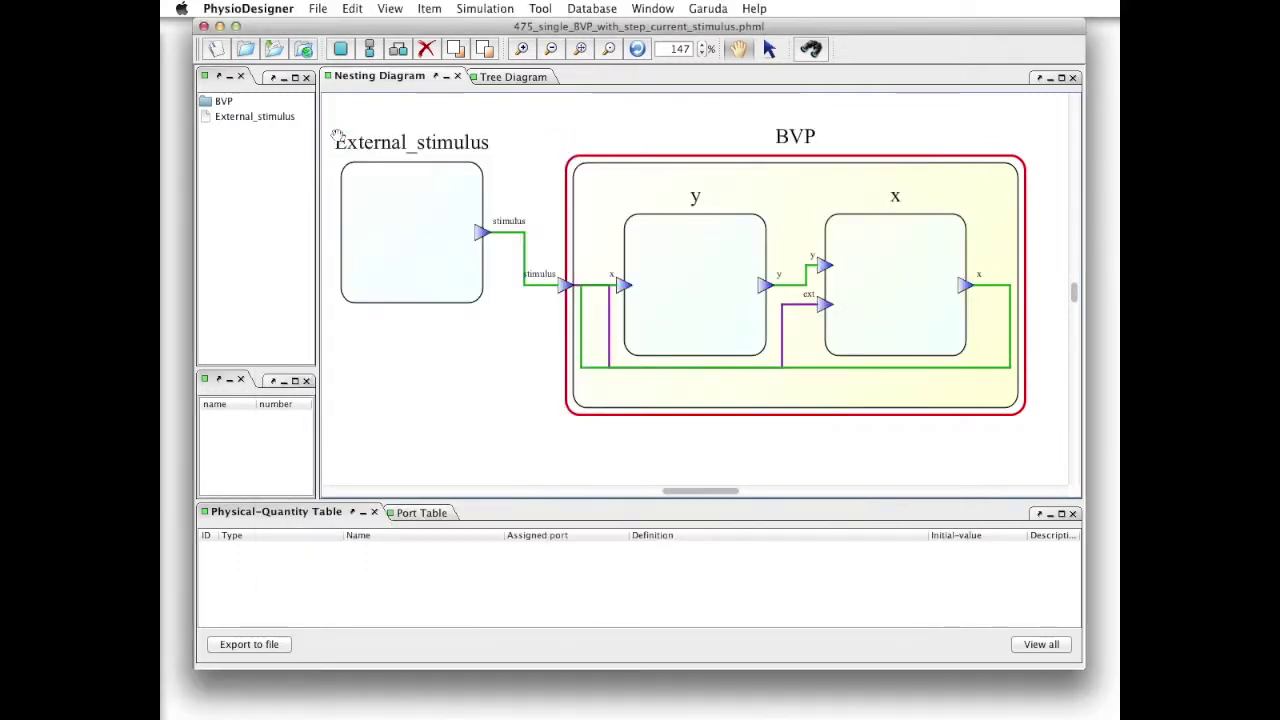
{"action": "left_click", "coordinate": [505, 208]}
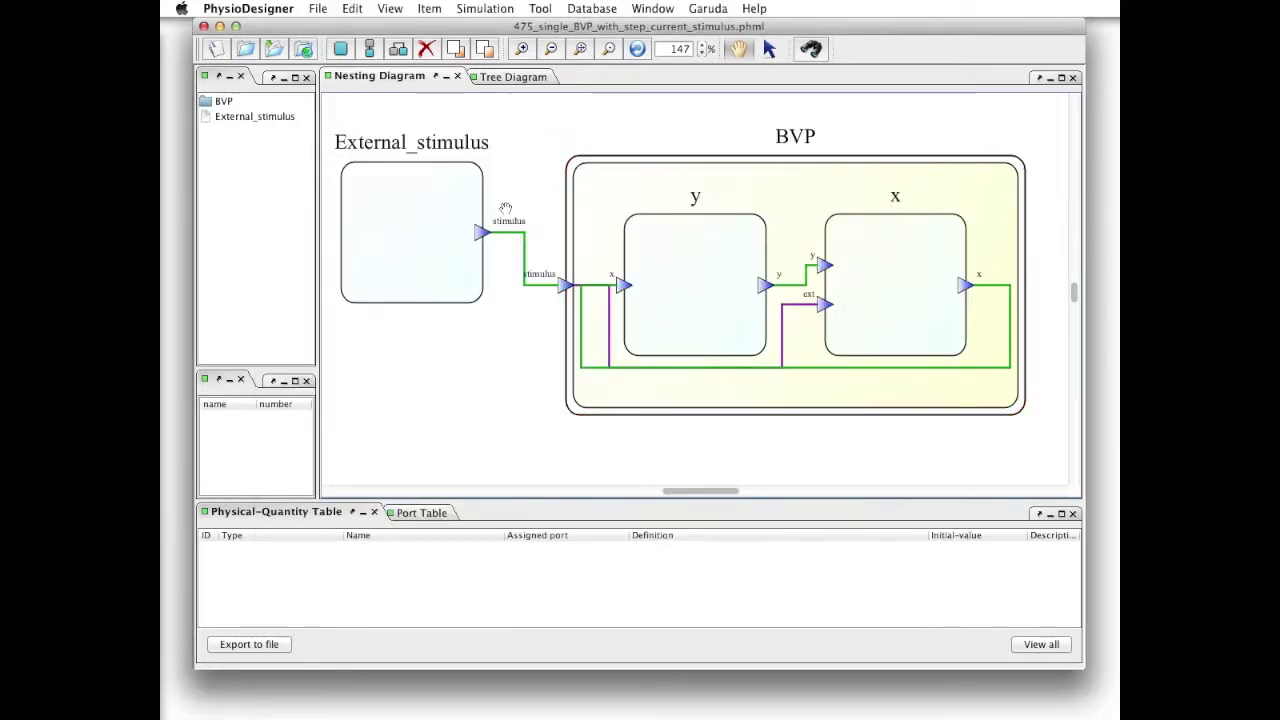
{"action": "mouse_move", "coordinate": [637, 323]}
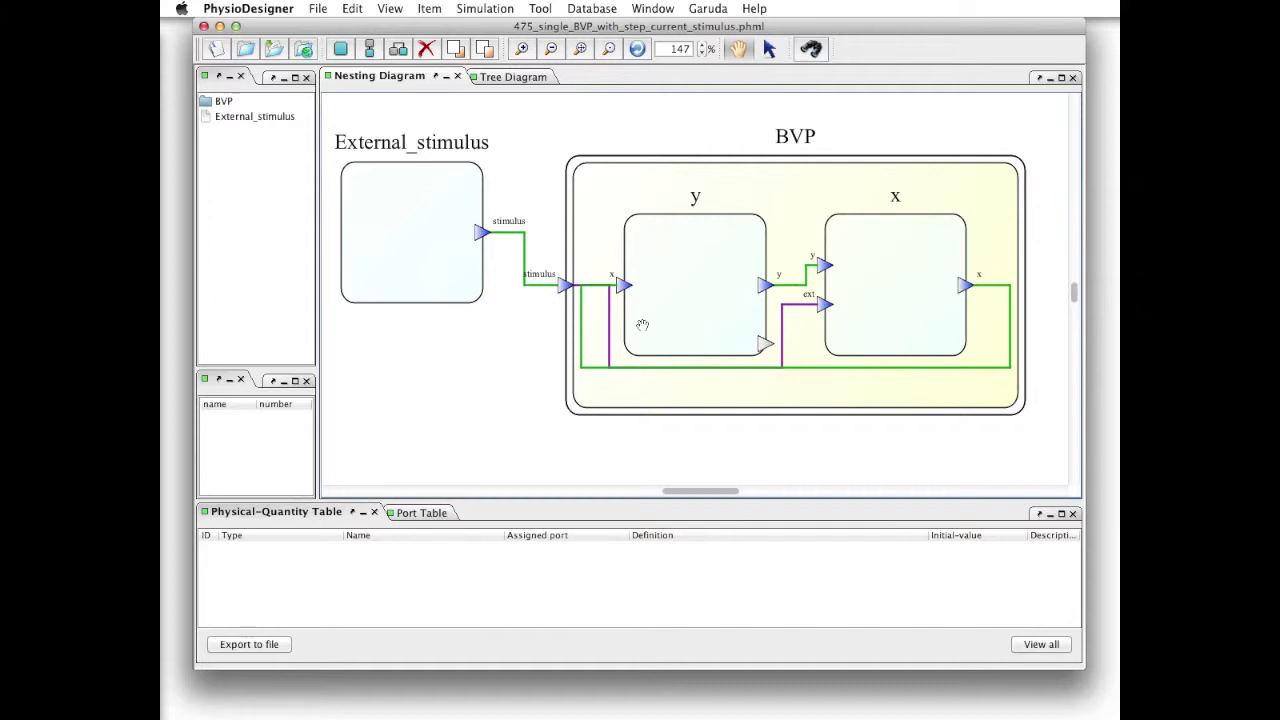
{"action": "left_click", "coordinate": [642, 325]}
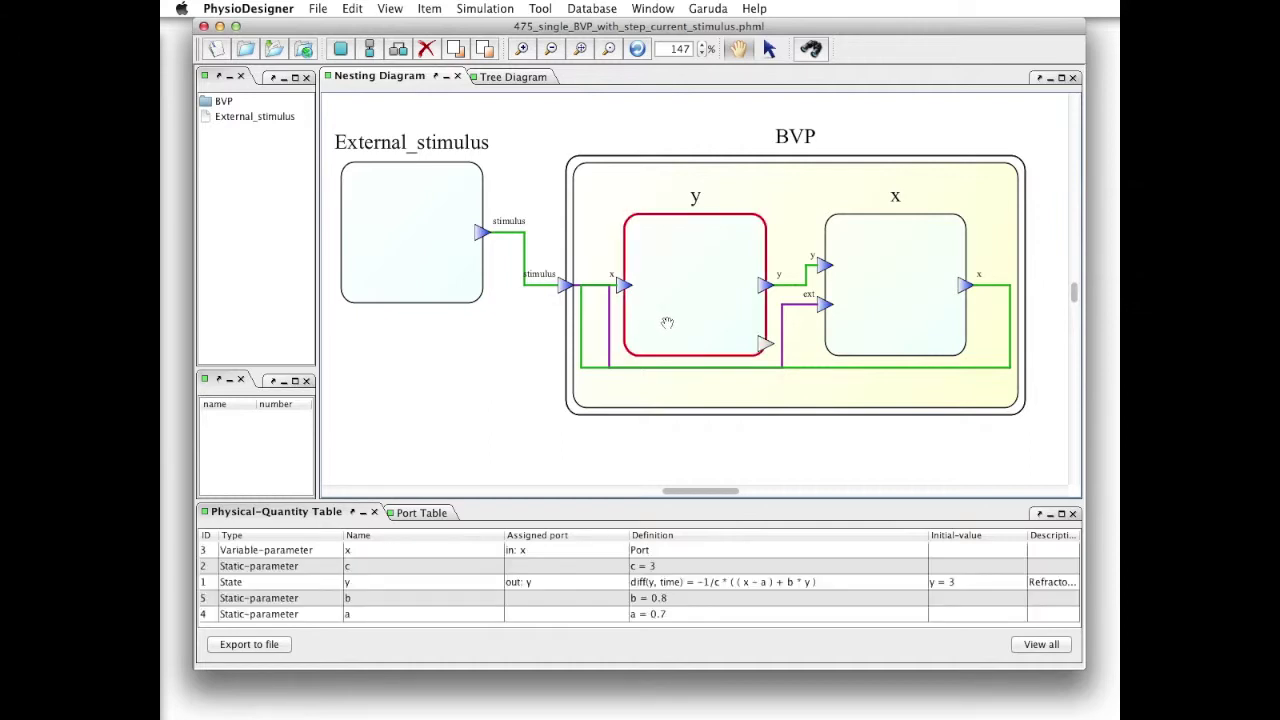
{"action": "right_click", "coordinate": [667, 322]}
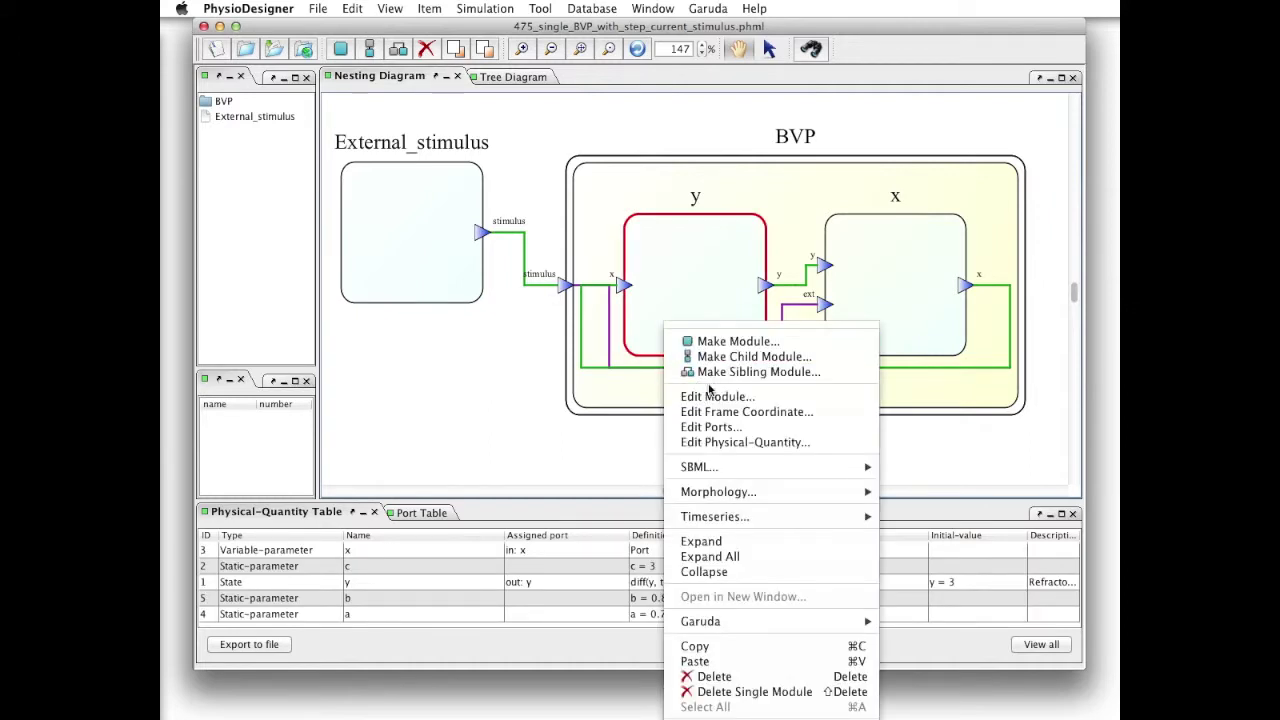
{"action": "left_click", "coordinate": [728, 427]}
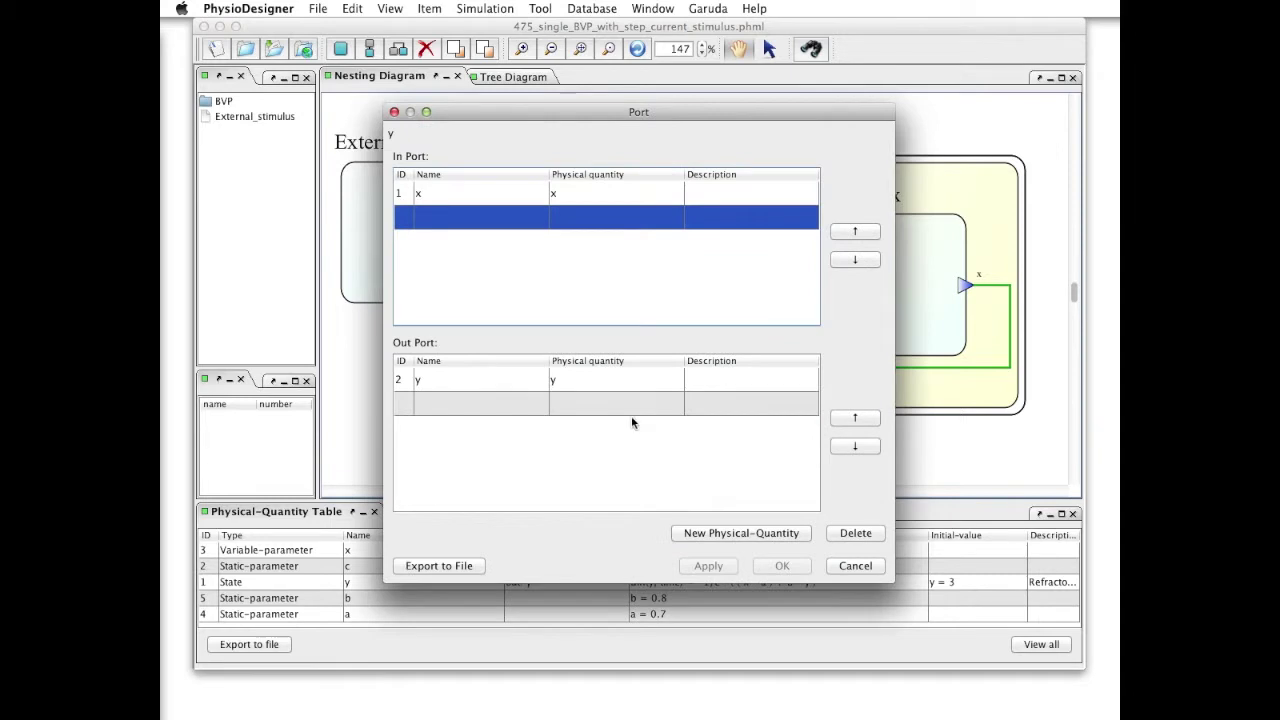
{"action": "double_click", "coordinate": [442, 215]}
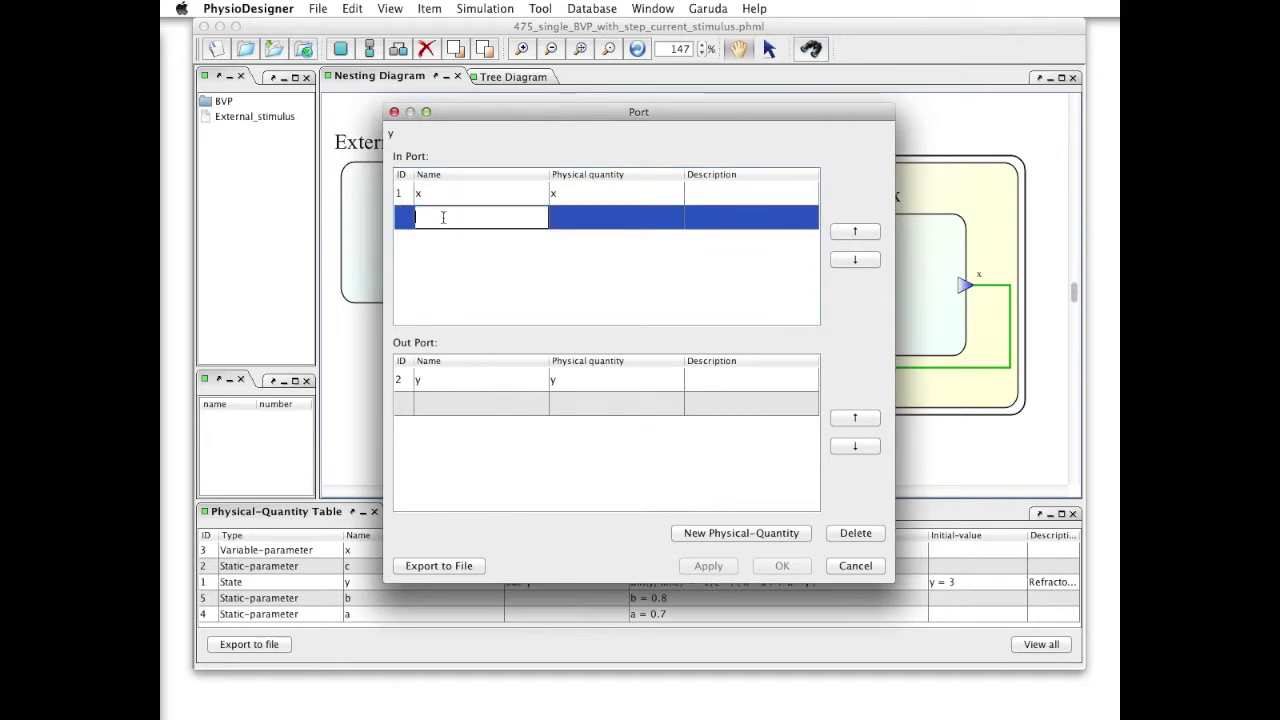
{"action": "type", "text": "x_cont"}
{"action": "left_click", "coordinate": [600, 237]}
{"action": "left_click", "coordinate": [605, 226]}
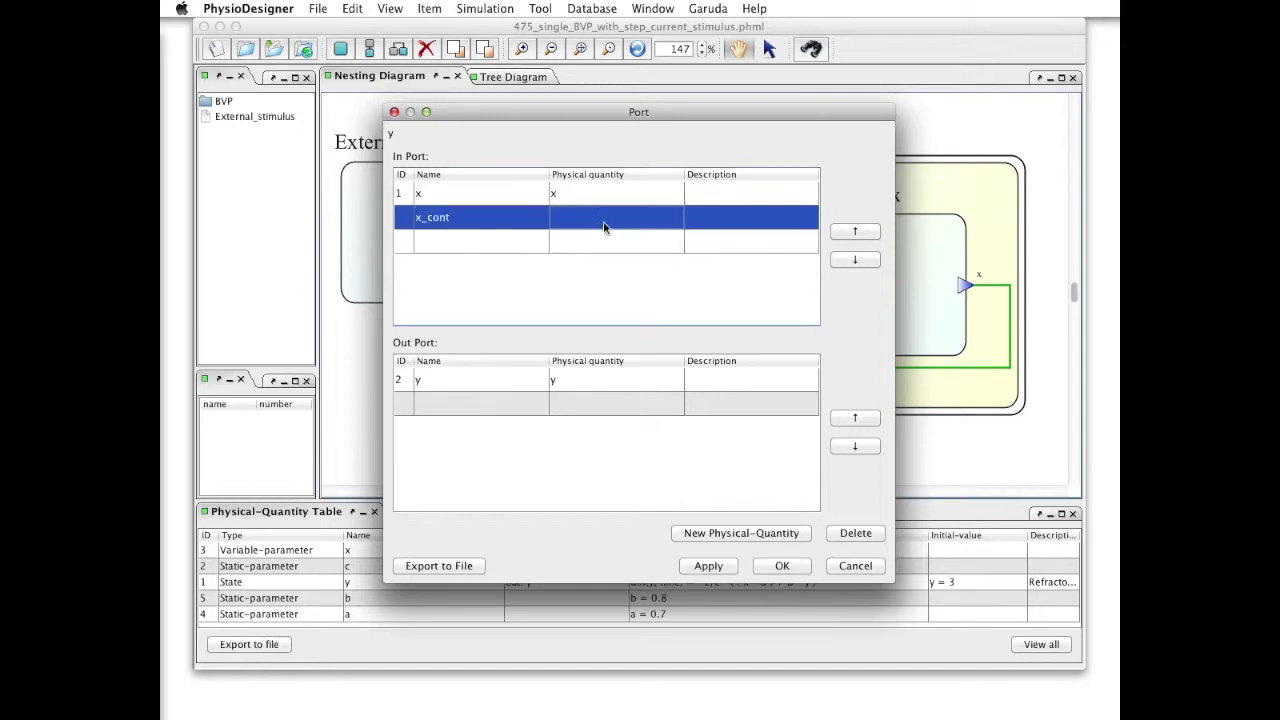
{"action": "left_click", "coordinate": [720, 566]}
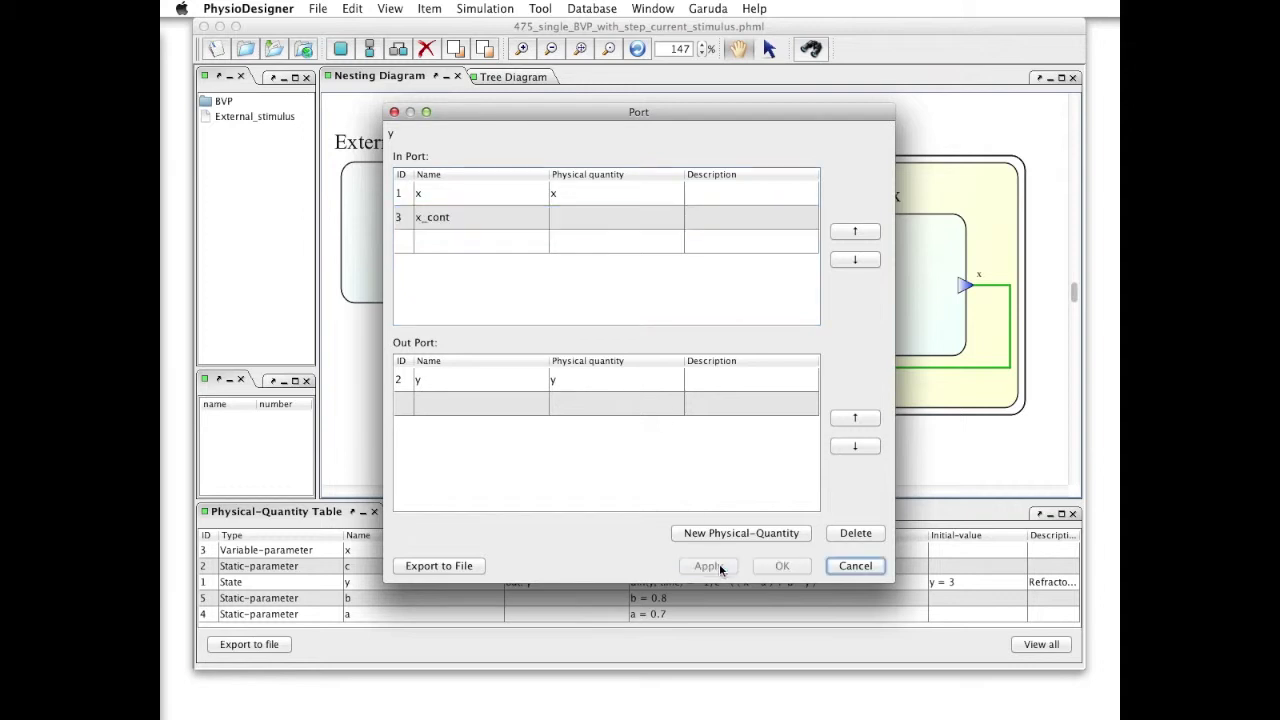
- Bind the x_cont port to a new variable-parameter physical quantity named x_cont
{"action": "left_click", "coordinate": [454, 219]}
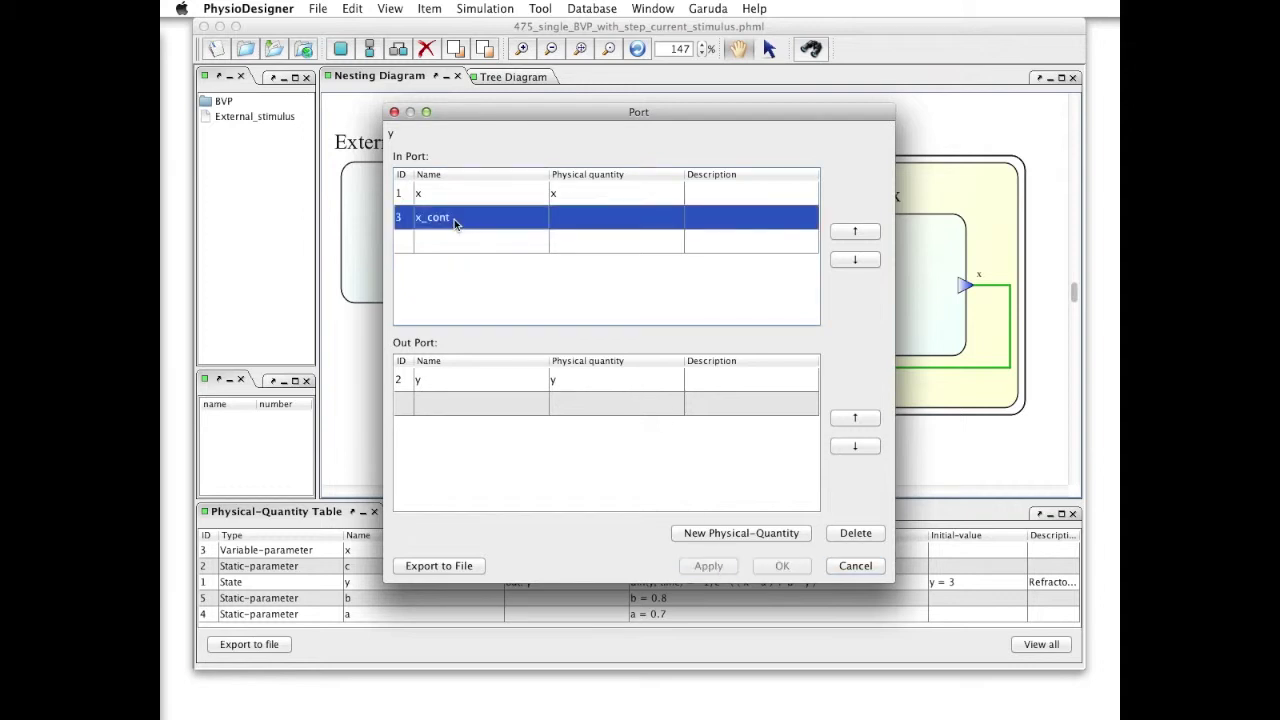
{"action": "left_click", "coordinate": [706, 535]}
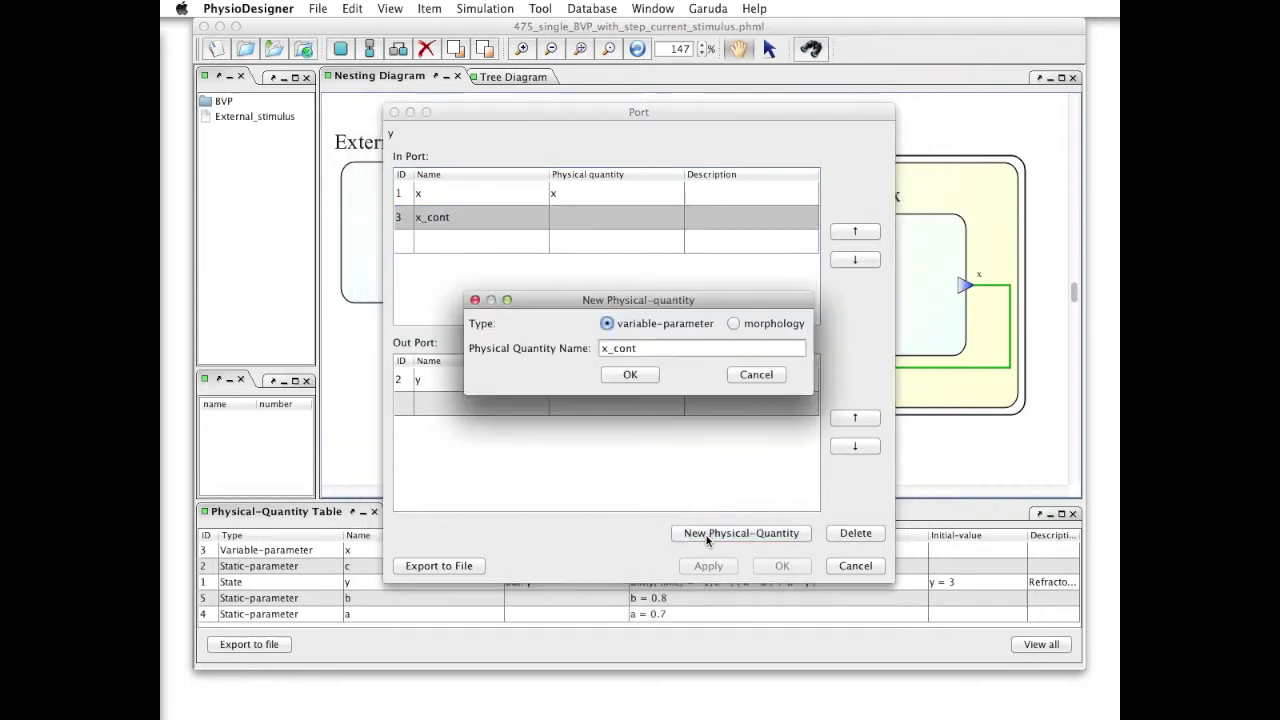
{"action": "left_click", "coordinate": [631, 375]}
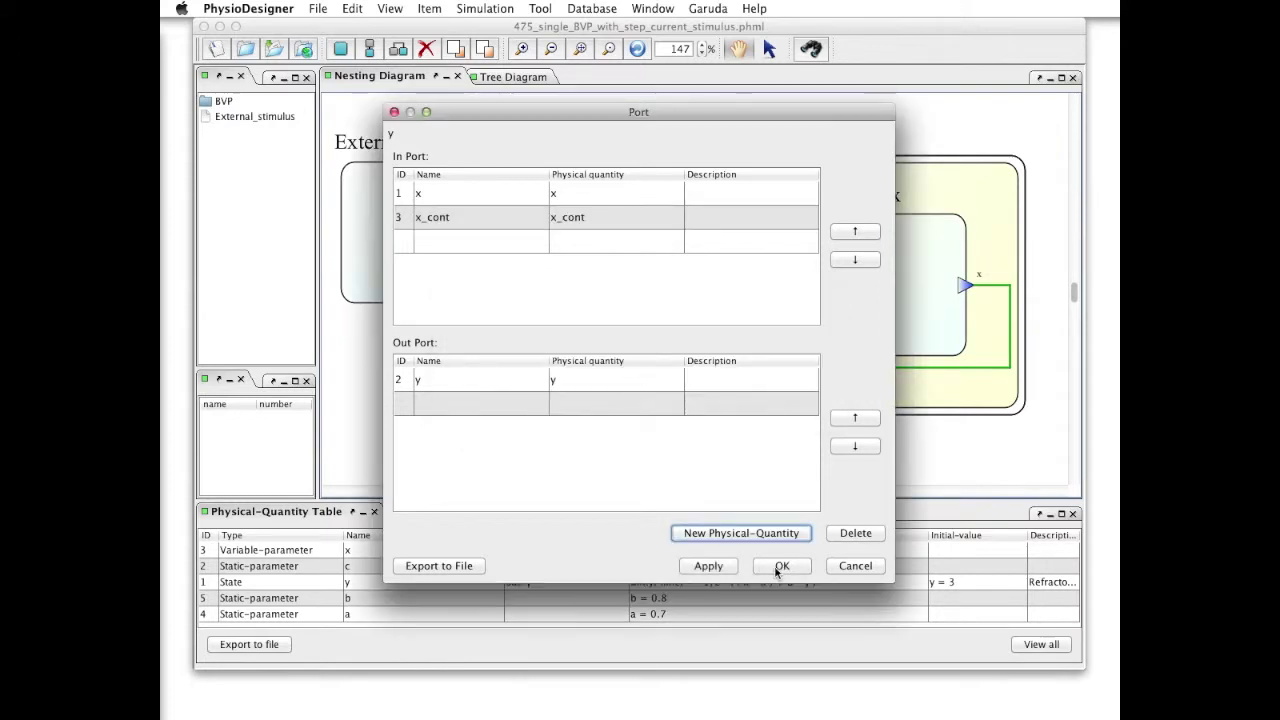
{"action": "left_click", "coordinate": [781, 566]}
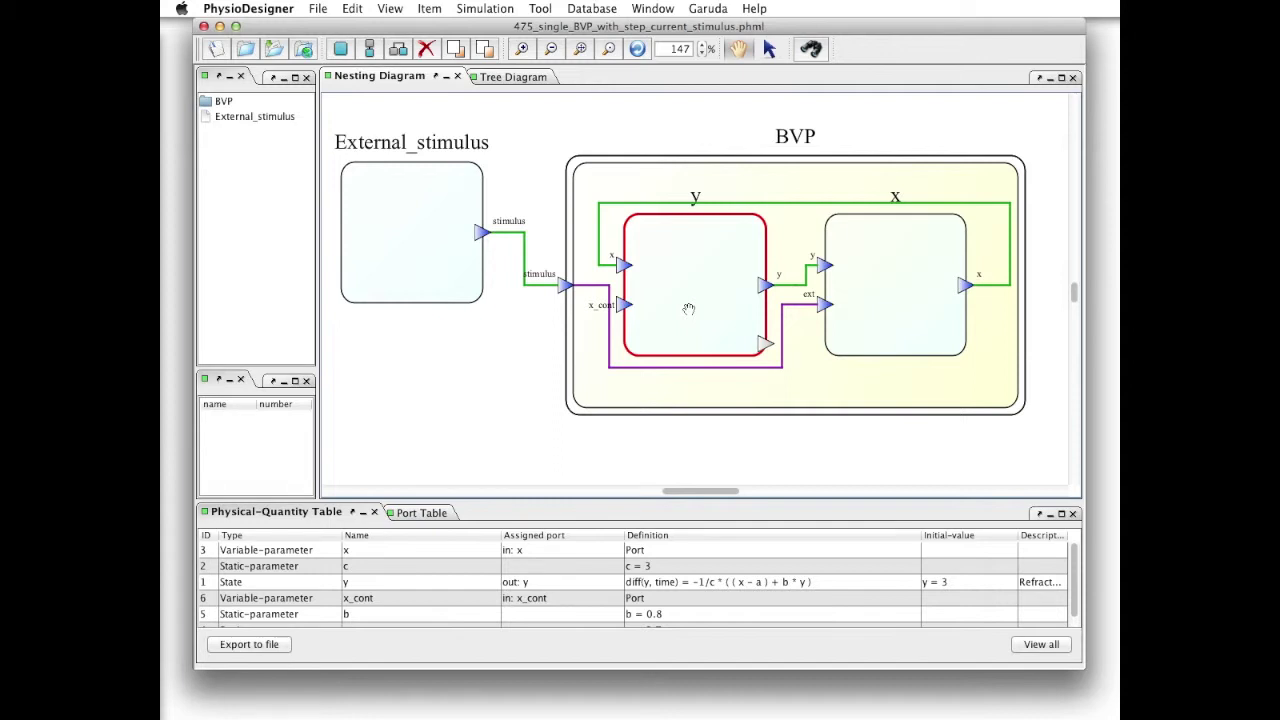
- Append + 0.05*x_cont to the y module's state equation
{"action": "right_click", "coordinate": [682, 291]}
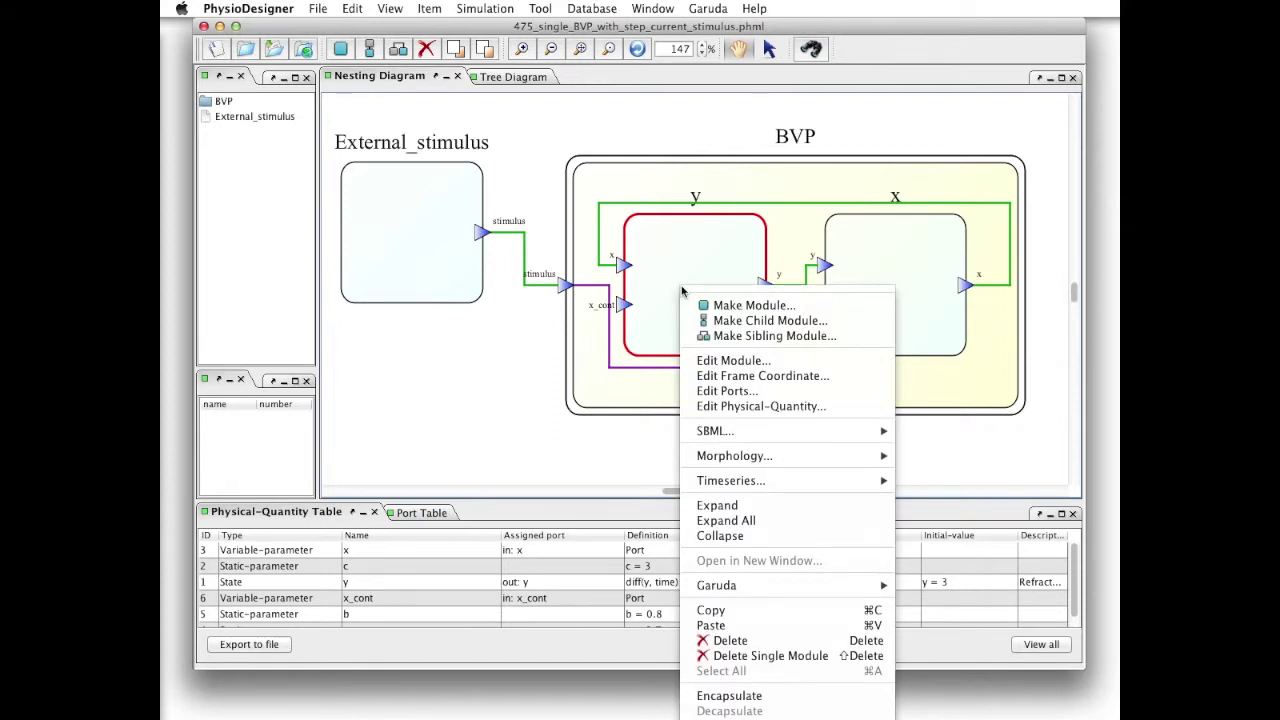
{"action": "left_click", "coordinate": [734, 406]}
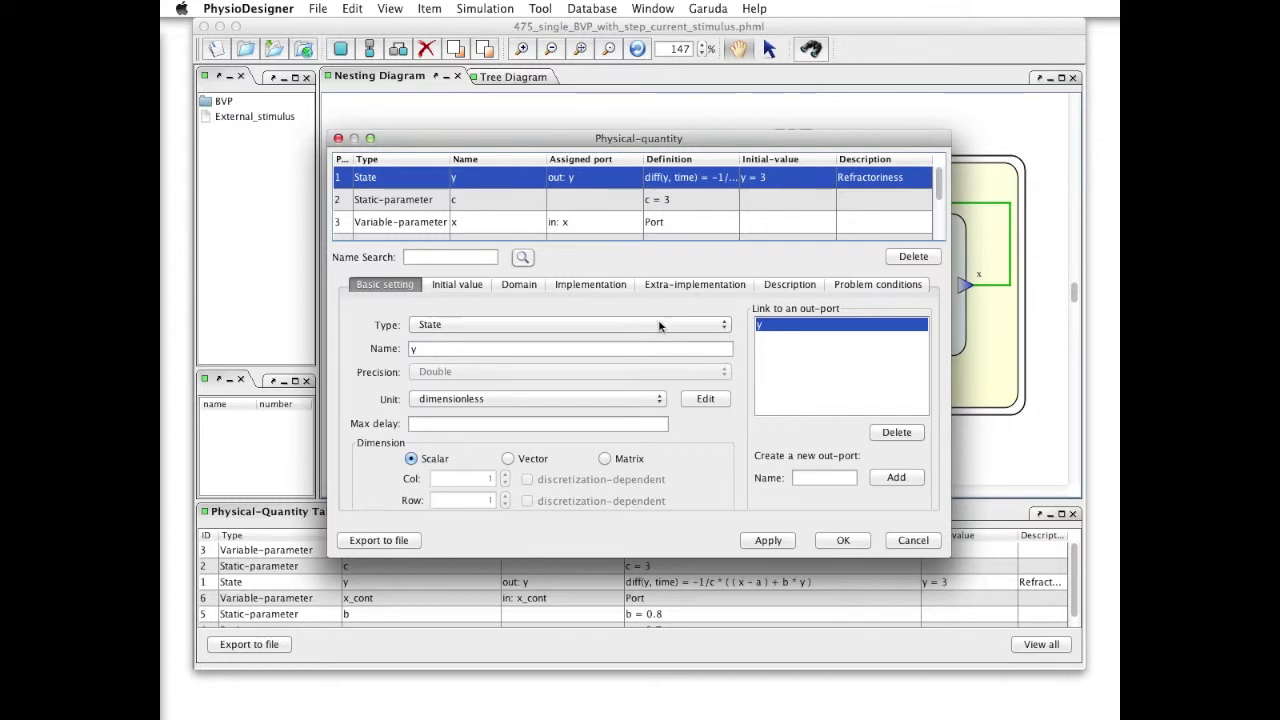
{"action": "left_click", "coordinate": [597, 286]}
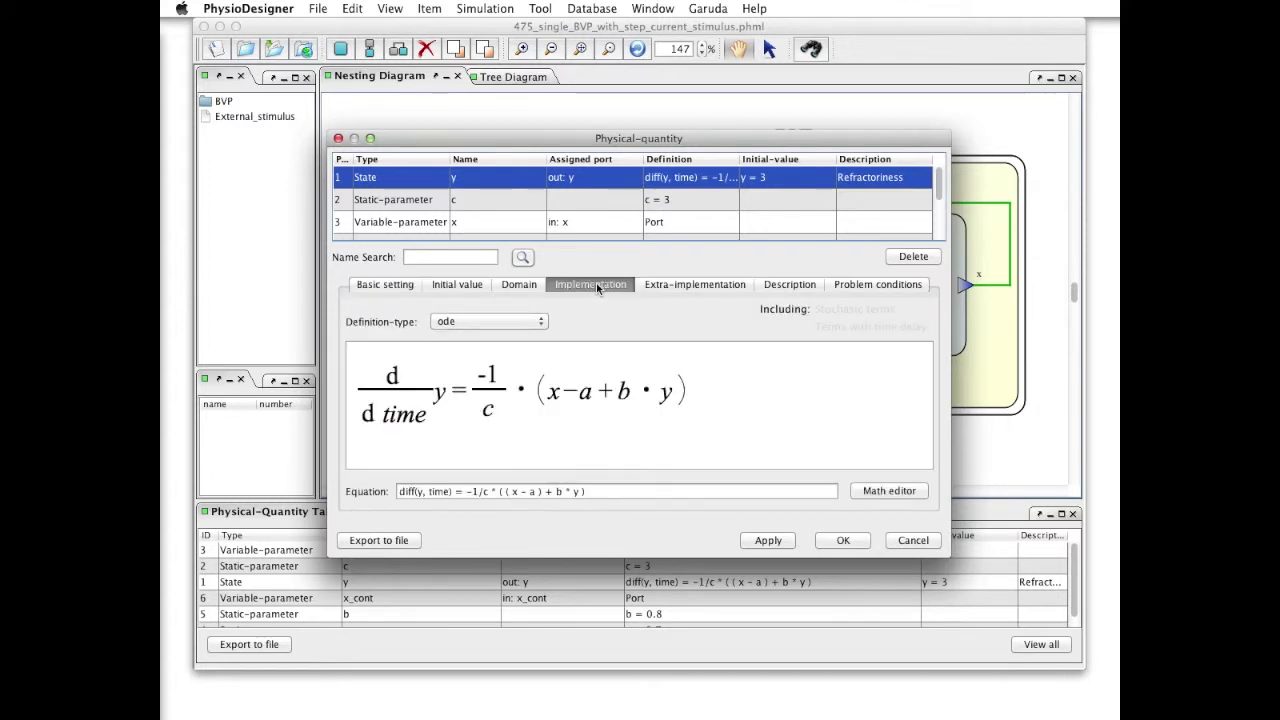
{"action": "left_click", "coordinate": [647, 491]}
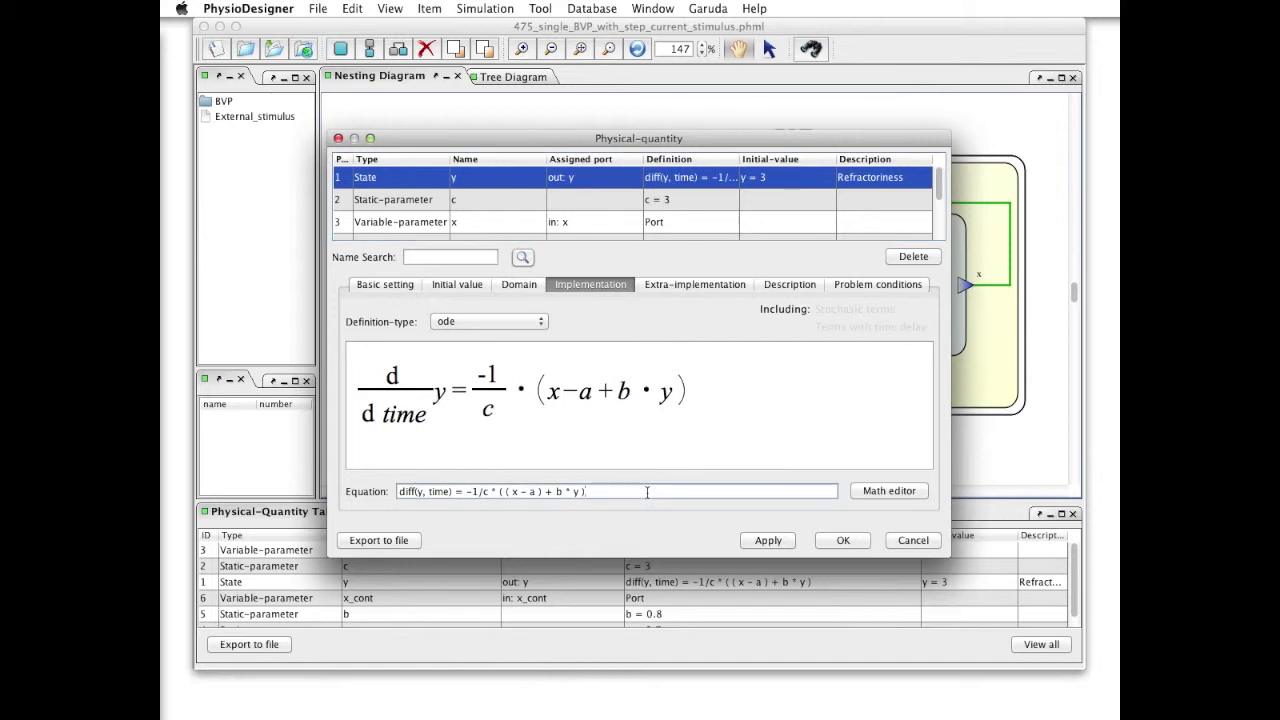
{"action": "type", "text": "+0.05*x_"}
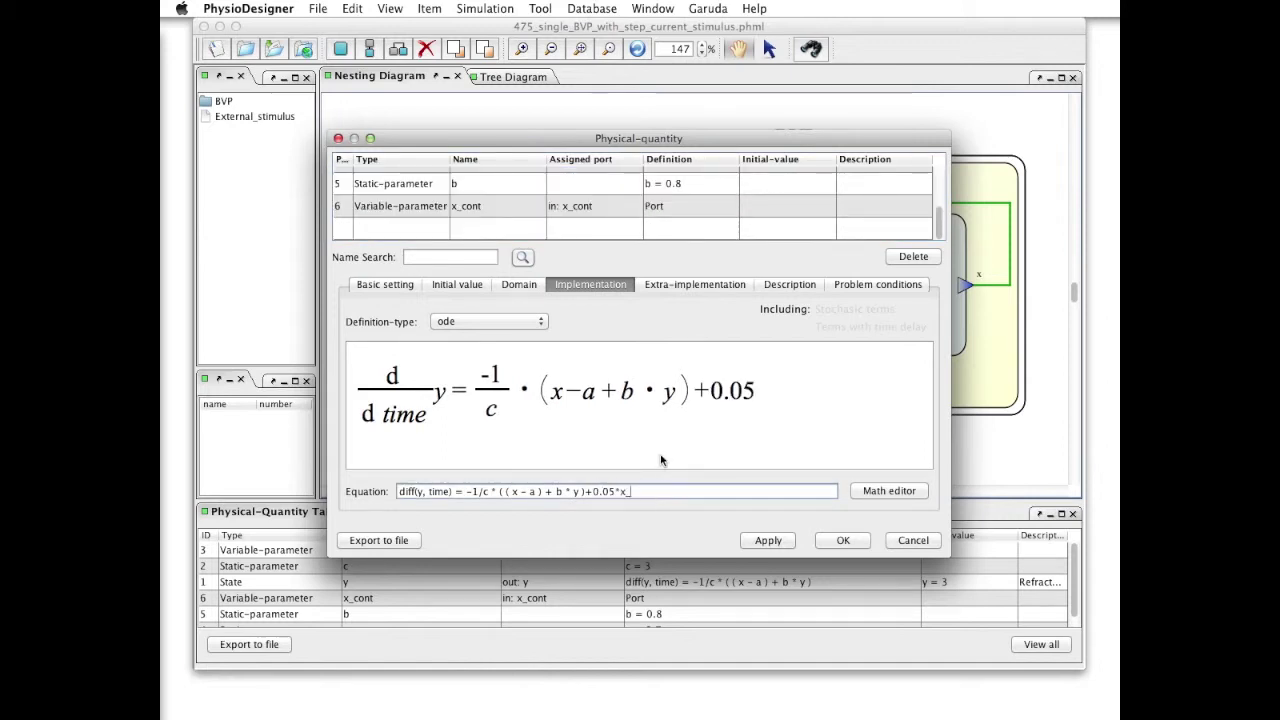
{"action": "left_click", "coordinate": [663, 511]}
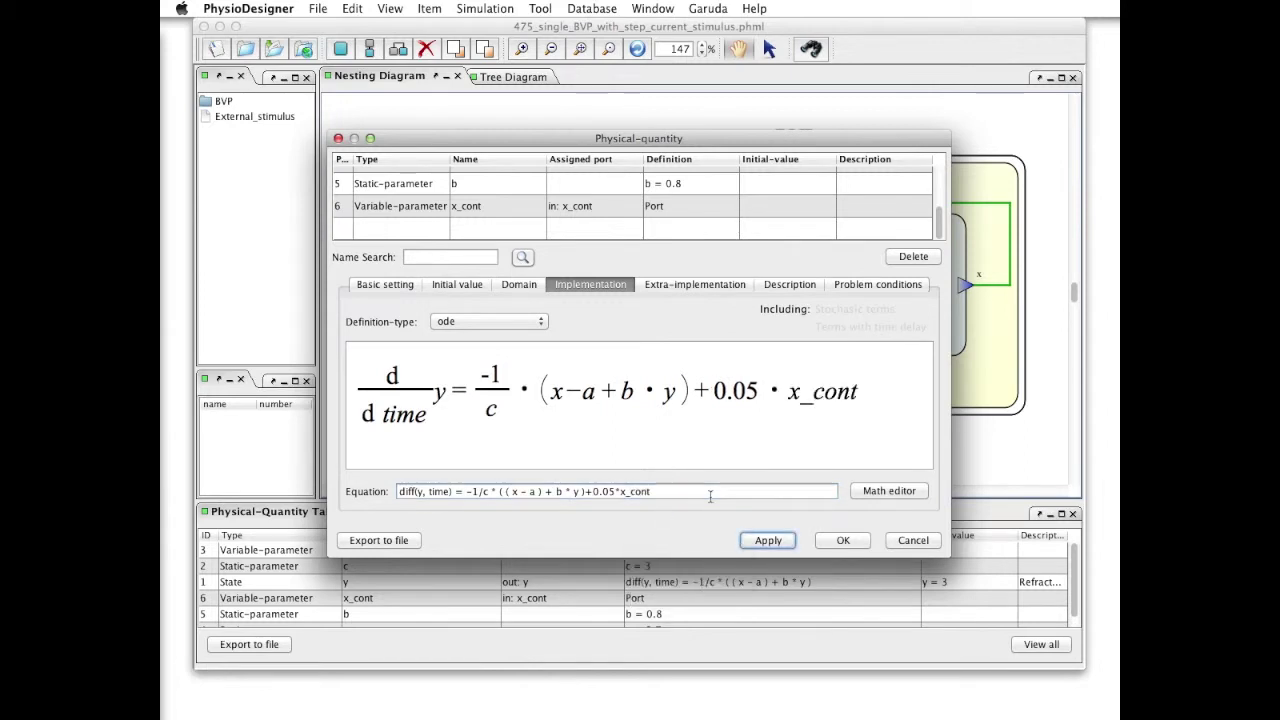
{"action": "left_click", "coordinate": [843, 541]}
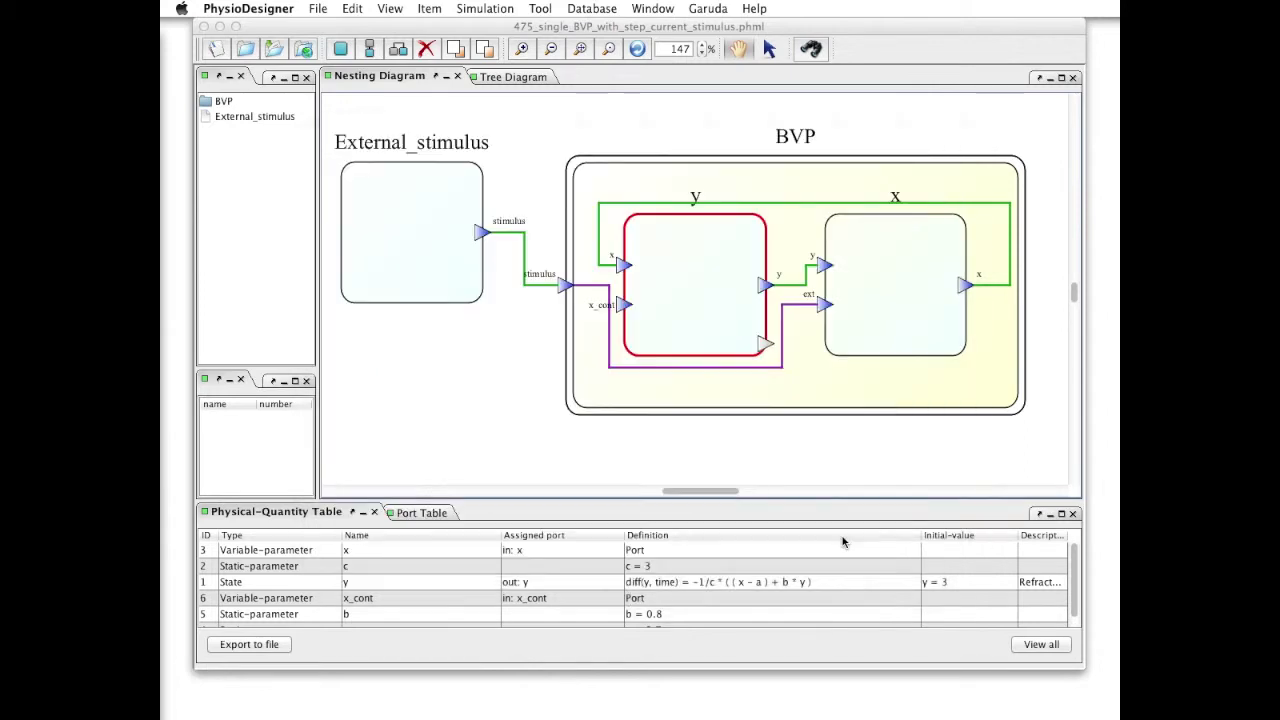
{"action": "left_click", "coordinate": [552, 50]}
- Copy the BVP module and paste a duplicate below the original
{"action": "left_click", "coordinate": [552, 50]}
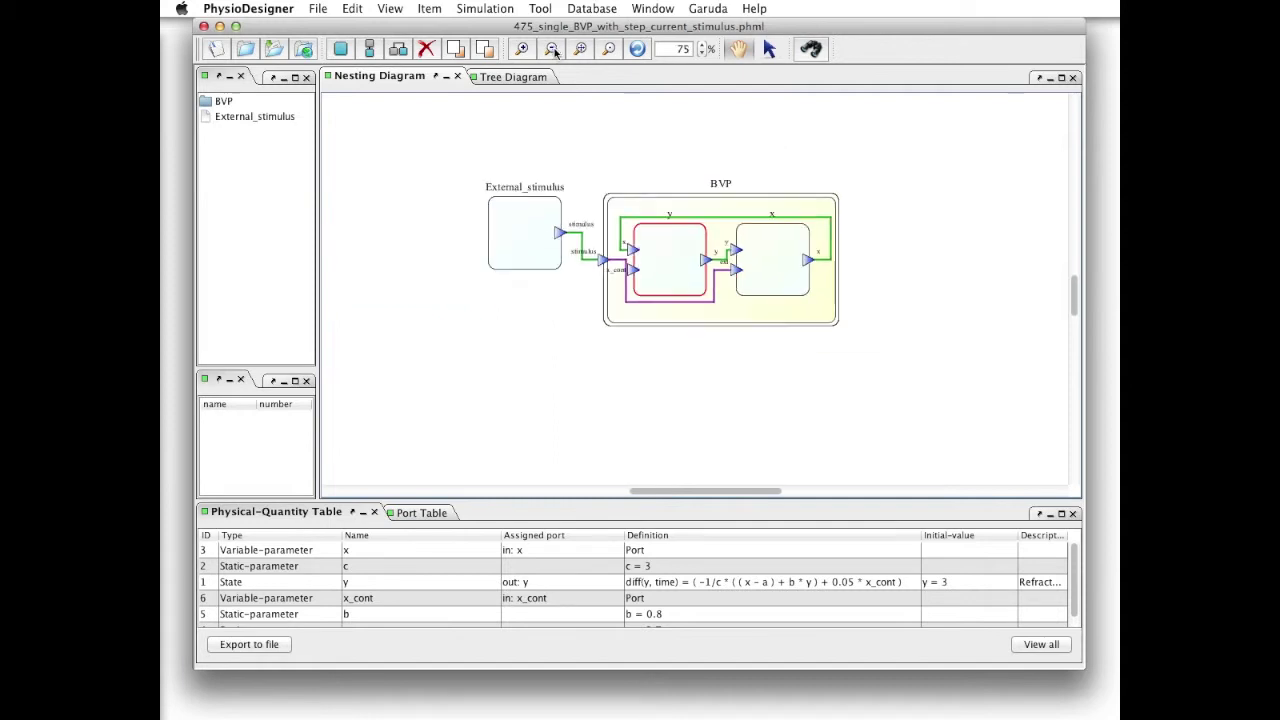
{"action": "left_click", "coordinate": [750, 321]}
{"action": "right_click", "coordinate": [751, 317]}
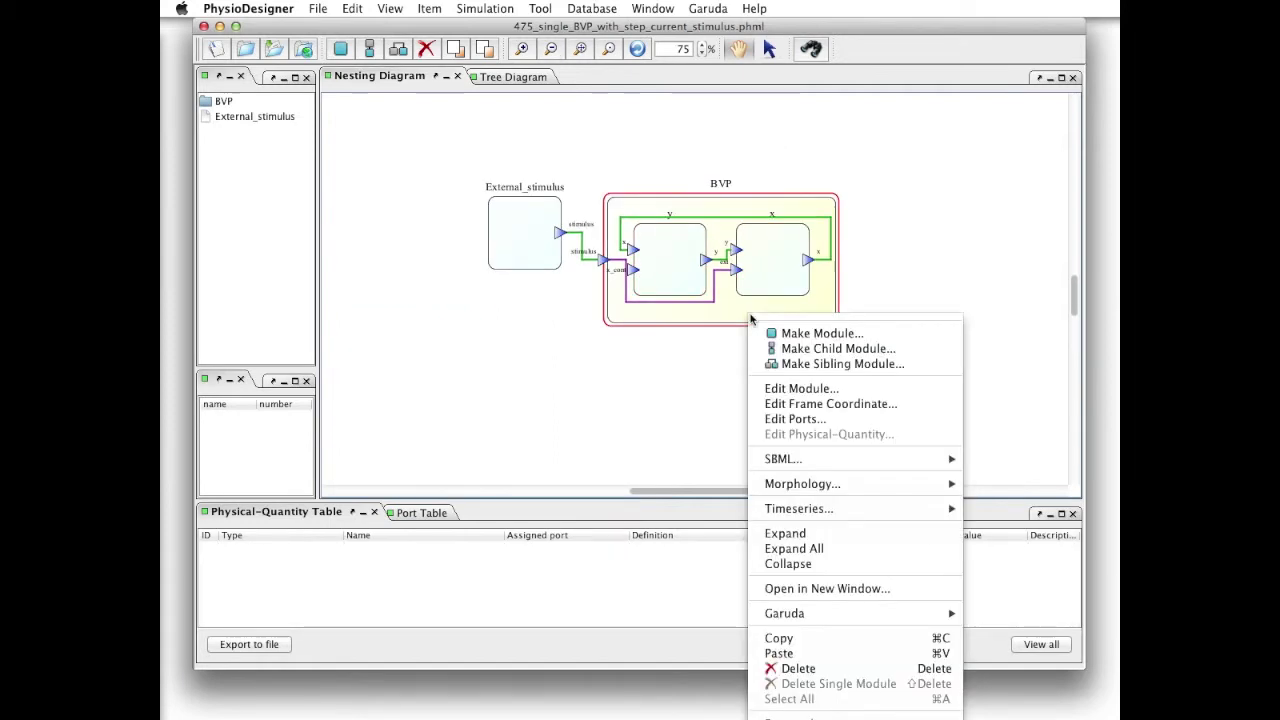
{"action": "left_click", "coordinate": [805, 639]}
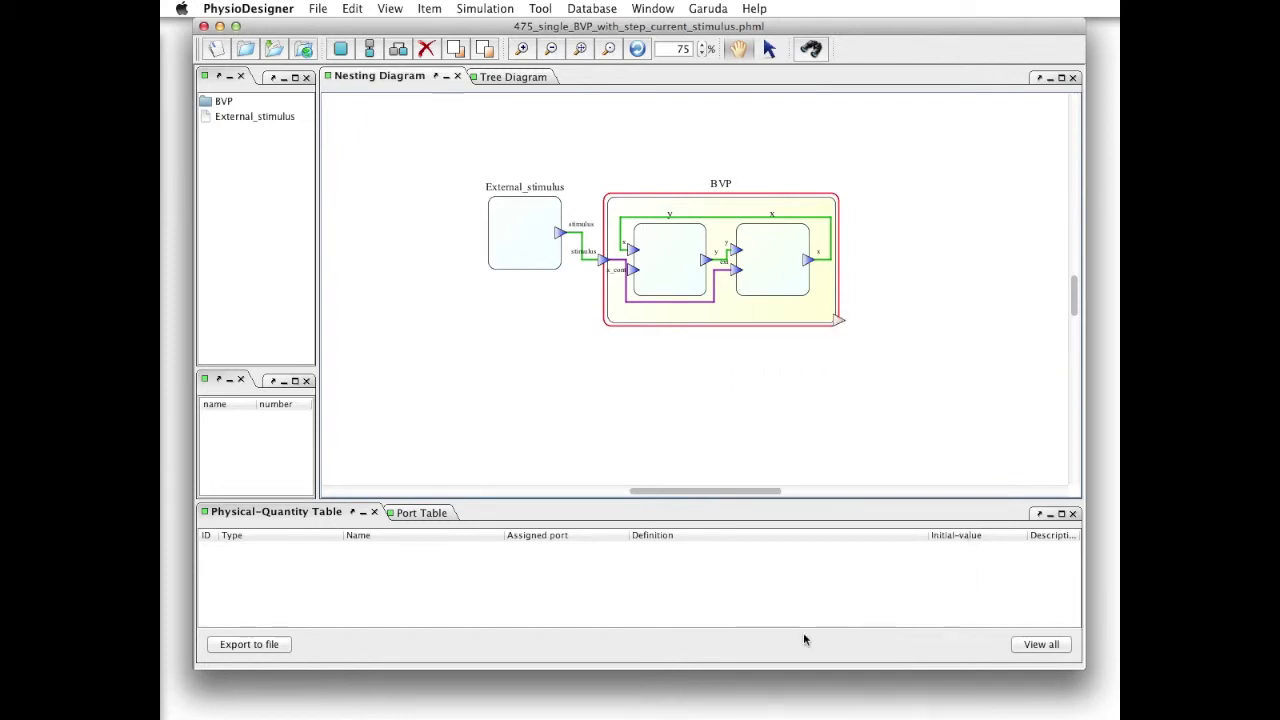
{"action": "left_click", "coordinate": [568, 383]}
{"action": "right_click", "coordinate": [568, 383]}
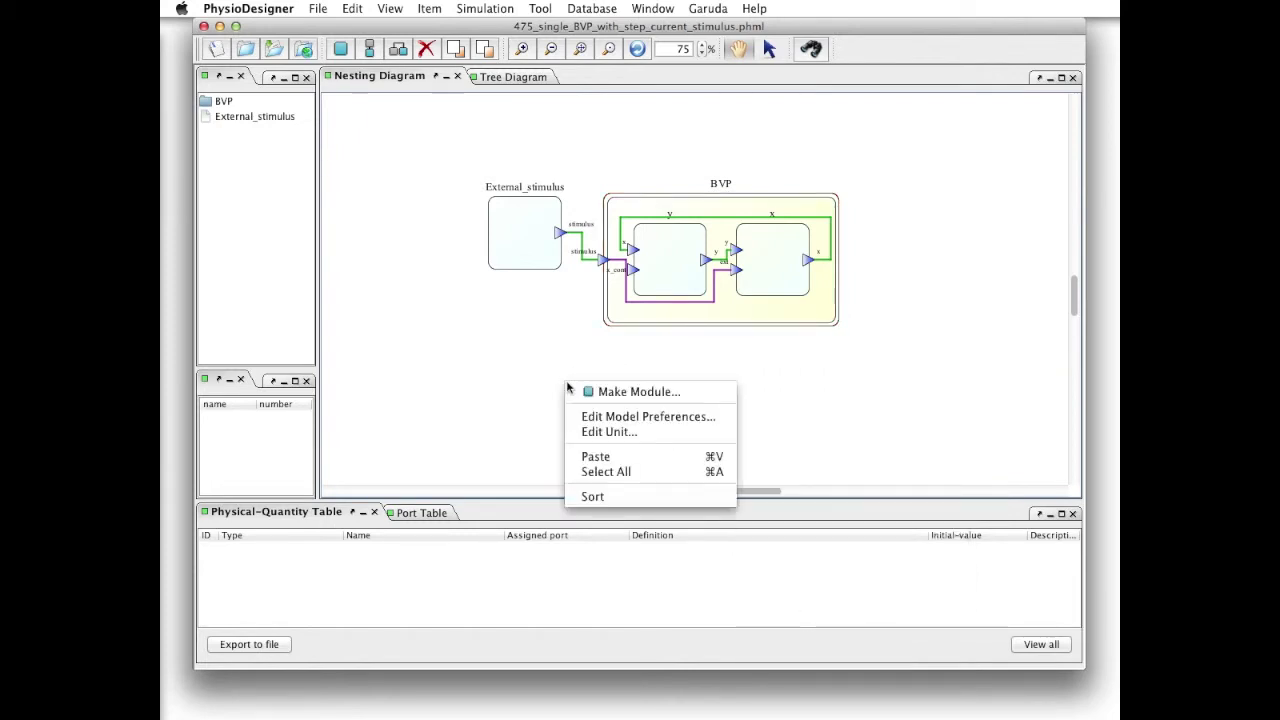
{"action": "left_click", "coordinate": [594, 457]}
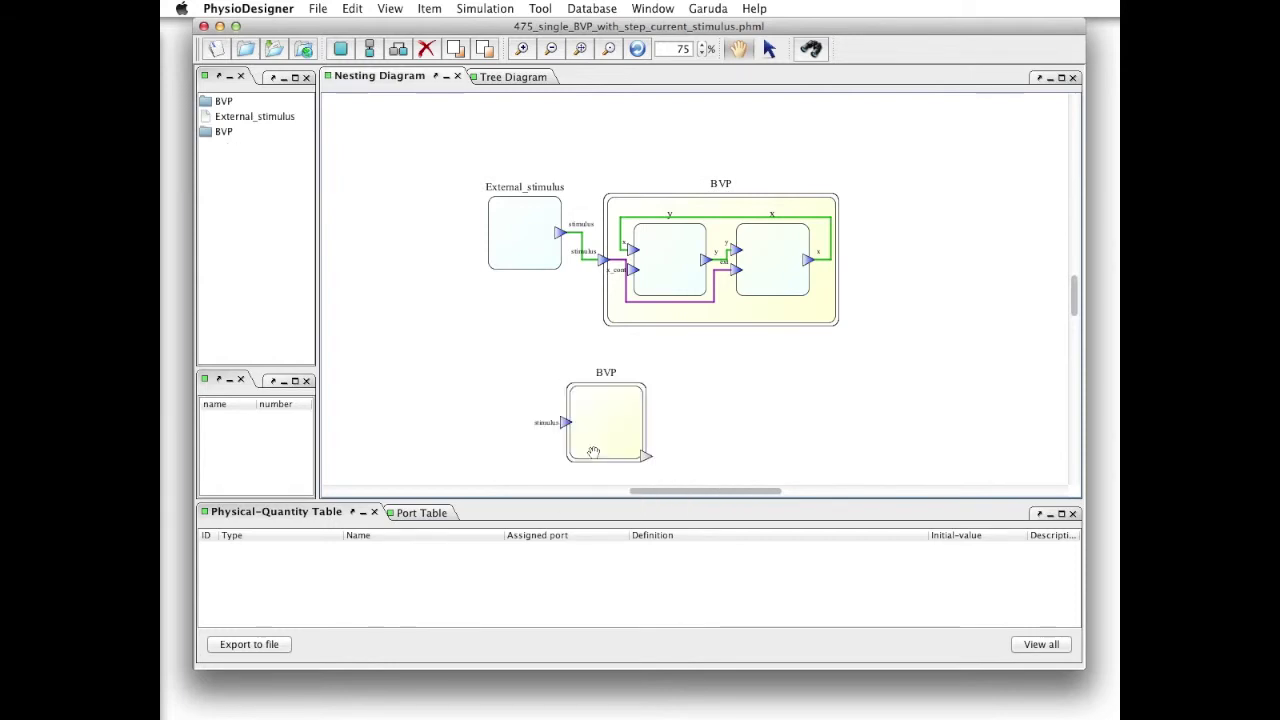
- Verify the copied y module's equation includes the 0.05*x_cont term
{"action": "left_click", "coordinate": [596, 438]}
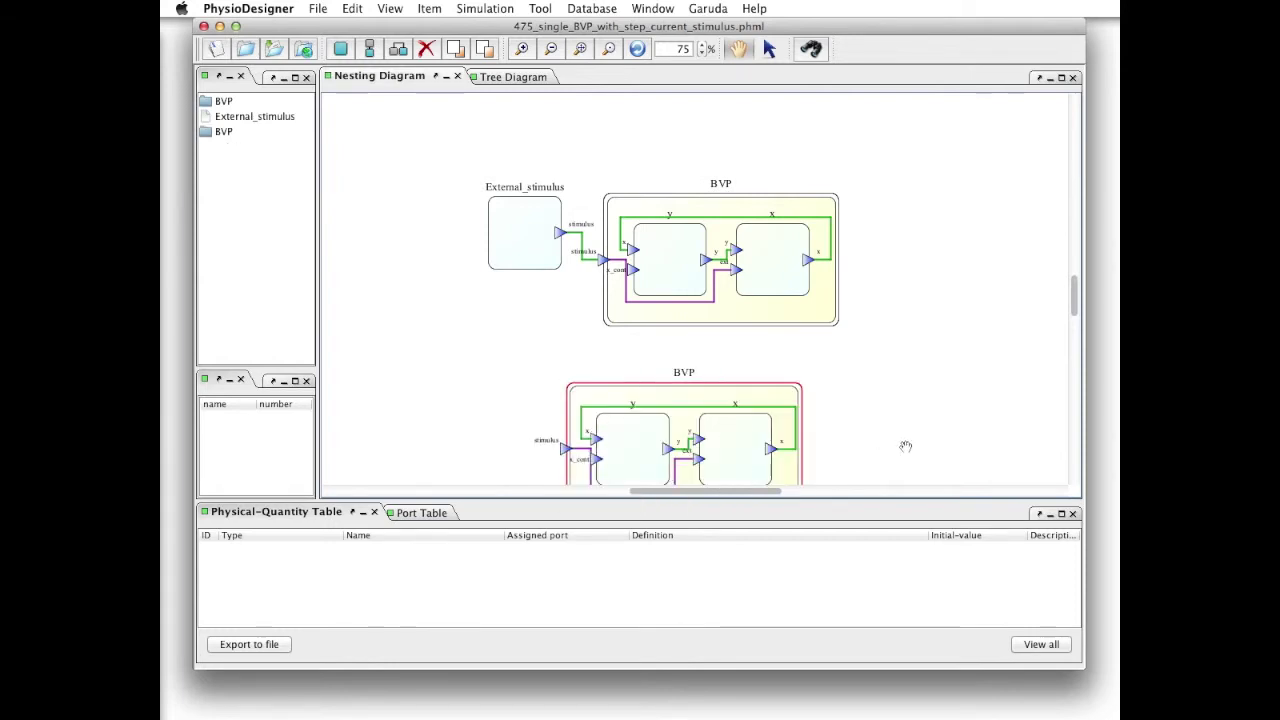
{"action": "scroll", "coordinate": [903, 440], "scroll_direction": "down", "scroll_amount": 3}
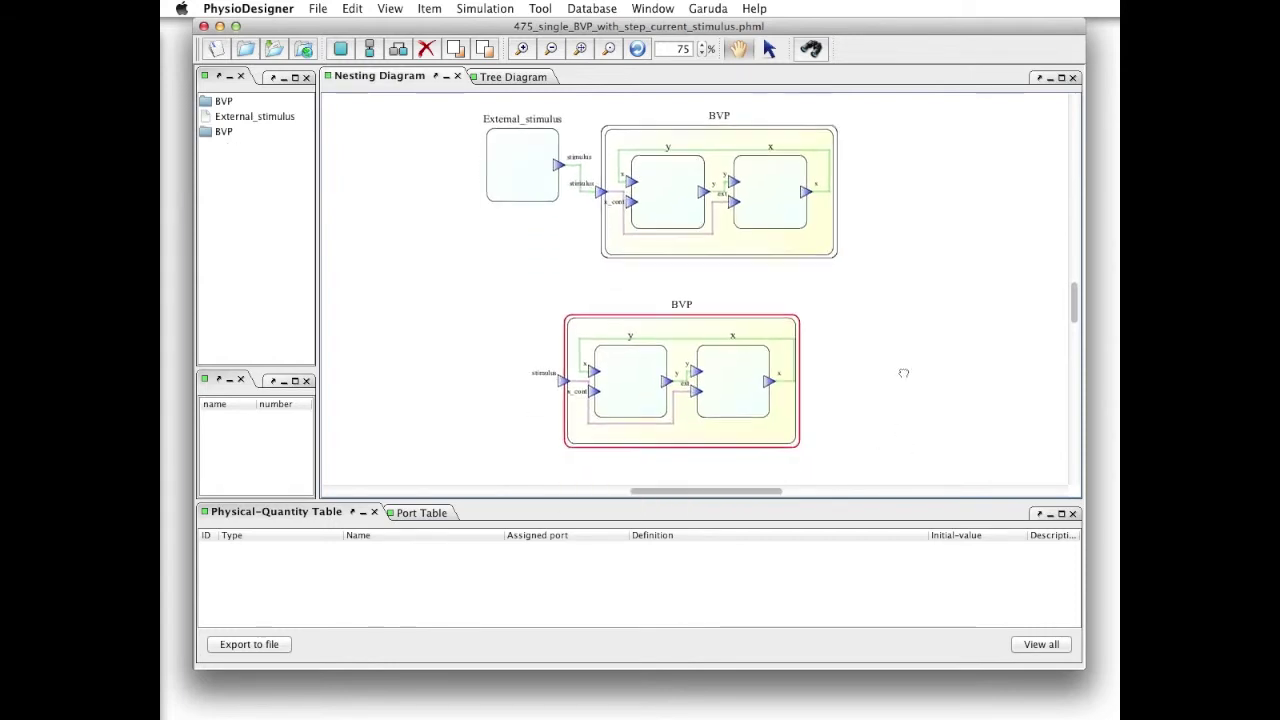
{"action": "left_click", "coordinate": [629, 372]}
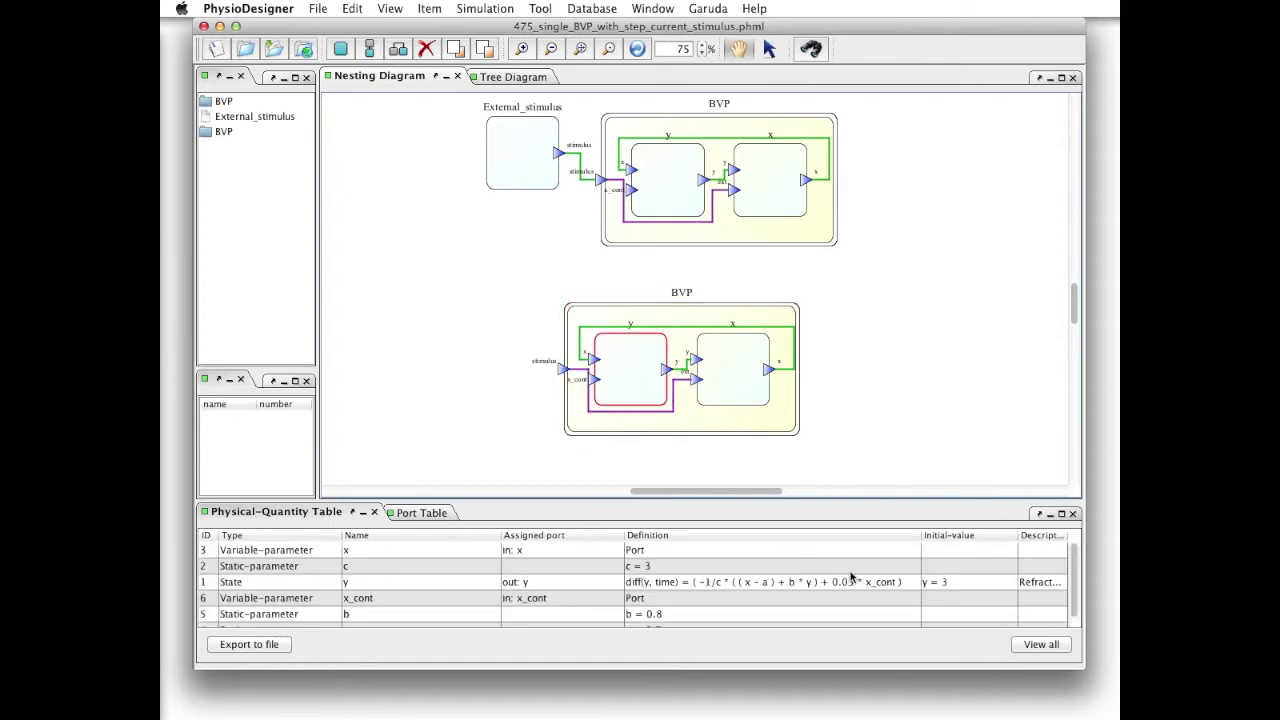
{"action": "left_click", "coordinate": [904, 583]}
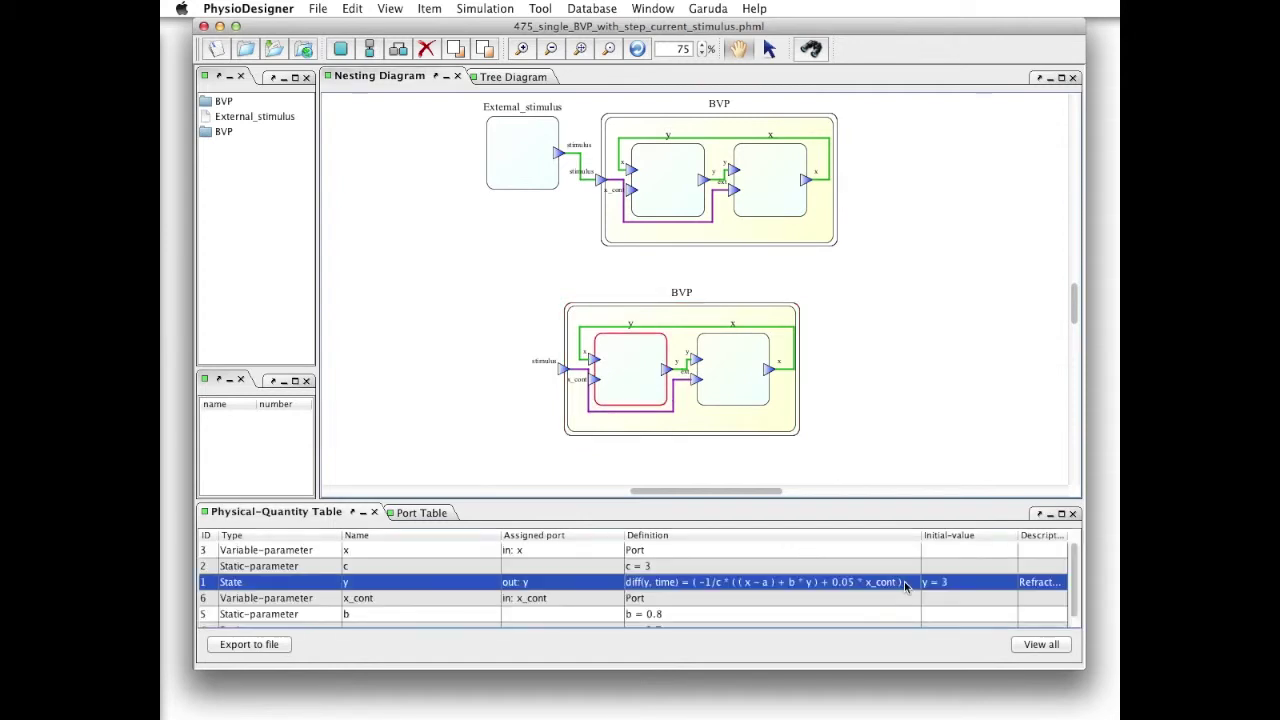
{"action": "left_click", "coordinate": [832, 411]}
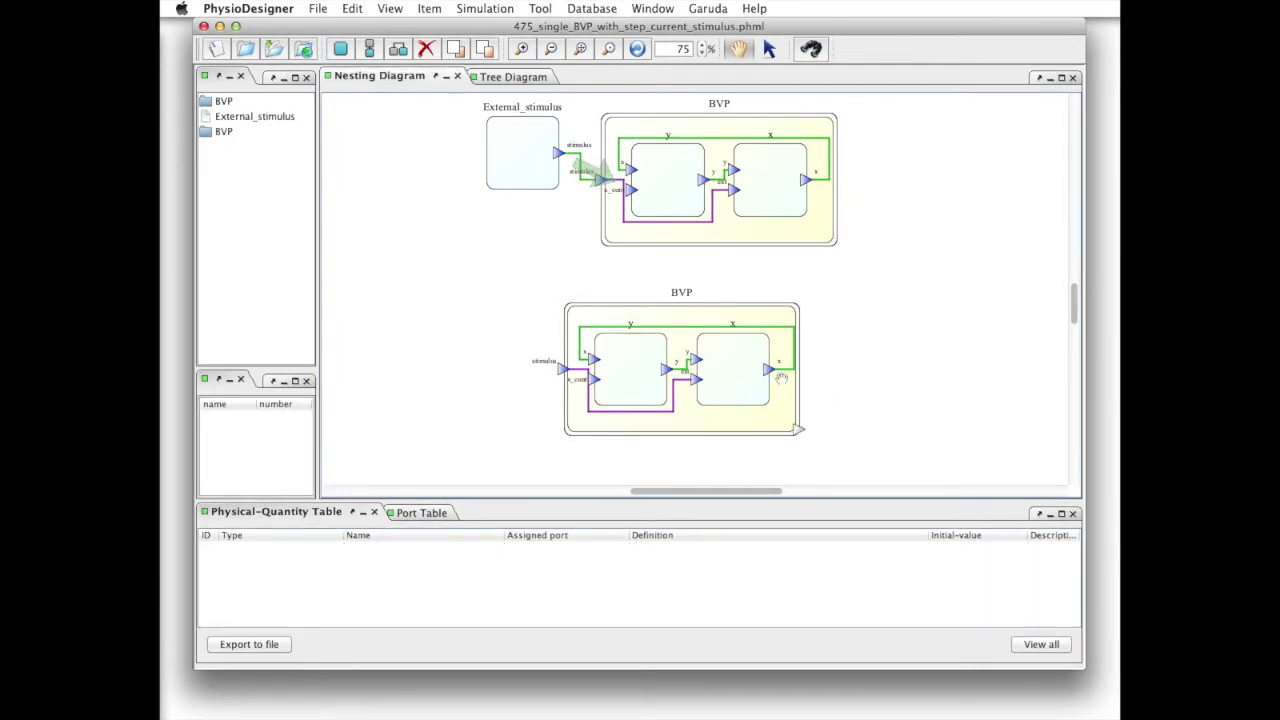
- Wire each BVP's x output into the other BVP's x_cont input and separate overlapping edges
{"action": "left_click_drag", "start_coordinate": [769, 375], "coordinate": [633, 195]}
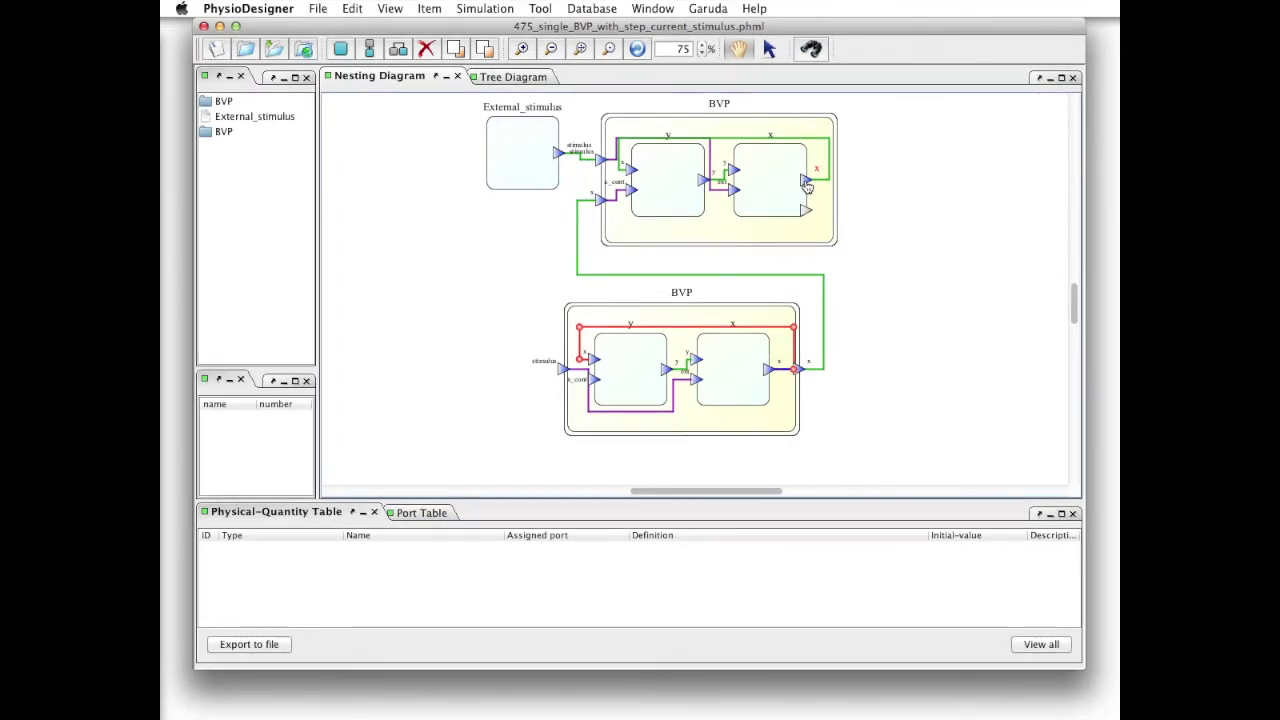
{"action": "left_click_drag", "start_coordinate": [807, 187], "coordinate": [596, 388]}
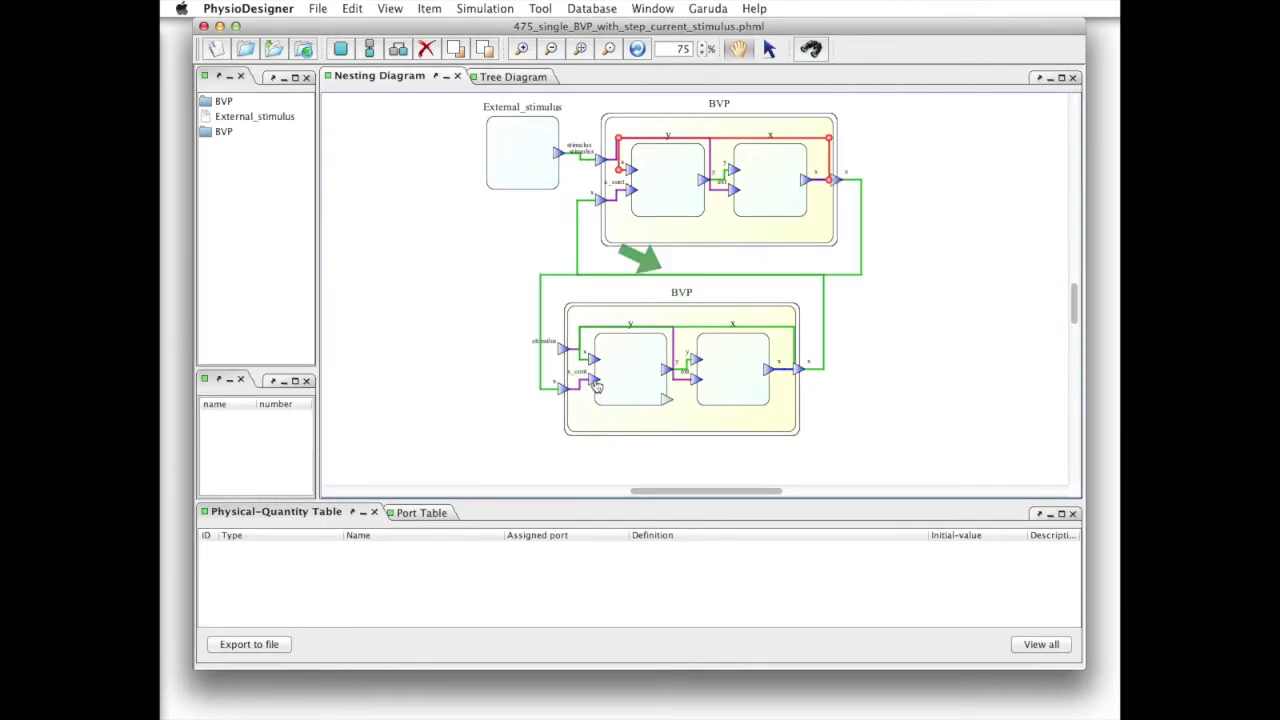
{"action": "right_click", "coordinate": [607, 274]}
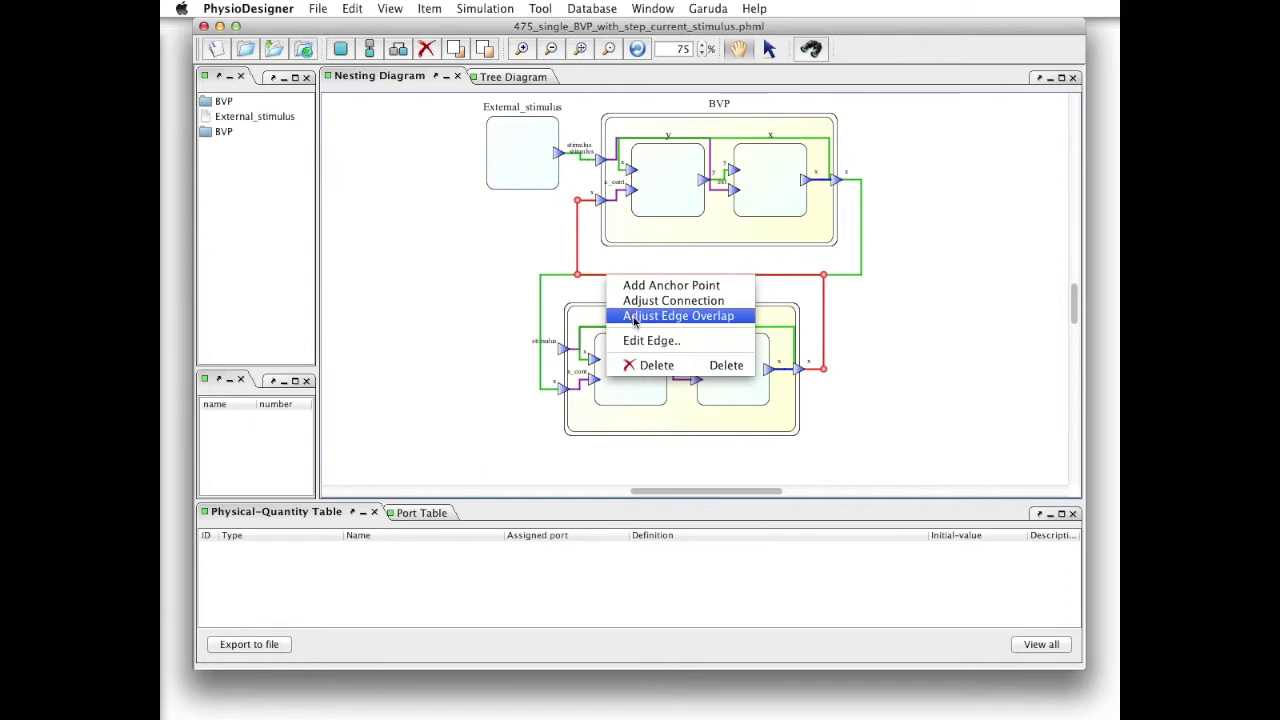
{"action": "left_click", "coordinate": [634, 317]}
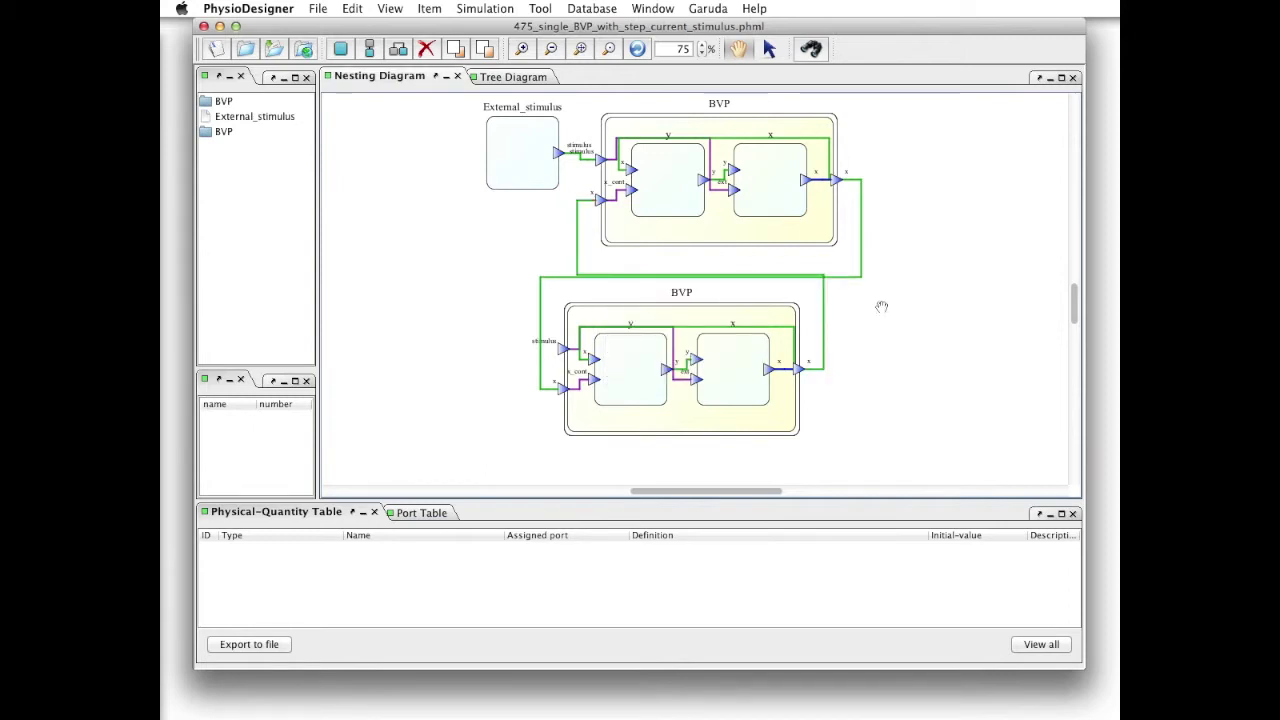
{"action": "mouse_move", "coordinate": [548, 184]}
{"action": "left_click", "coordinate": [516, 172]}
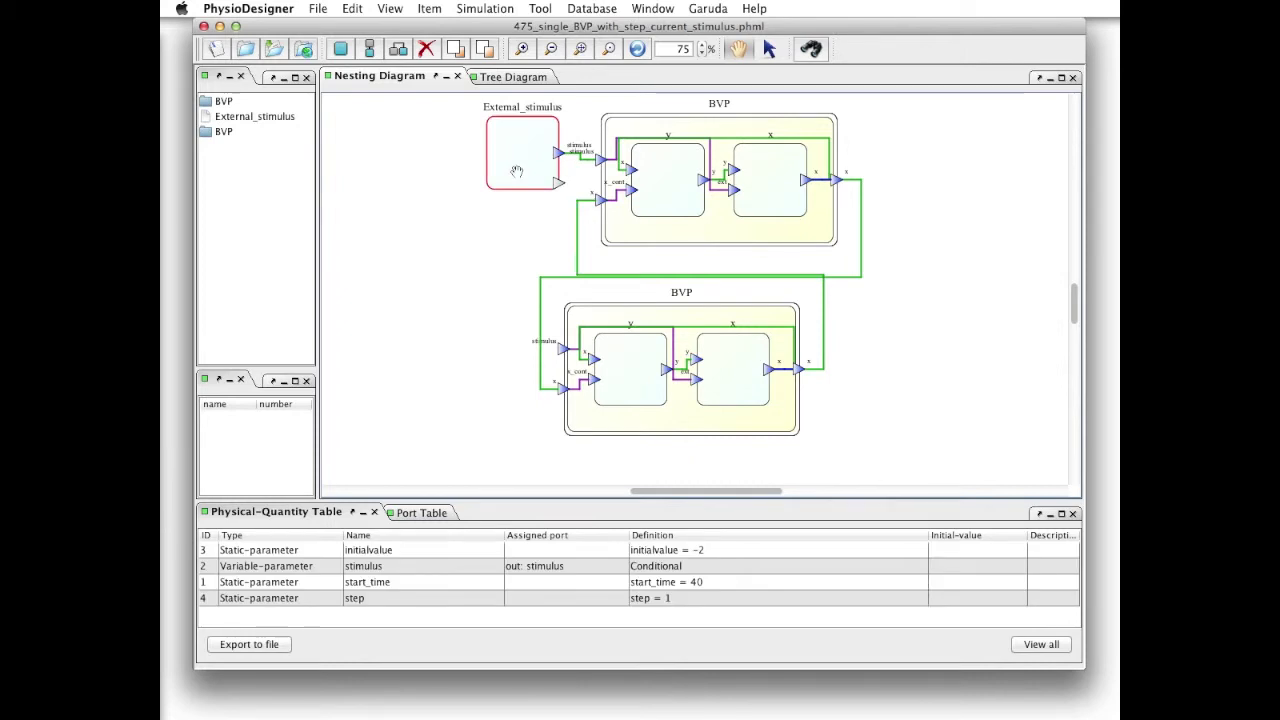
- Paste a copy of External_stimulus and connect its stimulus output to the lower BVP's stimulus input
{"action": "right_click", "coordinate": [516, 172]}
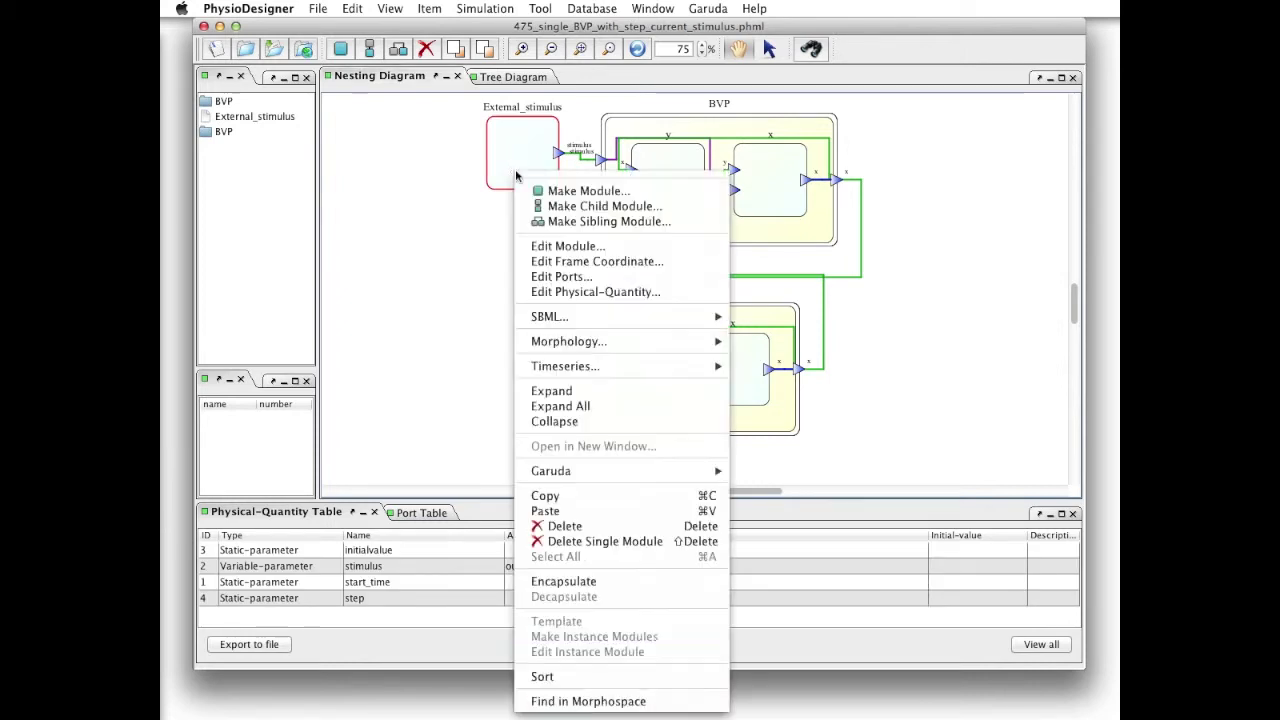
{"action": "left_click", "coordinate": [545, 497]}
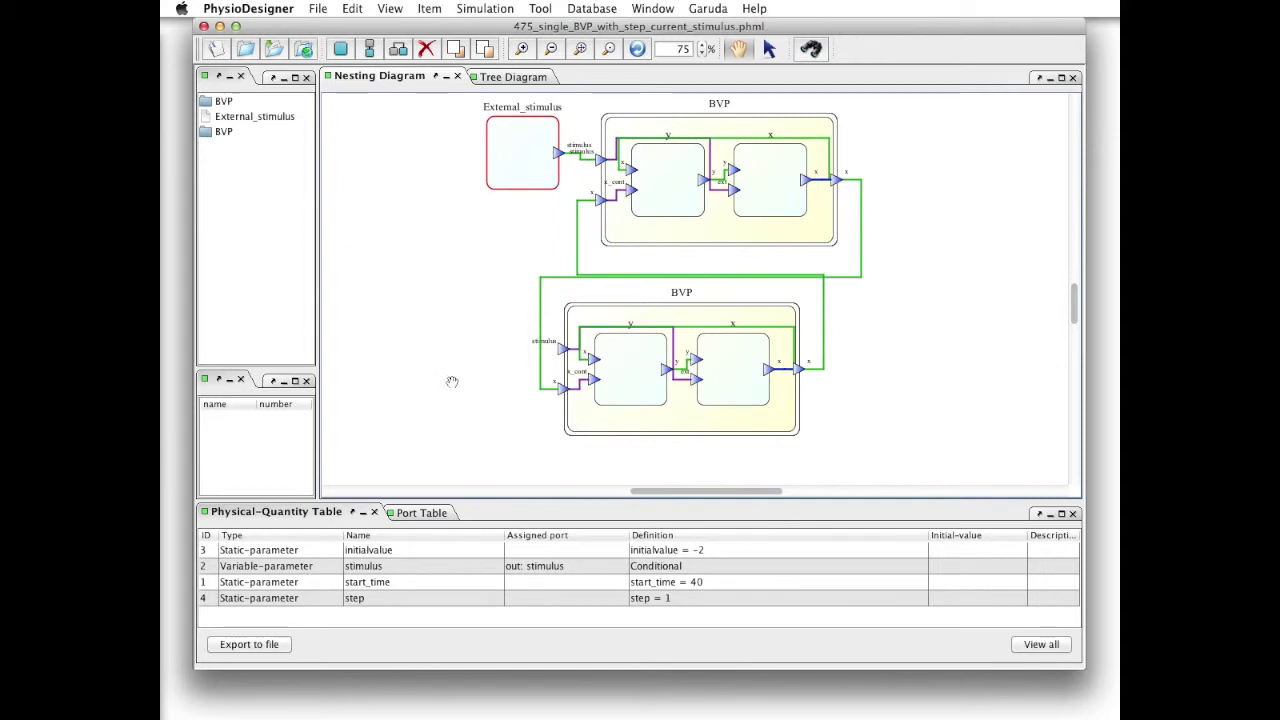
{"action": "right_click", "coordinate": [420, 362]}
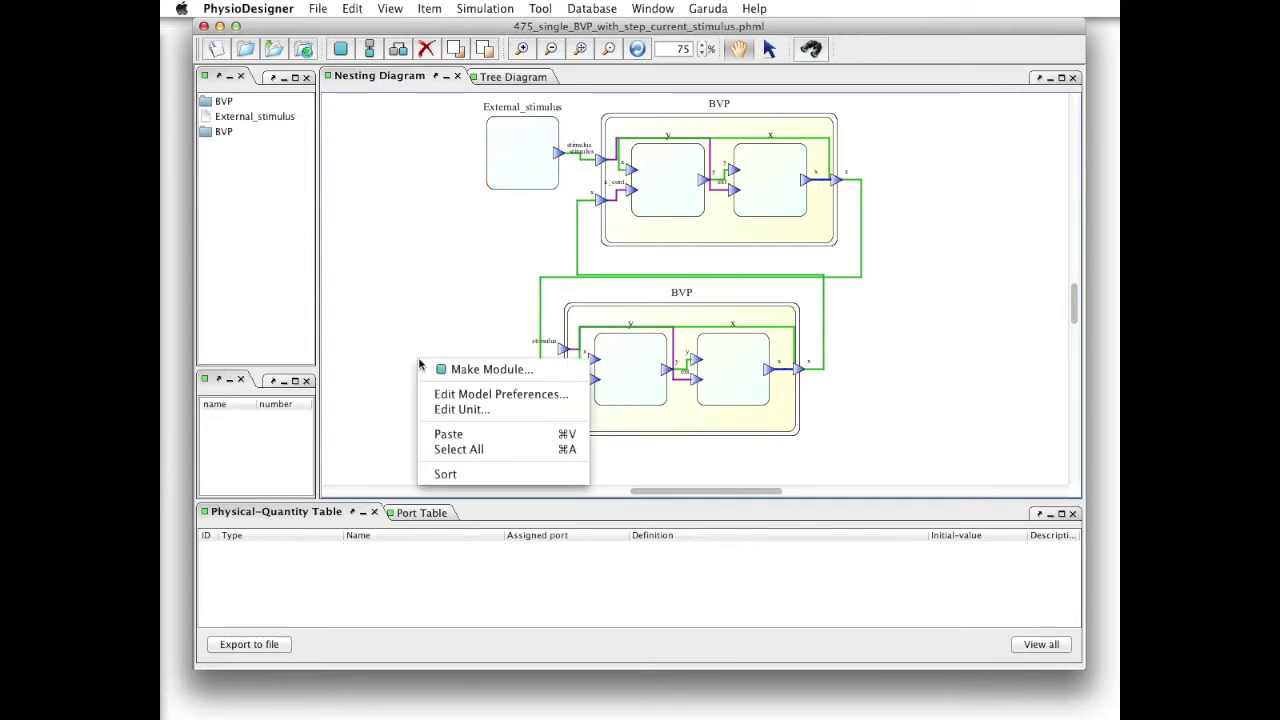
{"action": "left_click", "coordinate": [452, 434]}
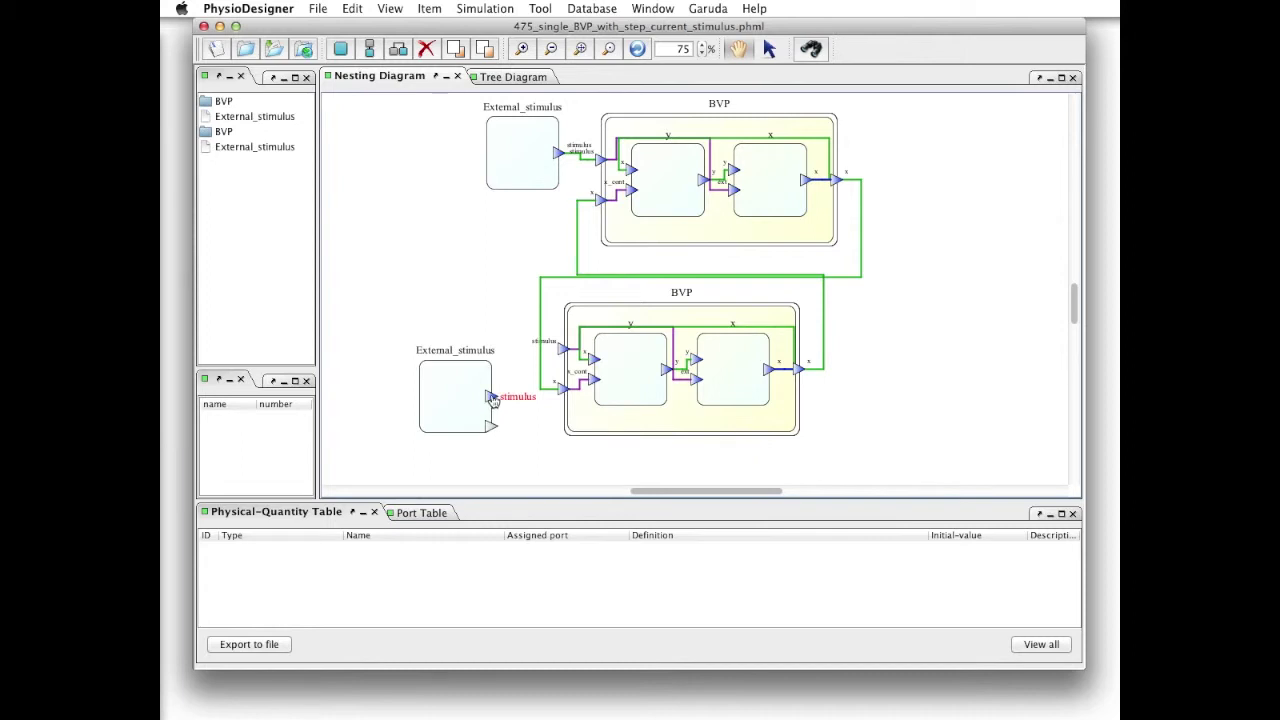
{"action": "left_click_drag", "start_coordinate": [492, 400], "coordinate": [562, 352]}
{"action": "left_click_drag", "start_coordinate": [494, 270], "coordinate": [498, 279]}
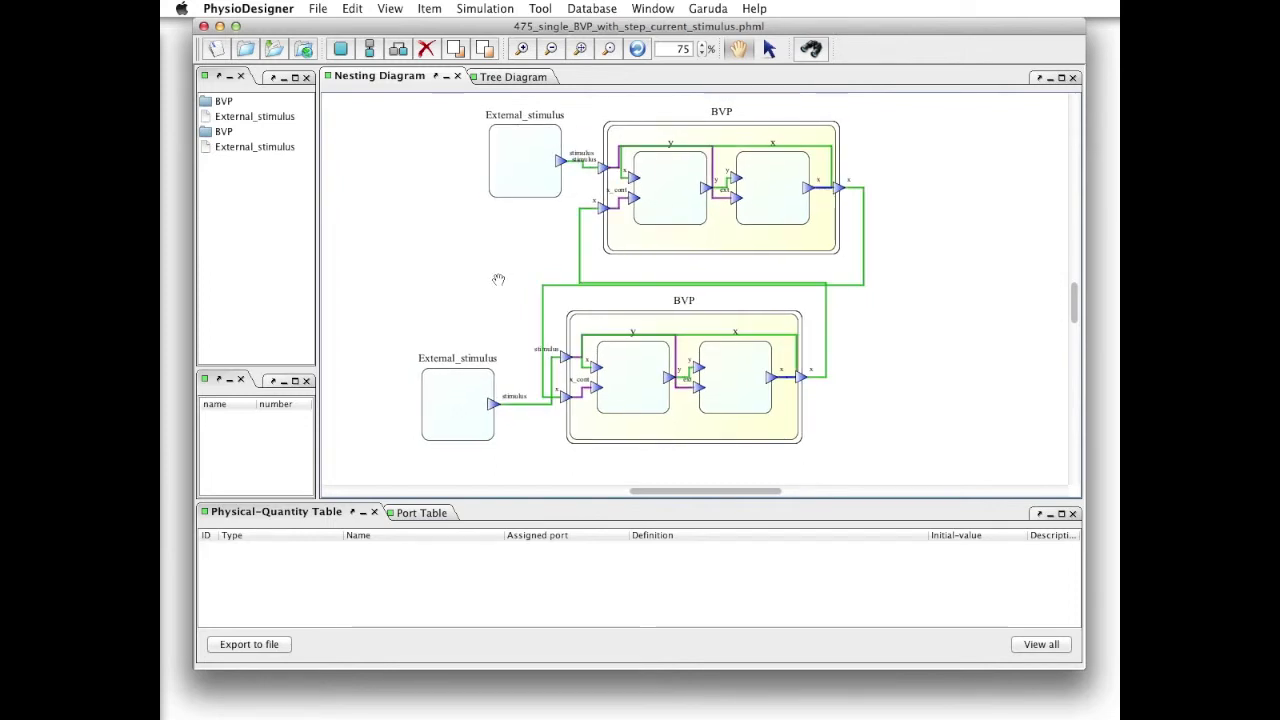
- Set the model name to coupled_BVP in Model Preferences
{"action": "right_click", "coordinate": [498, 279]}
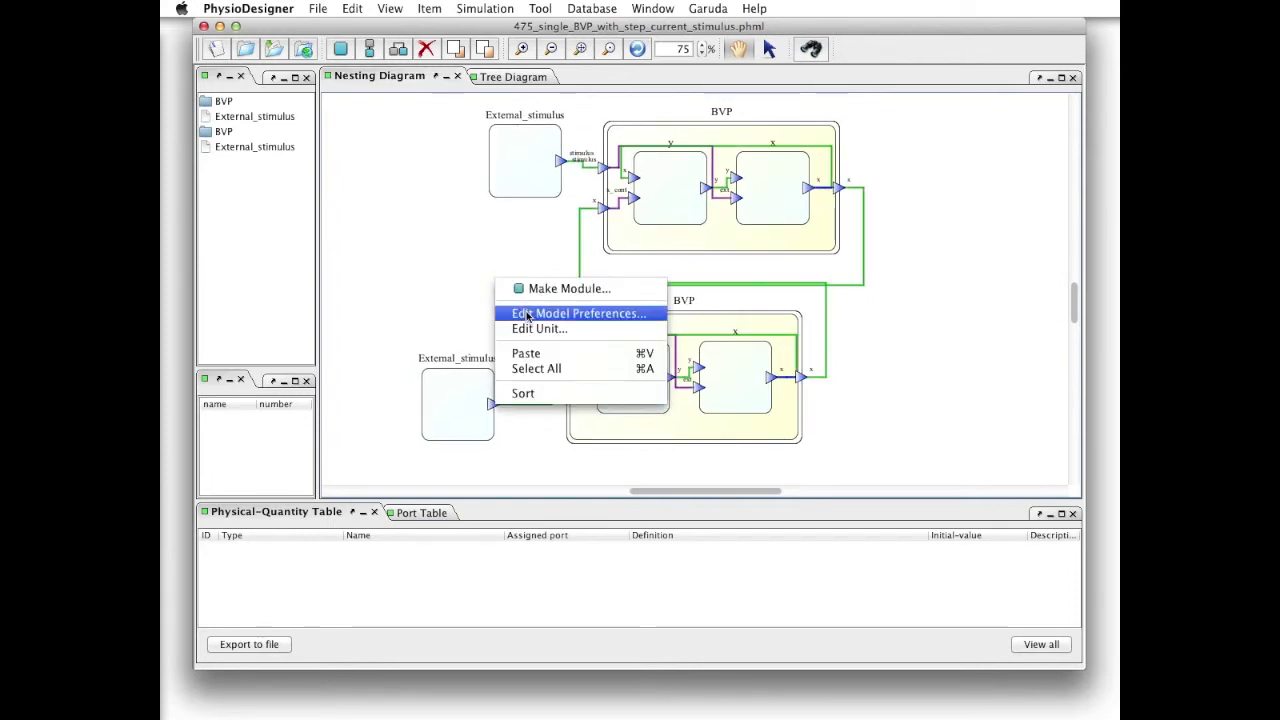
{"action": "left_click", "coordinate": [527, 312]}
{"action": "left_click_drag", "start_coordinate": [1110, 372], "coordinate": [562, 216]}
{"action": "type", "text": "coupled_BVP"}
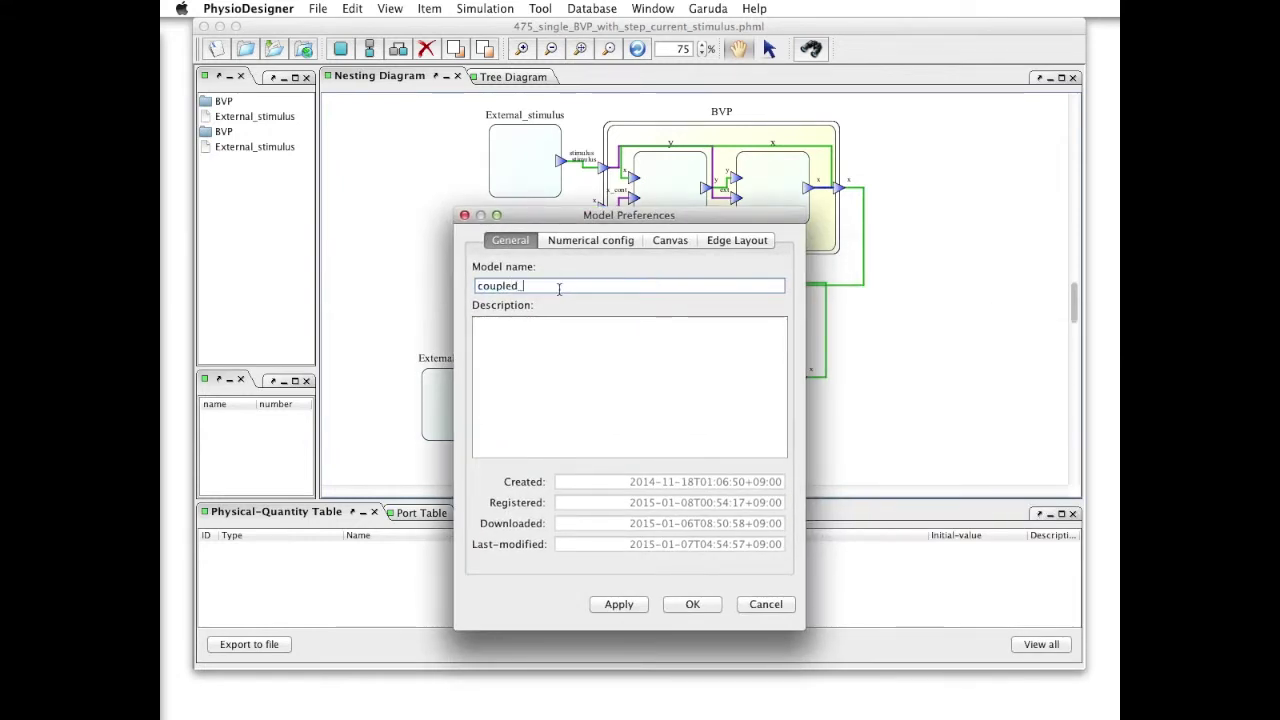
{"action": "left_click", "coordinate": [692, 604]}
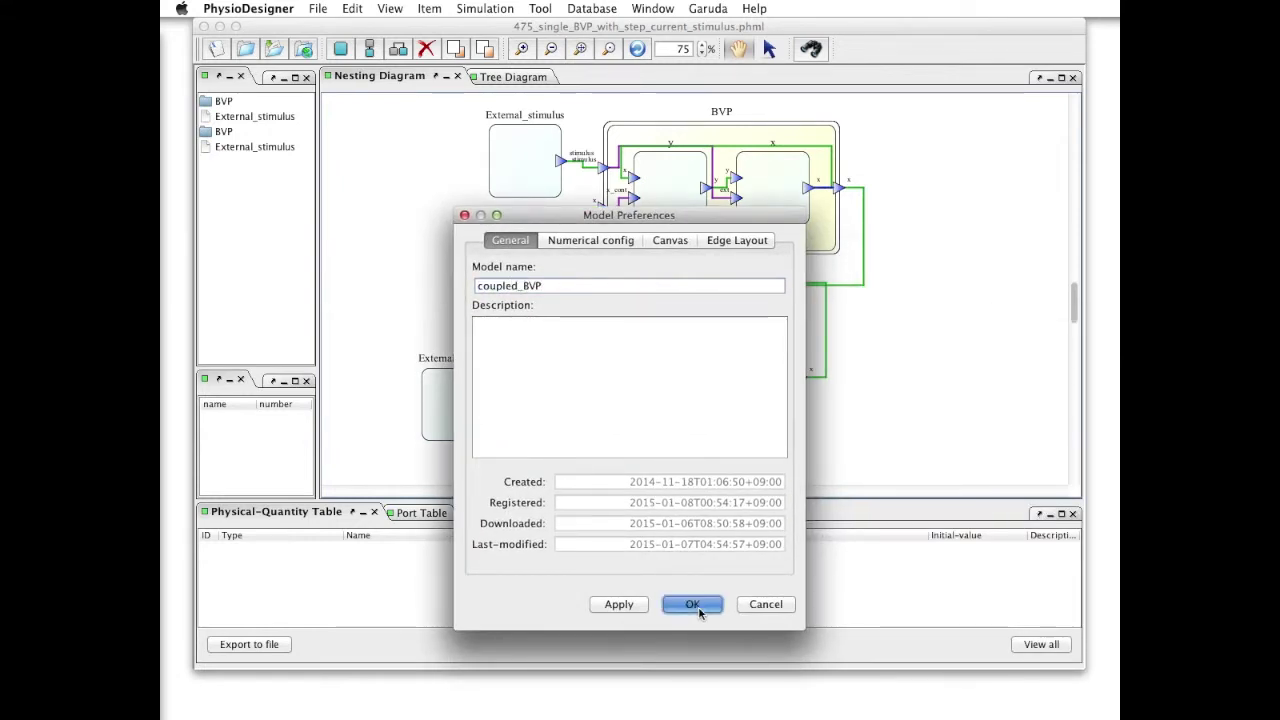
- Save the model as coupled_bvp.phz
{"action": "left_click", "coordinate": [318, 8]}
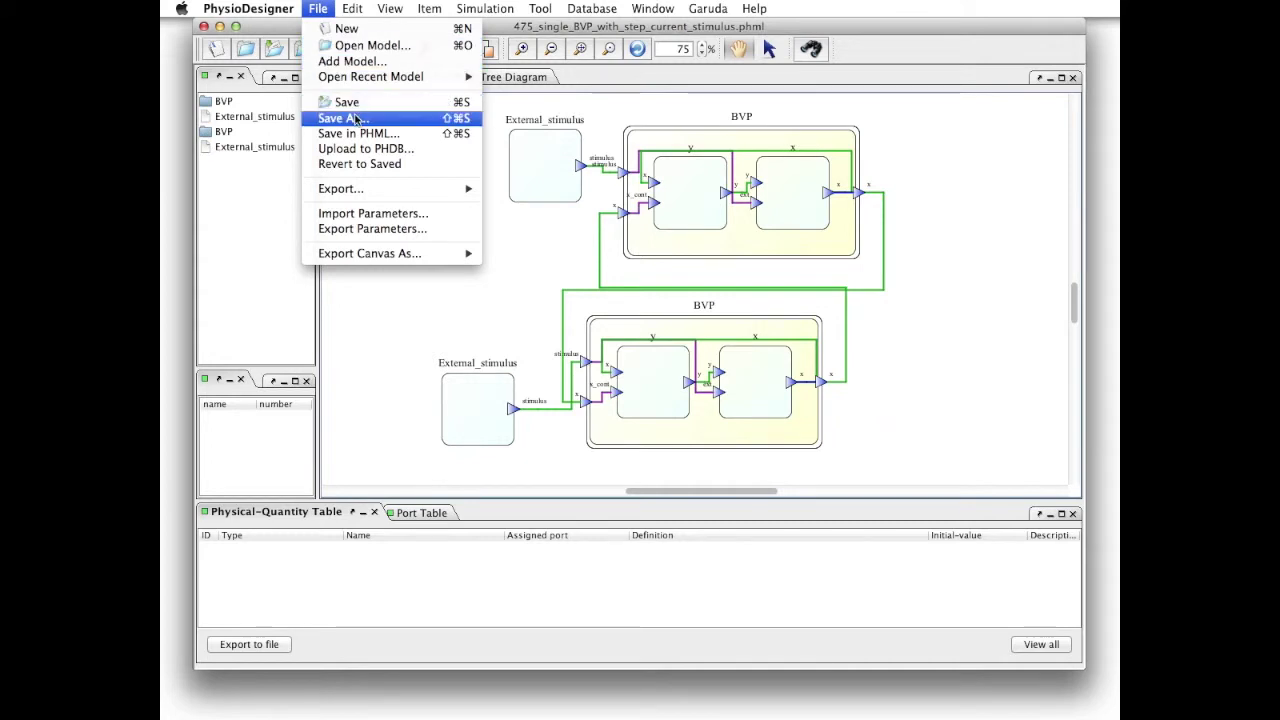
{"action": "left_click", "coordinate": [355, 118]}
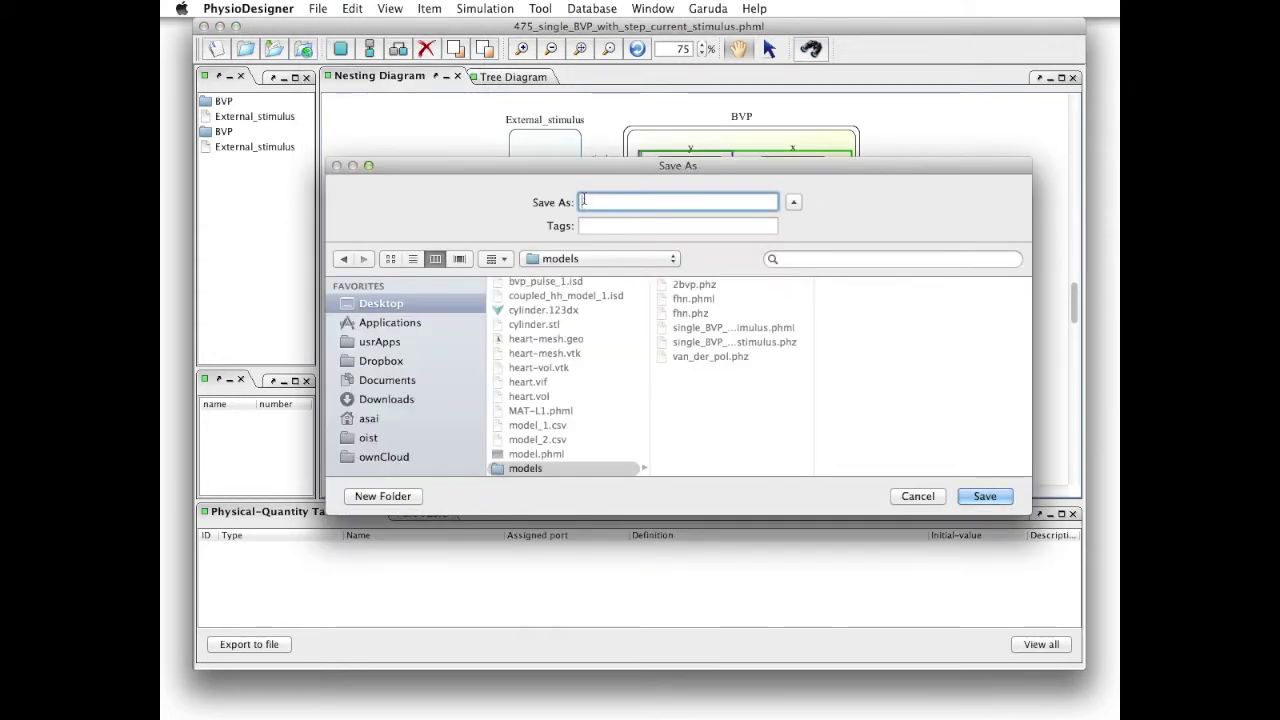
{"action": "type", "text": "coupled_bvp"}
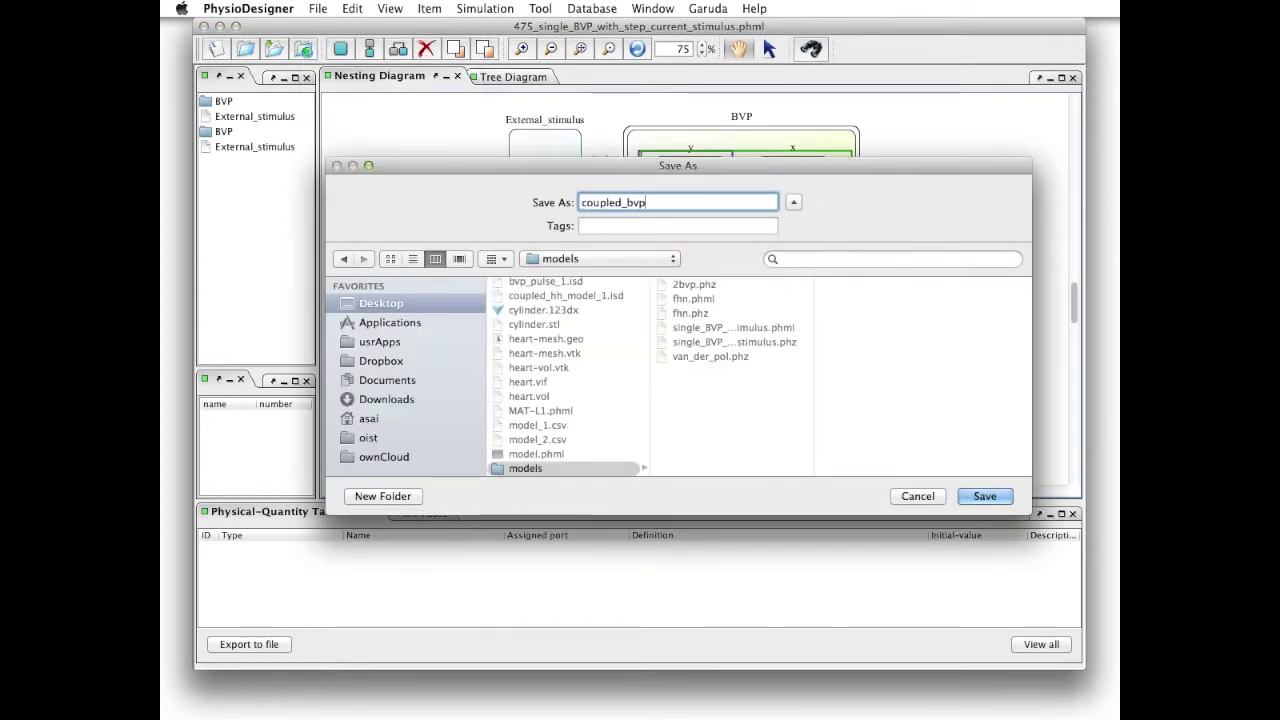
{"action": "key", "text": "Return"}
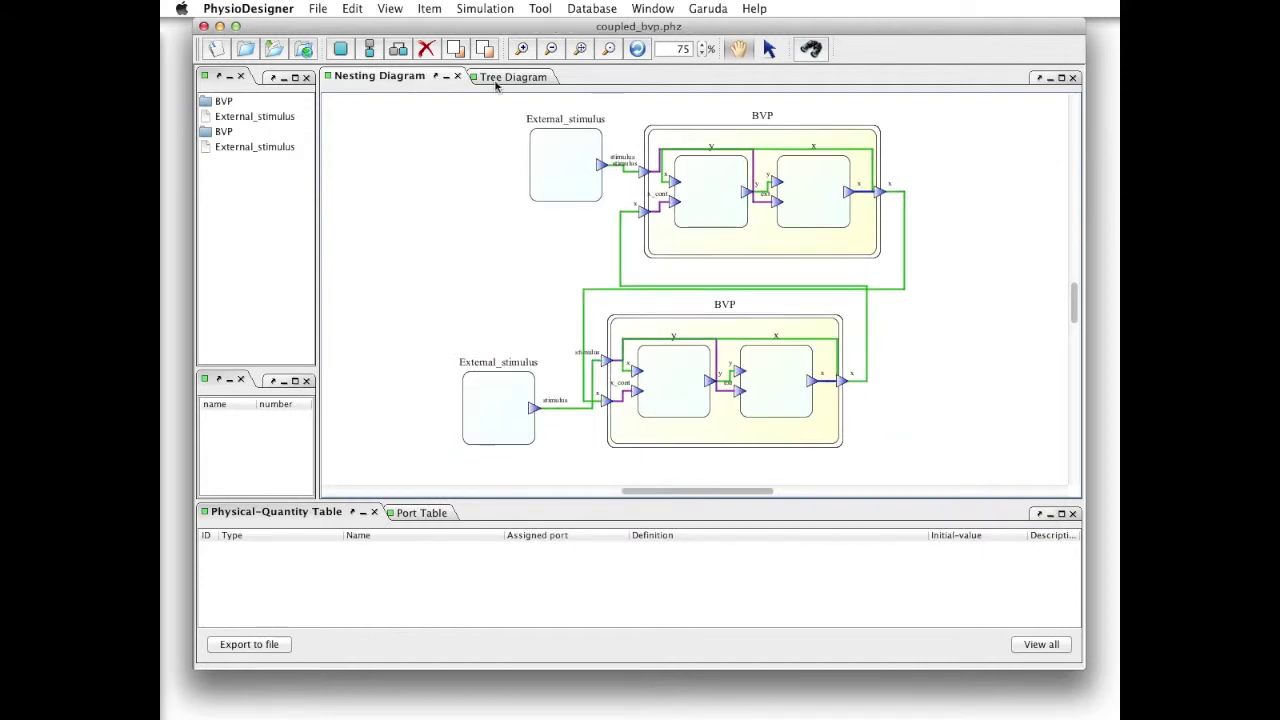
- Launch Flint on the coupled model and show its parameter list
{"action": "left_click", "coordinate": [481, 8]}
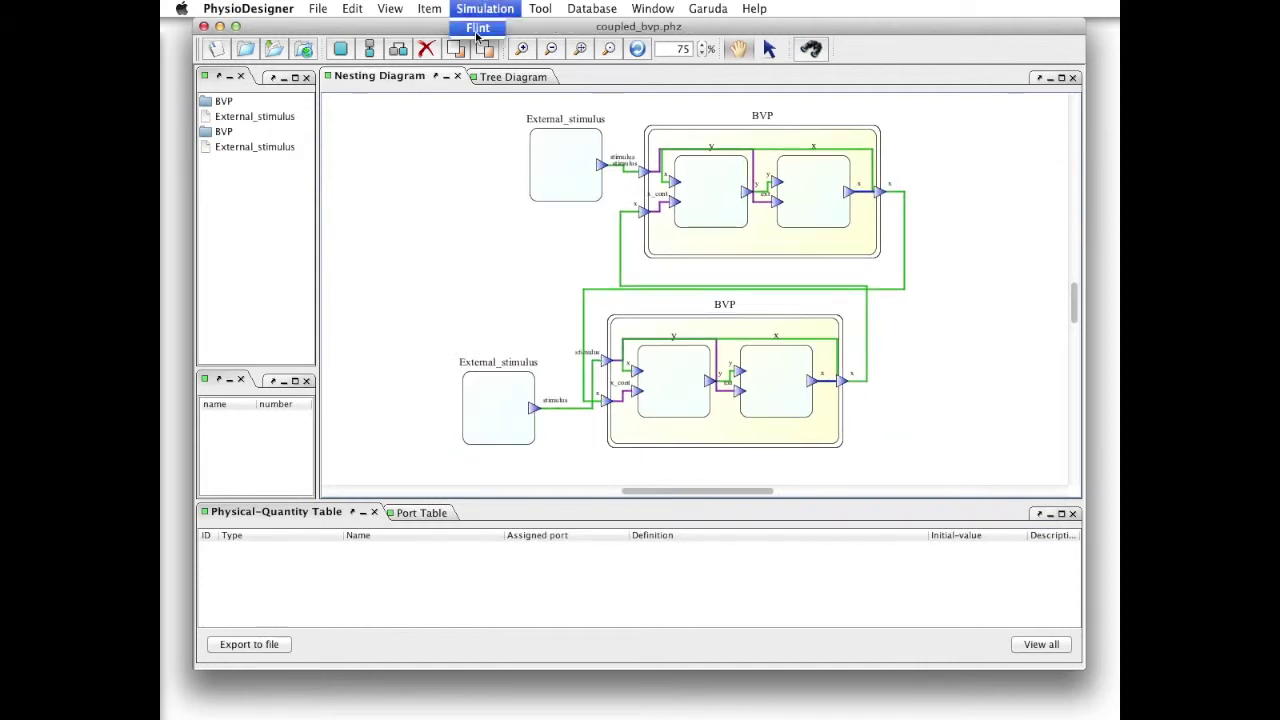
{"action": "left_click", "coordinate": [478, 28]}
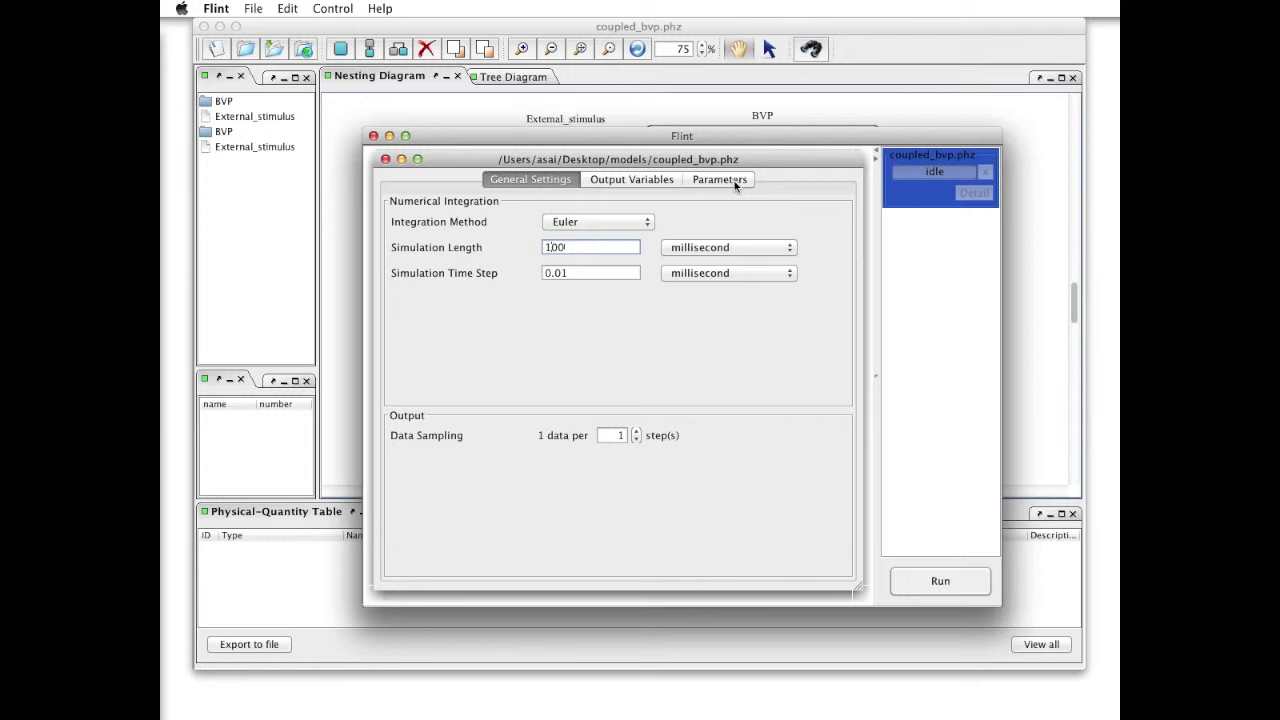
{"action": "left_click", "coordinate": [735, 183]}
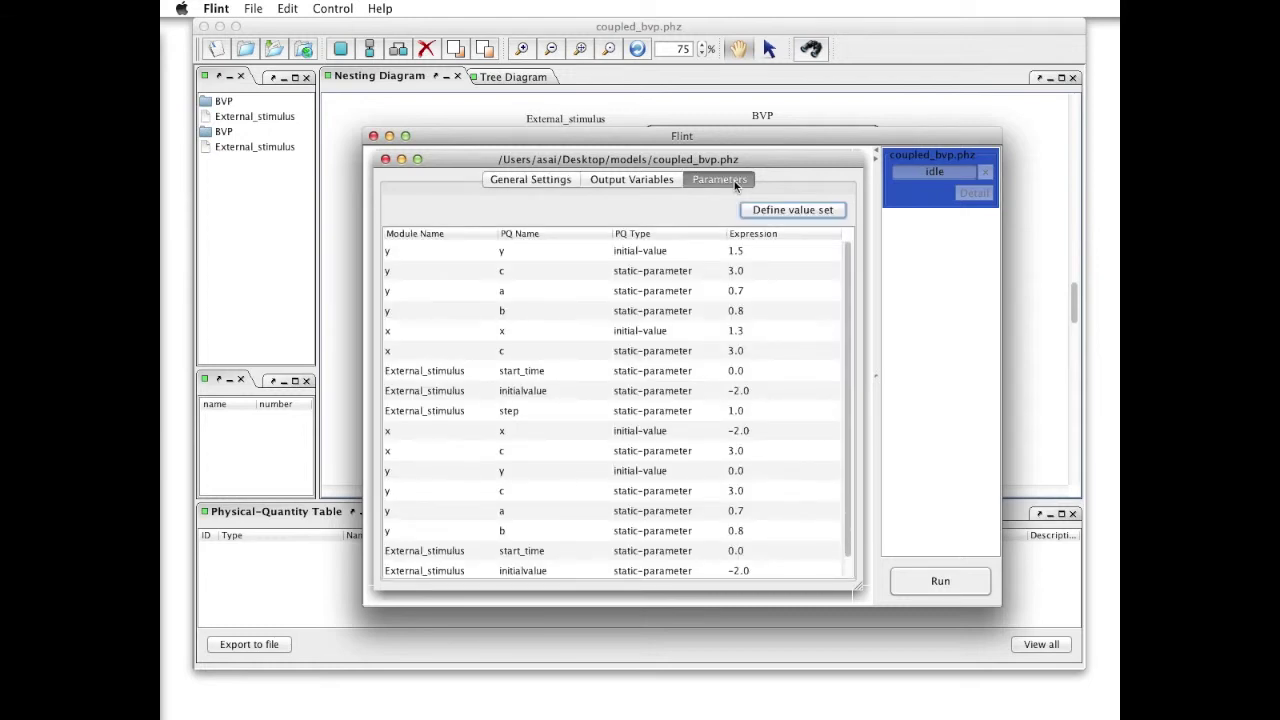
{"action": "scroll", "coordinate": [770, 360], "scroll_direction": "down", "scroll_amount": 1}
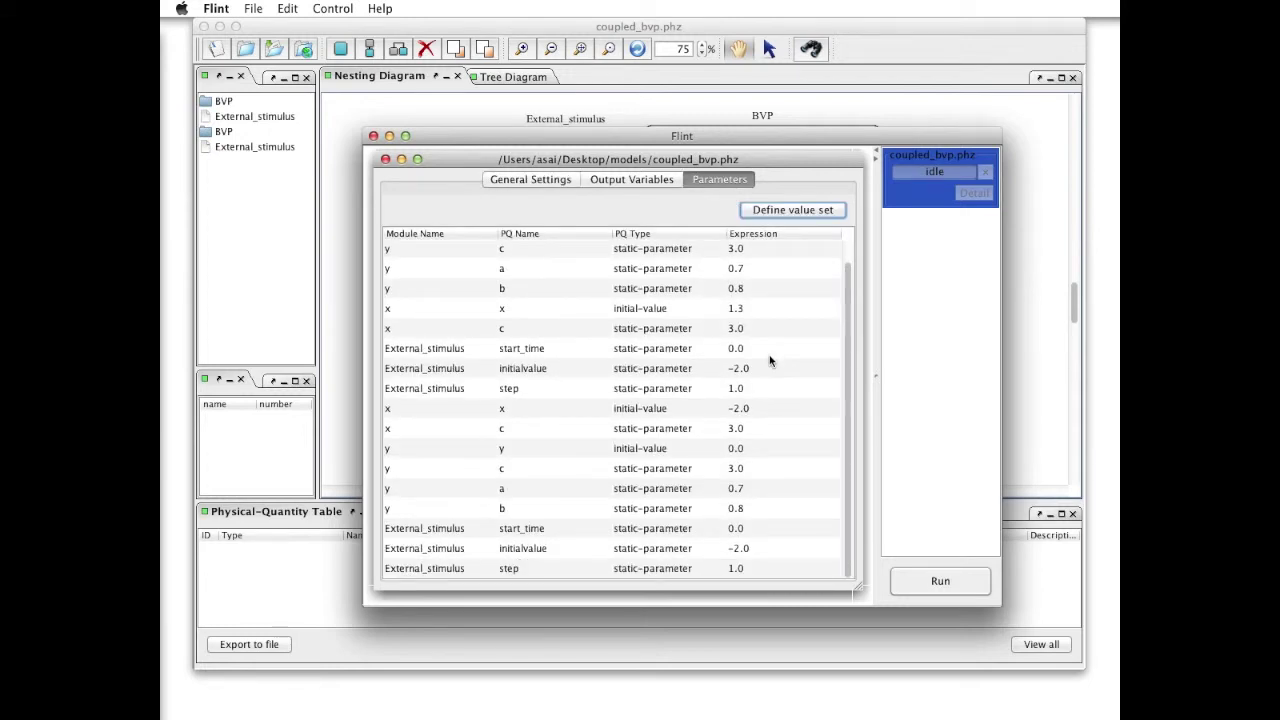
- Change both External_stimulus step values to 1.2 and run the simulation to completion
{"action": "double_click", "coordinate": [768, 389]}
{"action": "key", "text": "BackSpace"}
{"action": "type", "text": "2"}
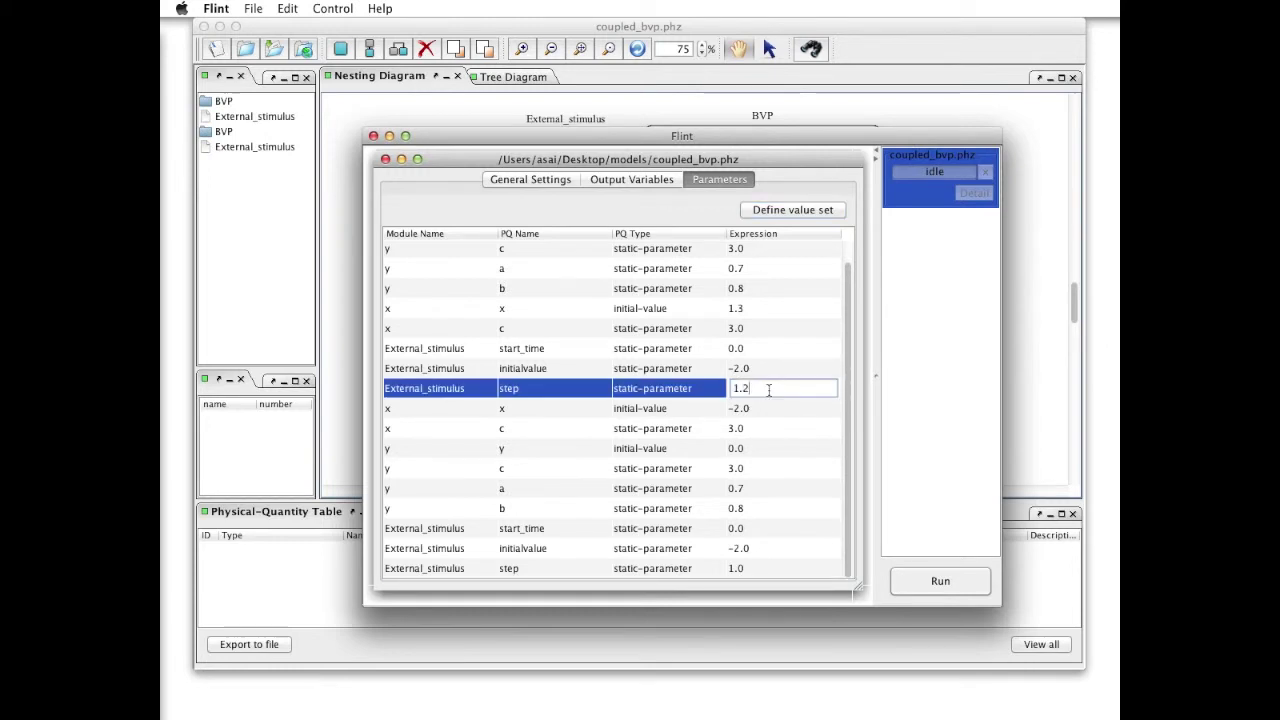
{"action": "key", "text": "Return"}
{"action": "double_click", "coordinate": [768, 568]}
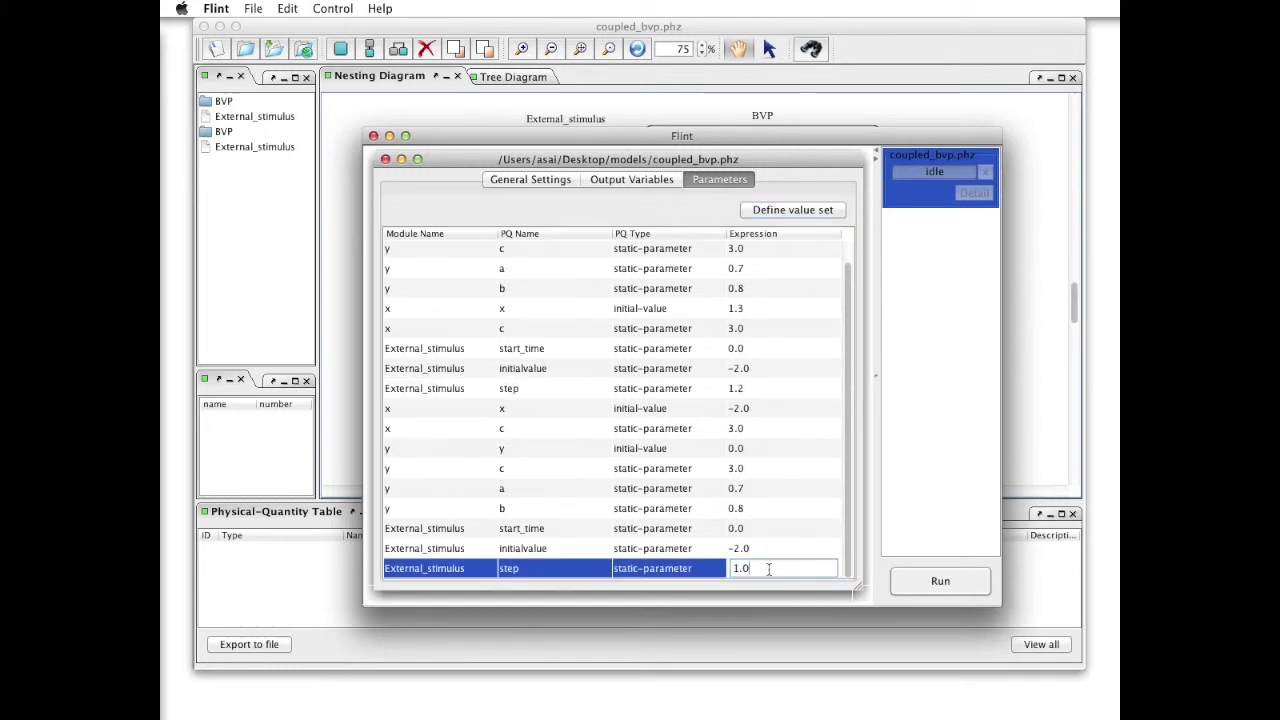
{"action": "key", "text": "BackSpace"}
{"action": "type", "text": "2"}
{"action": "key", "text": "Return"}
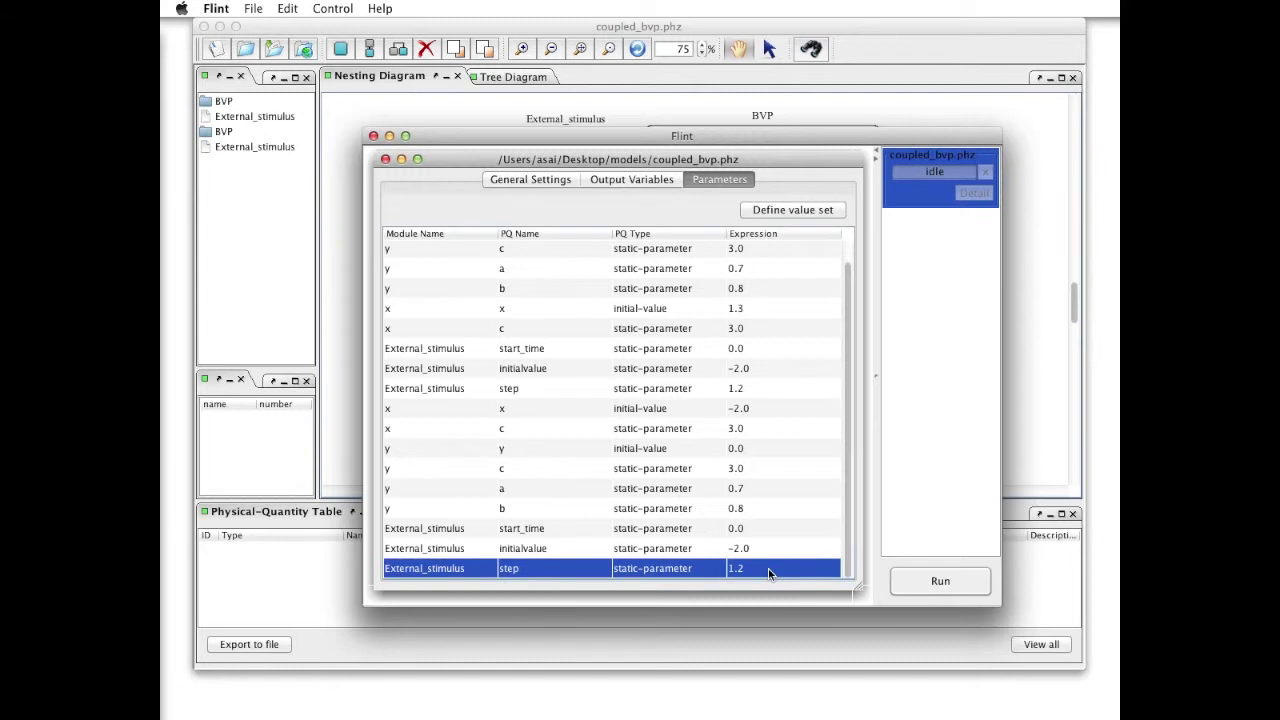
{"action": "left_click", "coordinate": [967, 582]}
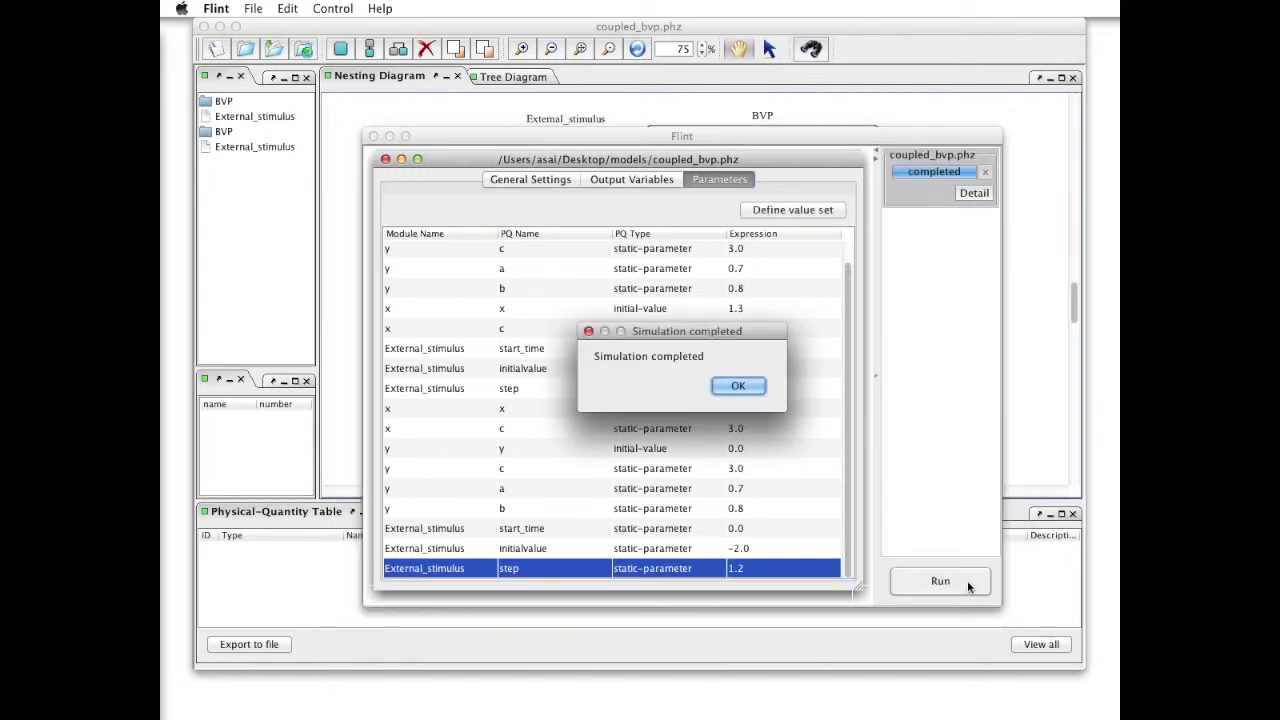
{"action": "left_click", "coordinate": [740, 386]}
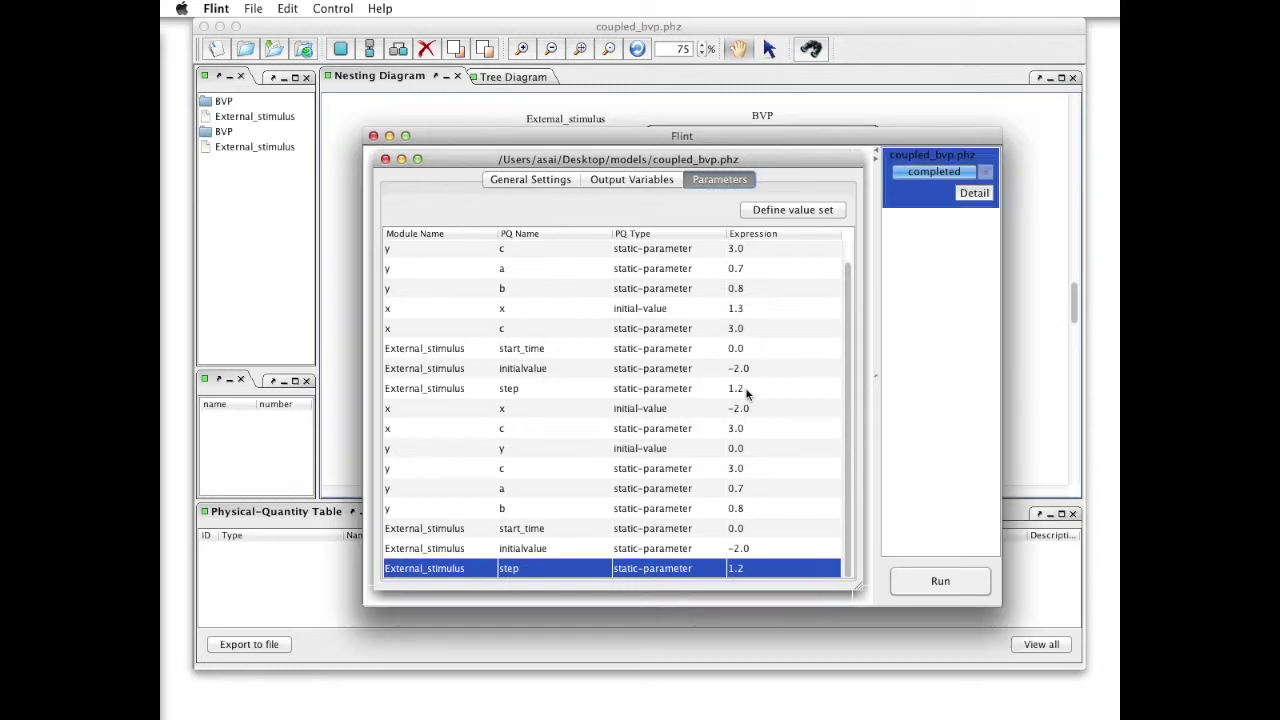
- Plot [2] x and [12] x against time from the completed run's details
{"action": "left_click", "coordinate": [967, 196]}
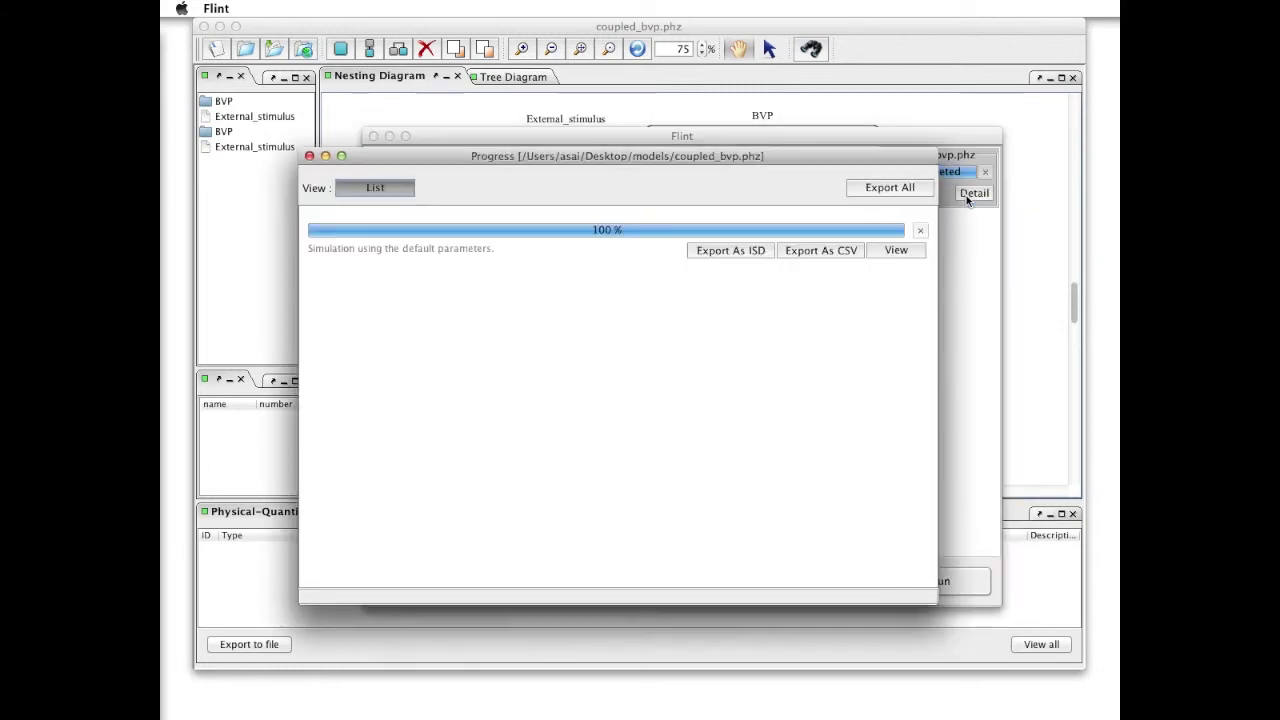
{"action": "left_click", "coordinate": [914, 250]}
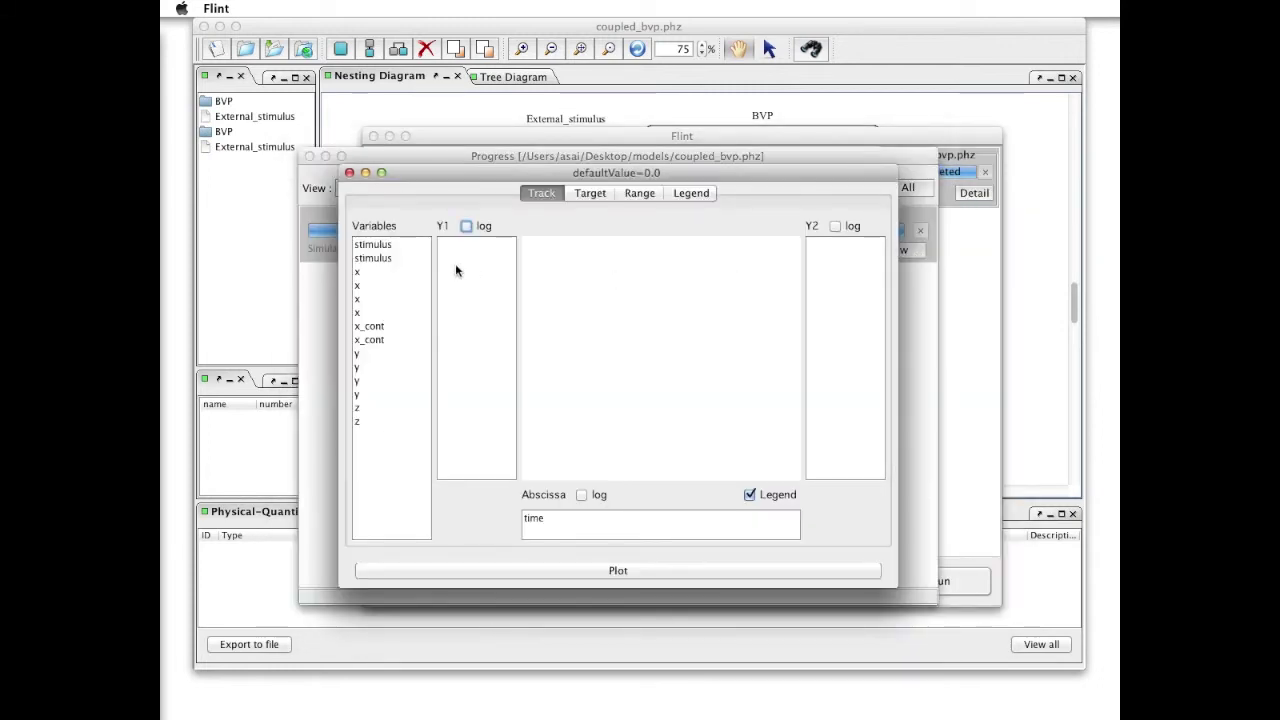
{"action": "left_click_drag", "start_coordinate": [380, 273], "coordinate": [495, 268]}
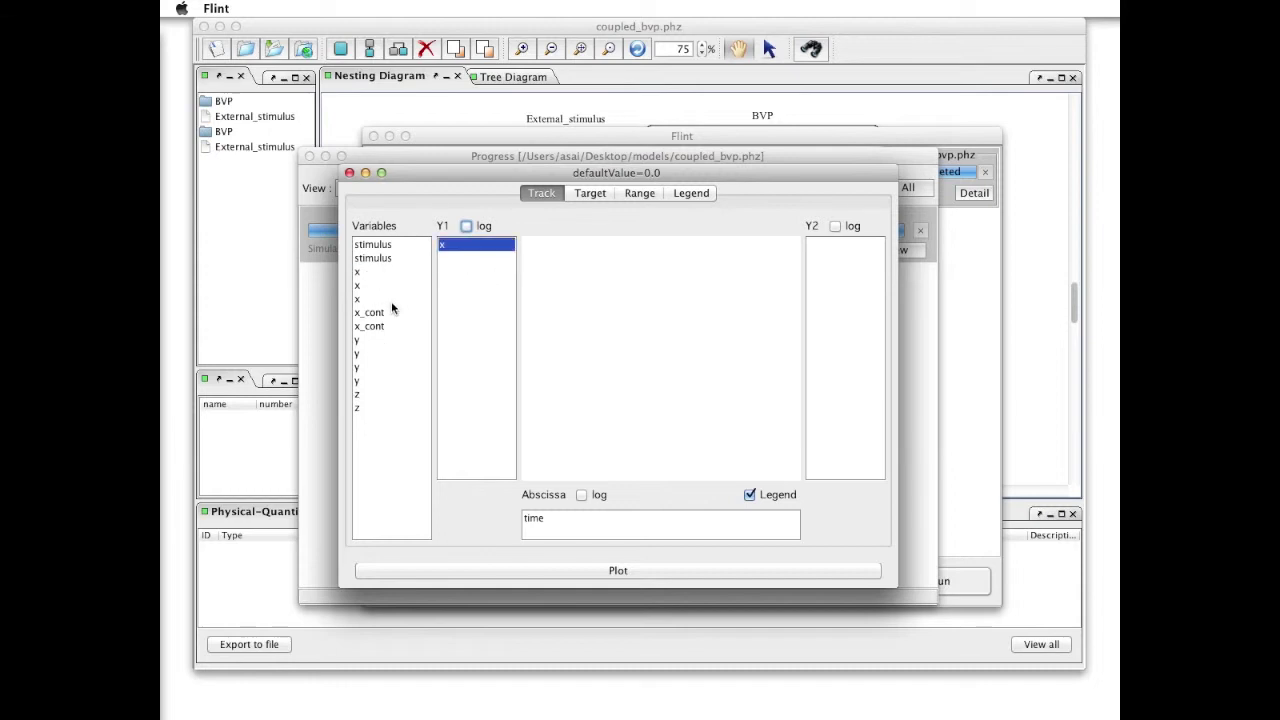
{"action": "left_click_drag", "start_coordinate": [391, 300], "coordinate": [460, 329]}
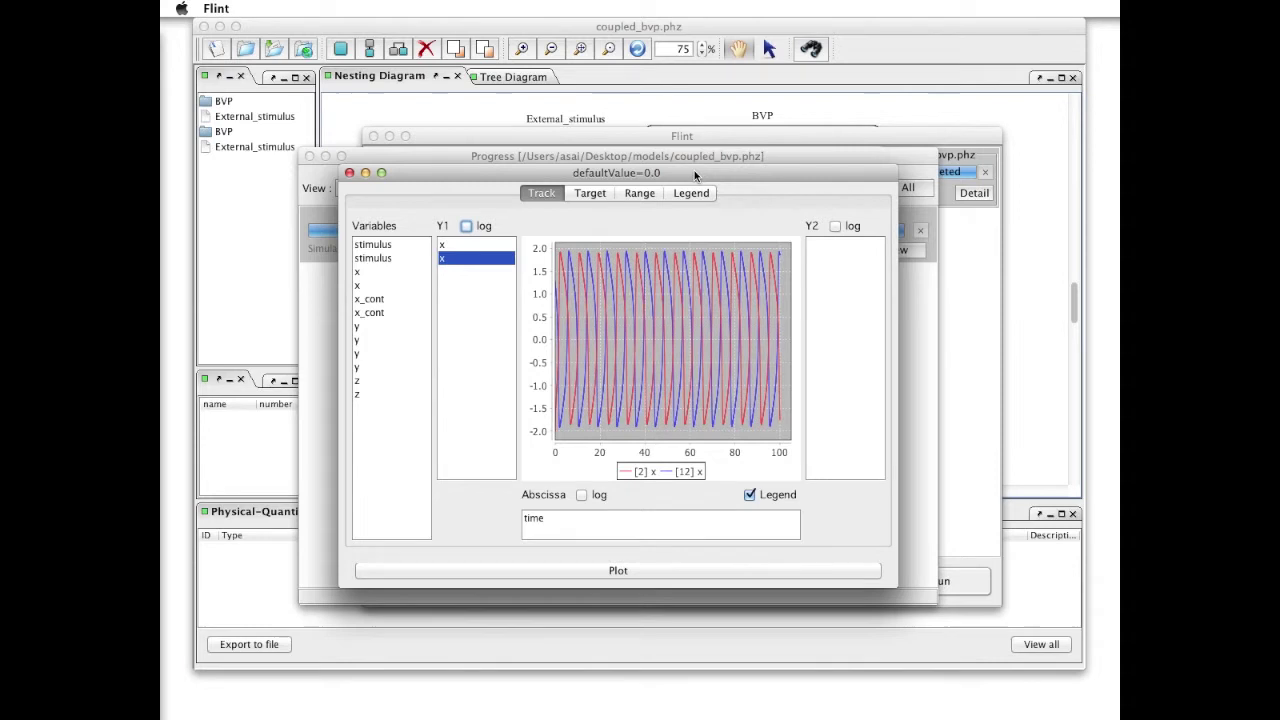
{"action": "left_click_drag", "start_coordinate": [694, 172], "coordinate": [520, 7]}
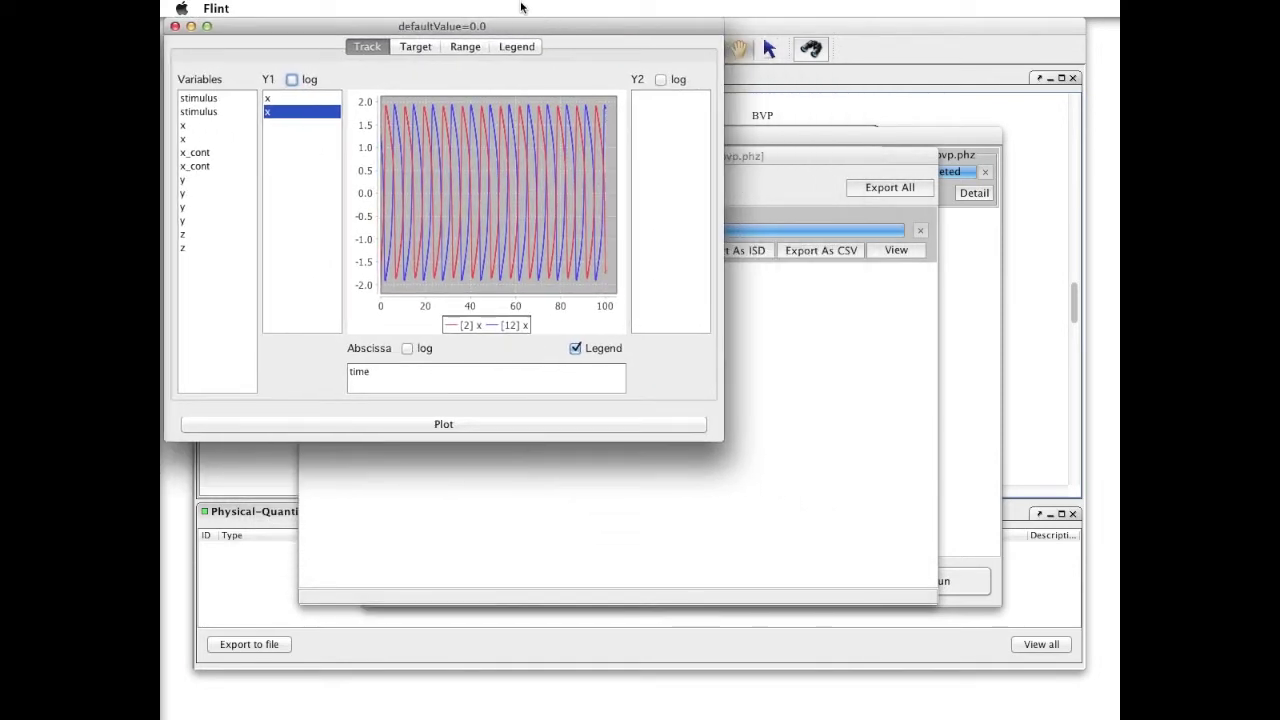
- Change the x initial value from 1.3 to 0.5 and re-run the simulation
{"action": "left_click", "coordinate": [949, 324]}
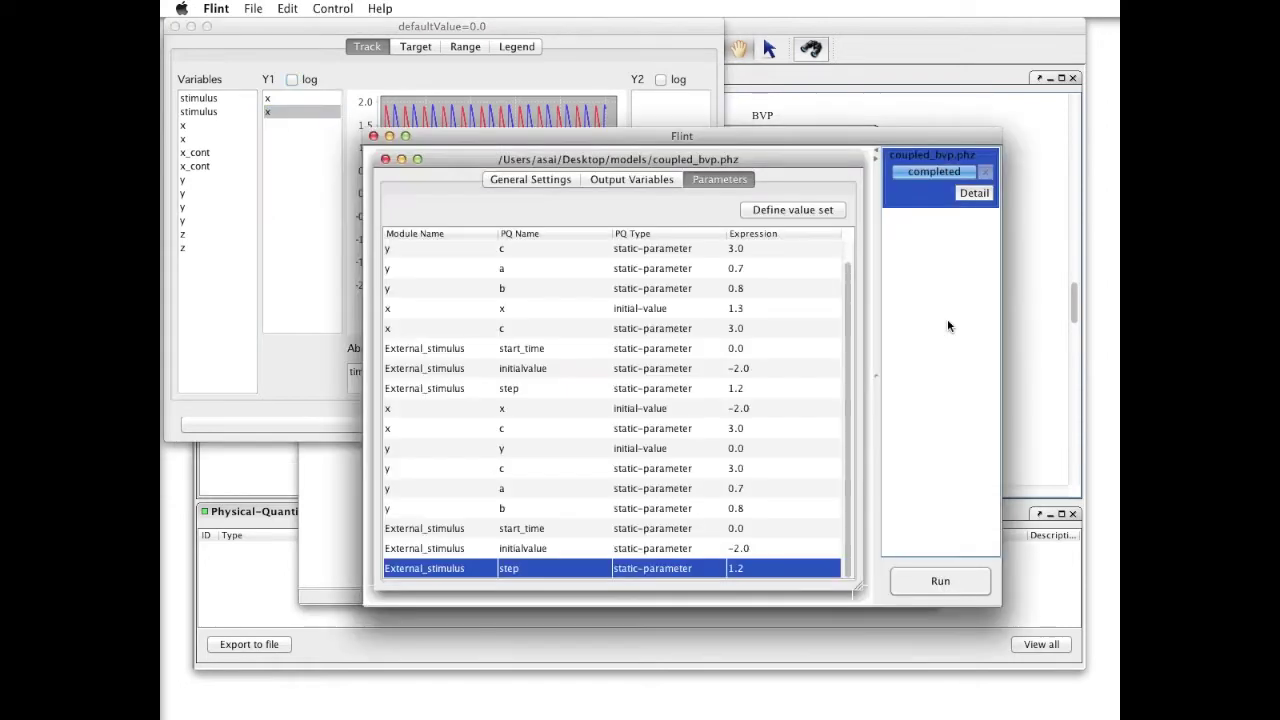
{"action": "double_click", "coordinate": [786, 310]}
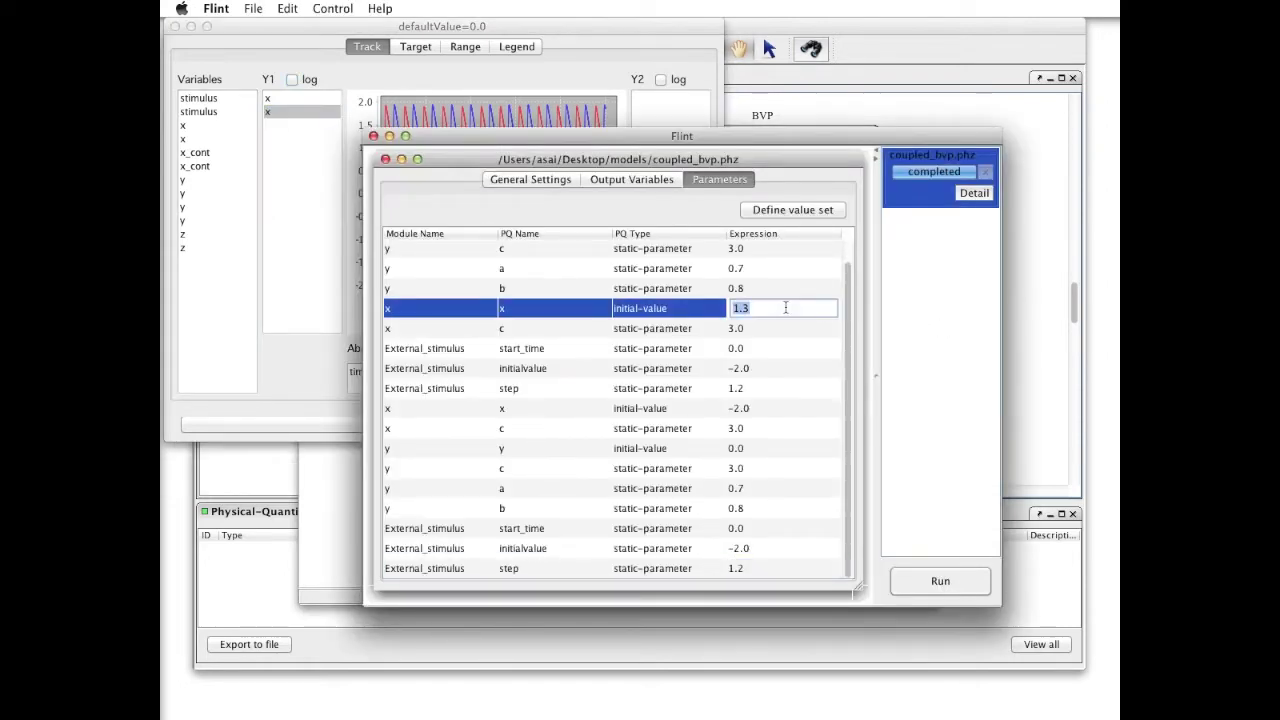
{"action": "type", "text": "0.5"}
{"action": "key", "text": "Return"}
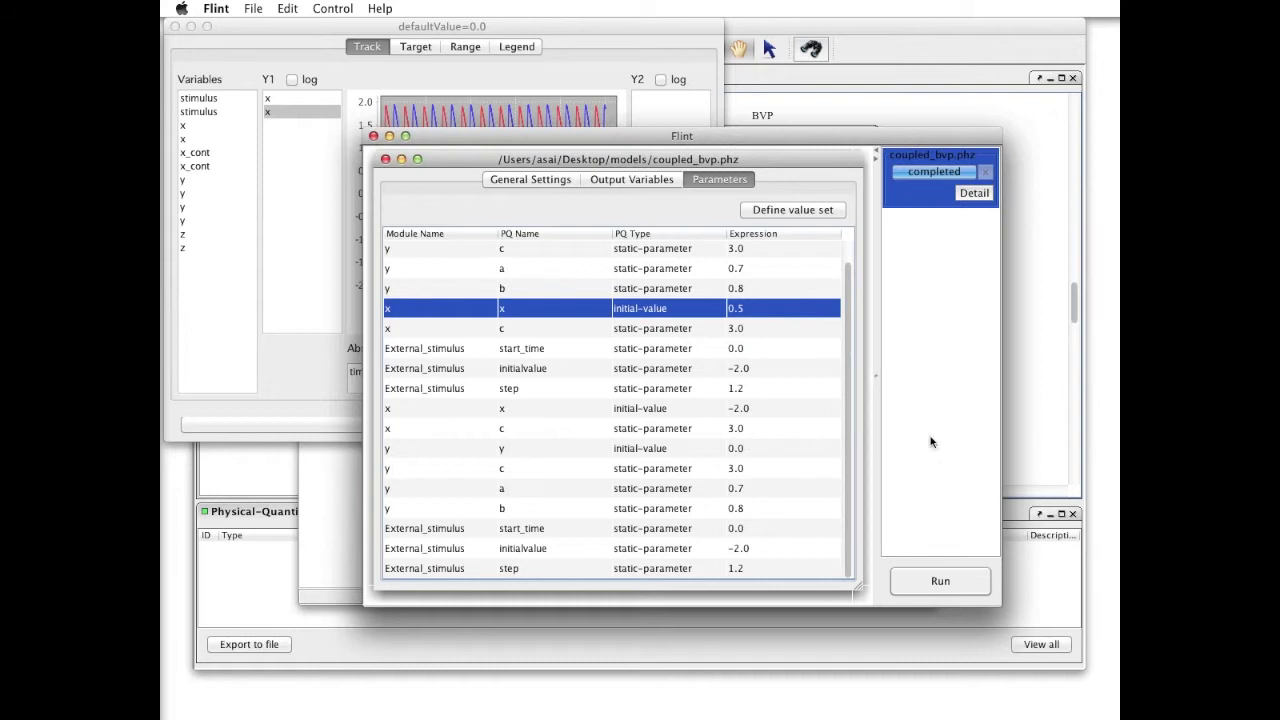
{"action": "left_click", "coordinate": [965, 590]}
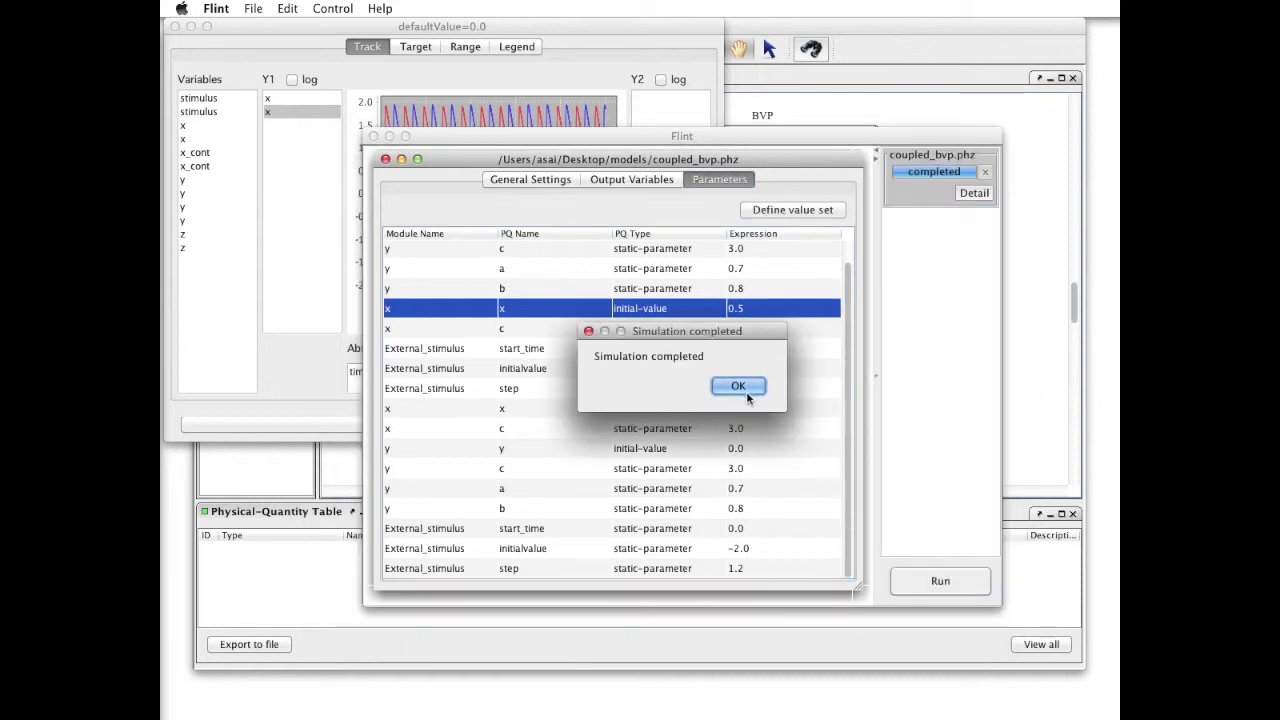
{"action": "left_click", "coordinate": [746, 388]}
- Plot x against time from the new run and compare it with the earlier plot
{"action": "left_click", "coordinate": [976, 195]}
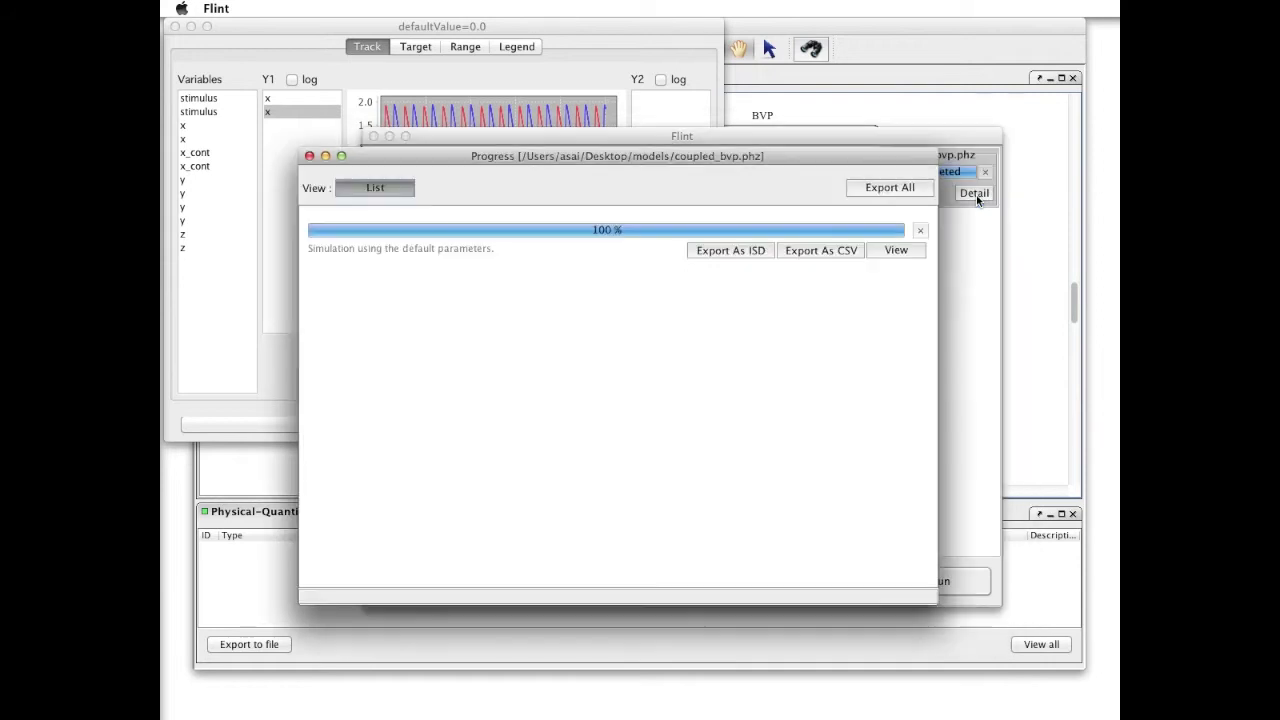
{"action": "left_click", "coordinate": [913, 251]}
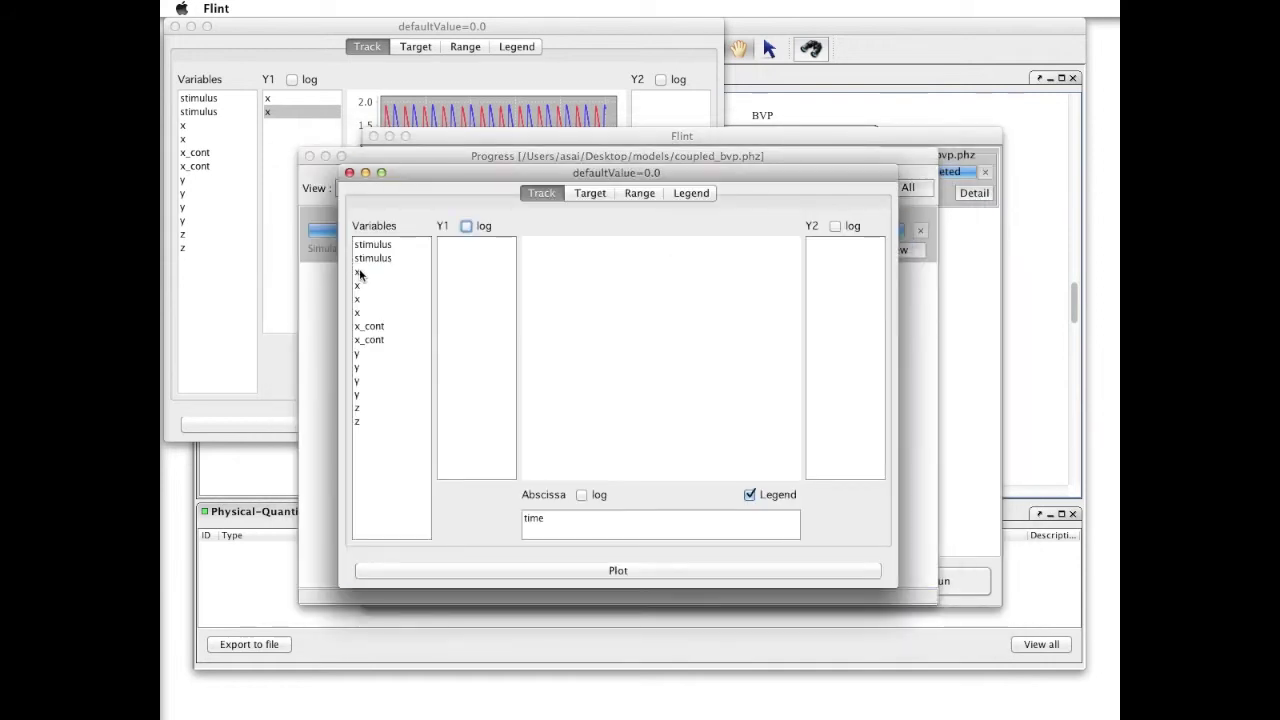
{"action": "mouse_move", "coordinate": [358, 273]}
{"action": "left_mouse_down"}
{"action": "mouse_move", "coordinate": [454, 277]}
{"action": "mouse_move", "coordinate": [400, 301]}
{"action": "mouse_move", "coordinate": [468, 315]}
{"action": "left_mouse_up"}
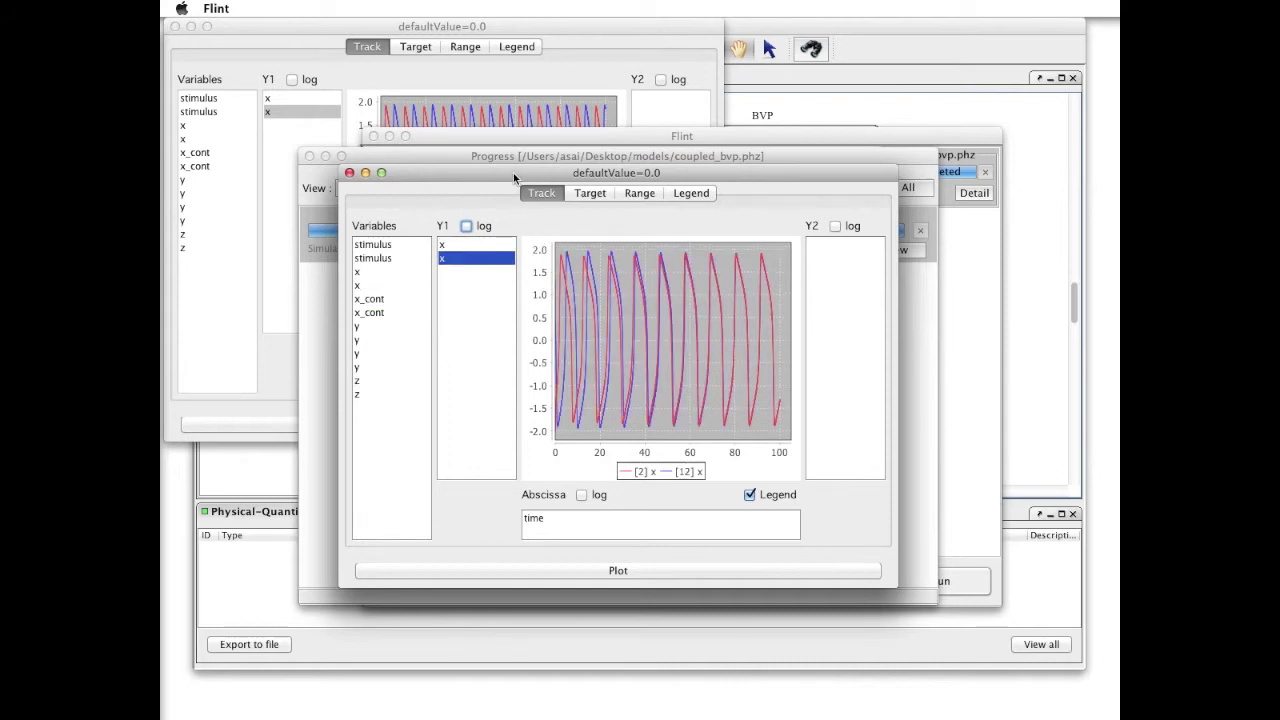
{"action": "left_click_drag", "start_coordinate": [513, 177], "coordinate": [720, 283]}
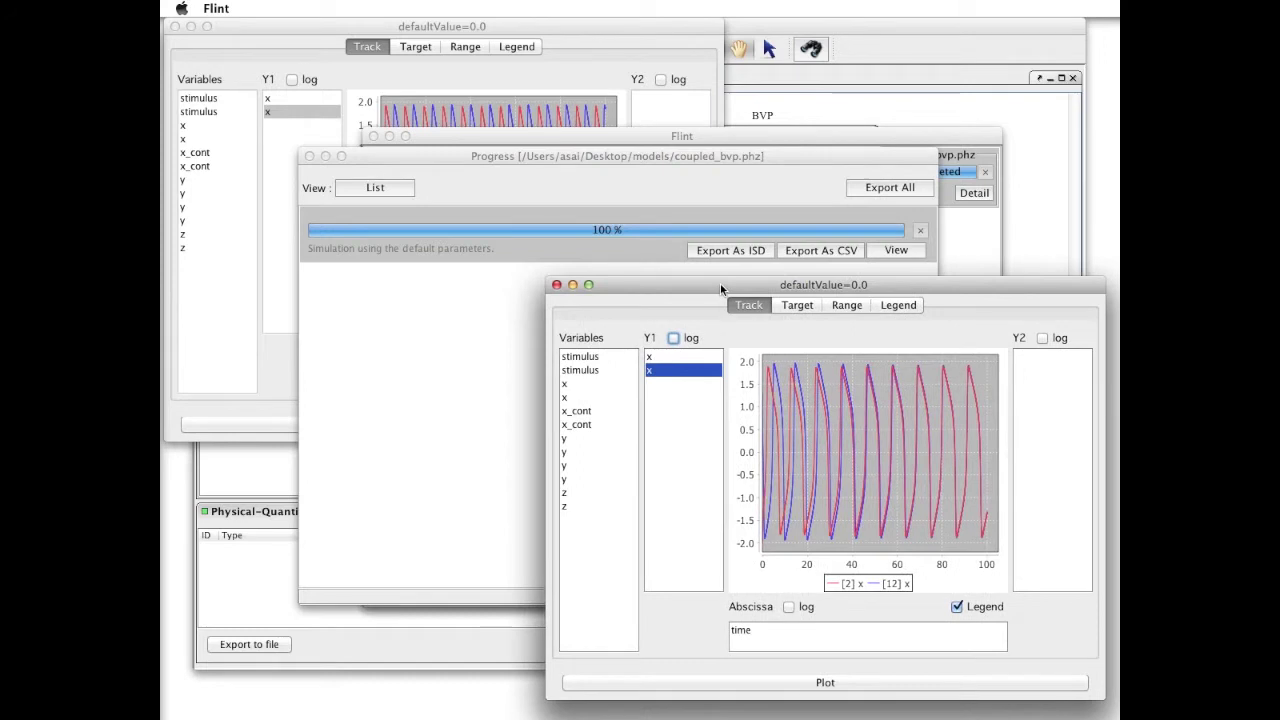
{"action": "left_click", "coordinate": [546, 70]}
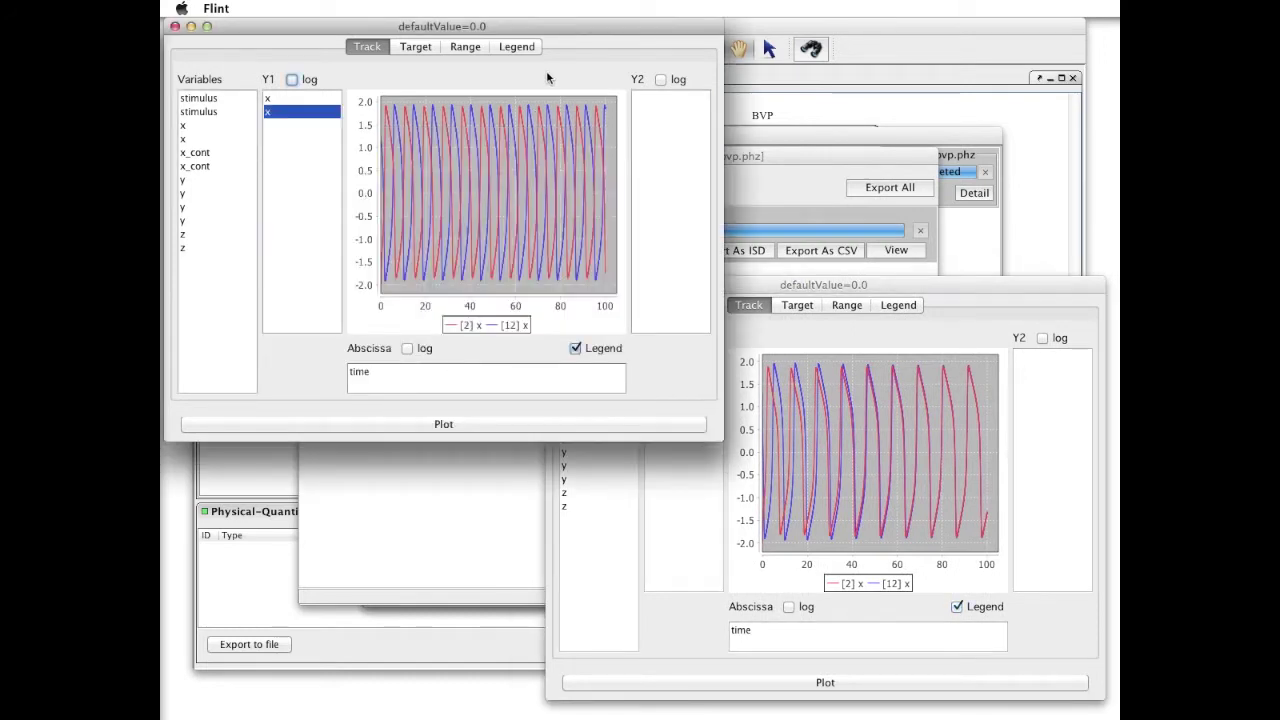
- Set both External_stimulus step values to 0.77 in the parameter table
{"action": "left_click", "coordinate": [900, 137]}
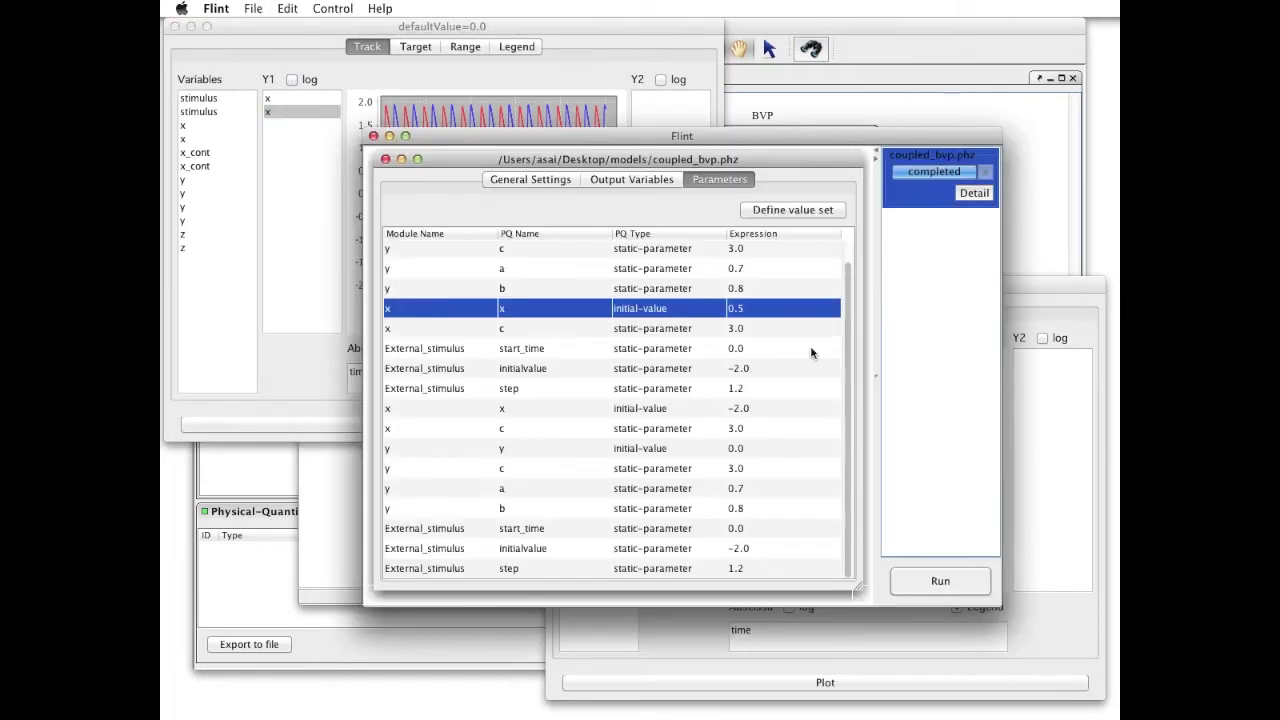
{"action": "double_click", "coordinate": [781, 388]}
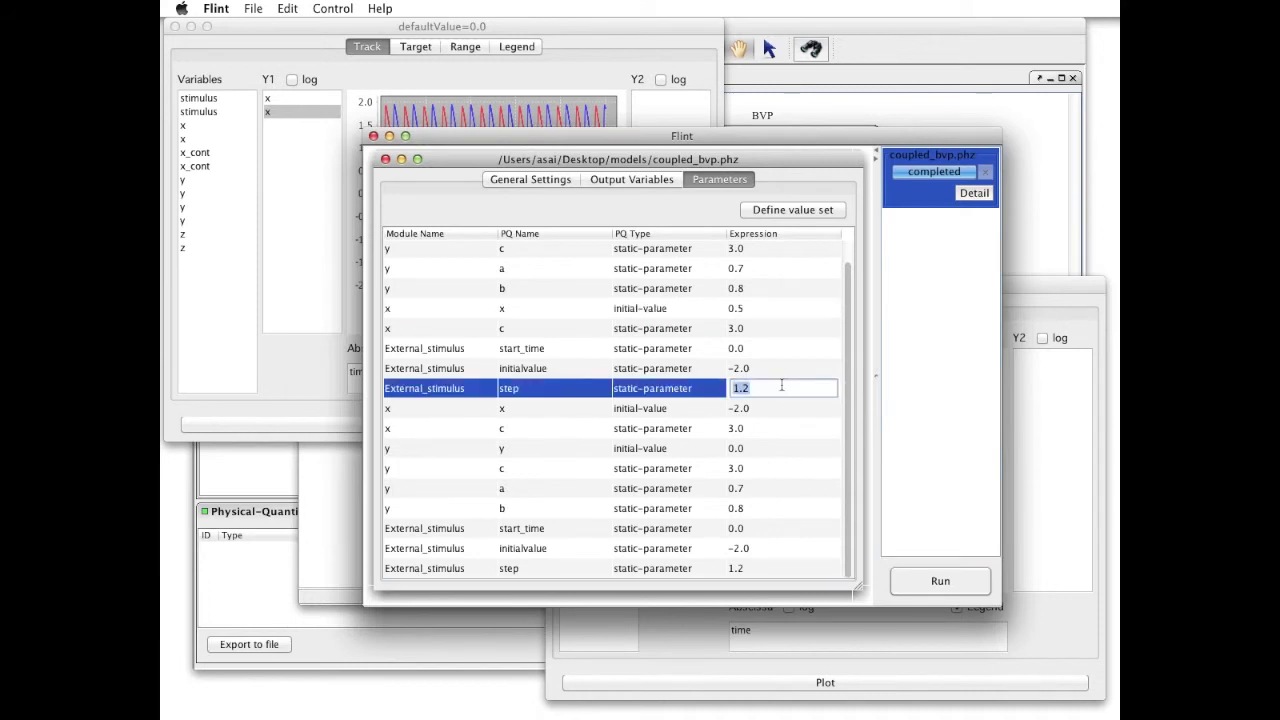
{"action": "type", "text": "0.77"}
{"action": "key", "text": "Return"}
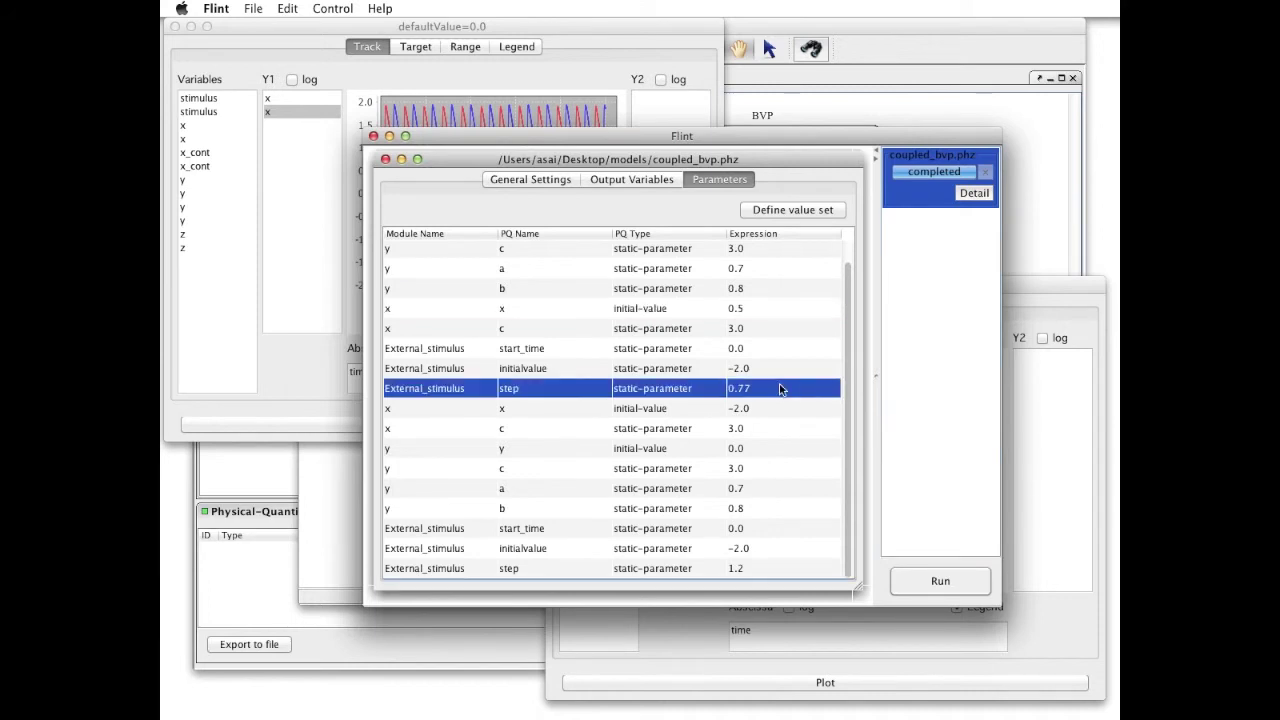
{"action": "double_click", "coordinate": [762, 566]}
{"action": "type", "text": "0.77"}
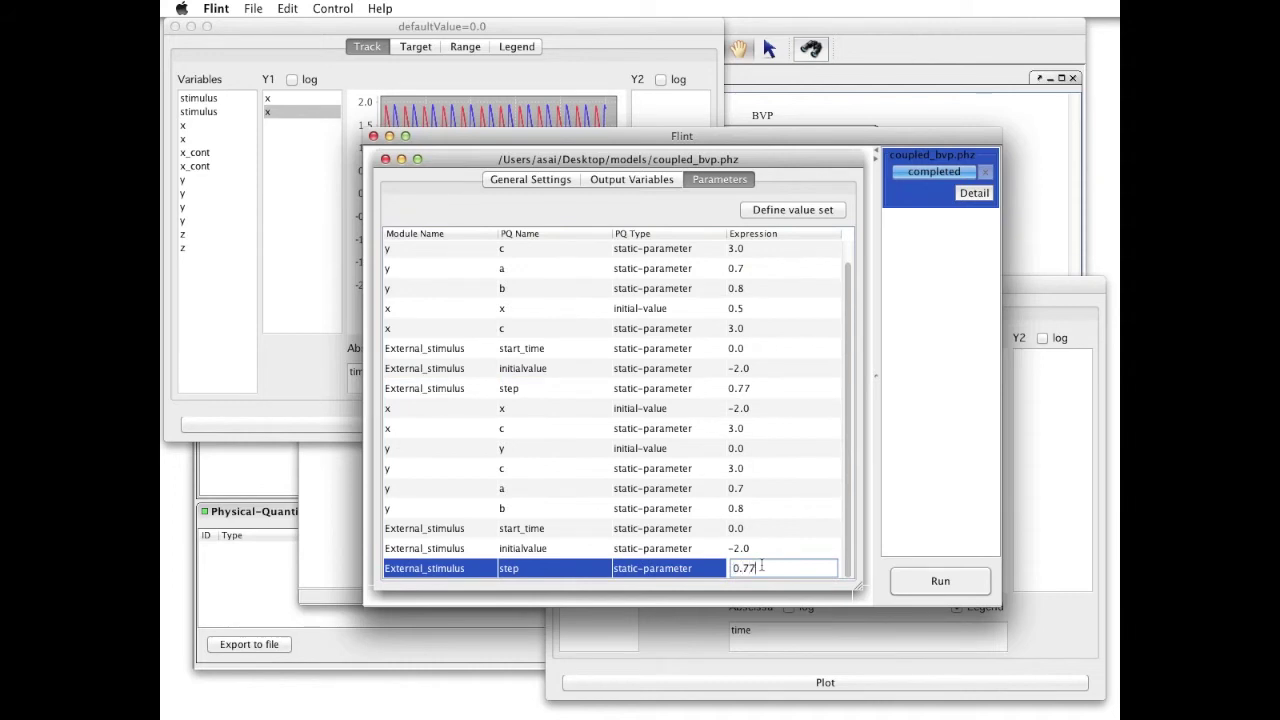
{"action": "key", "text": "Return"}
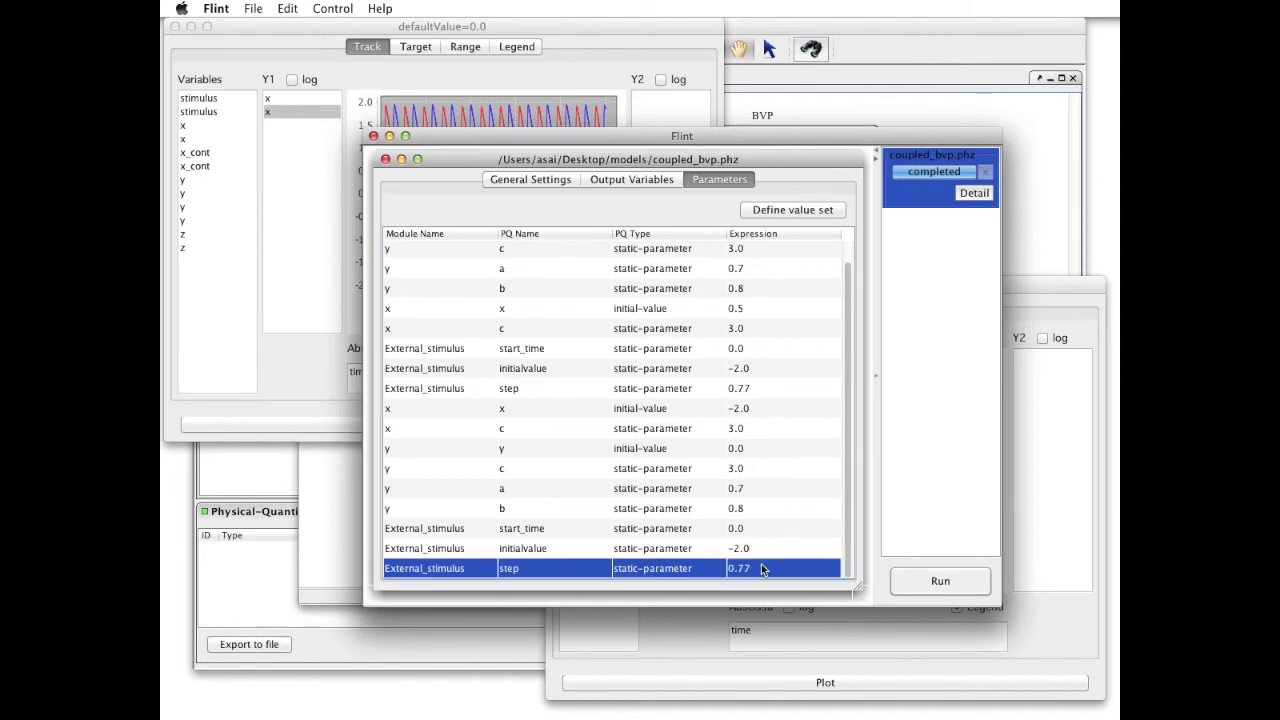
- Re-run the simulation and plot [2] x and [12] x against time
{"action": "left_click", "coordinate": [967, 585]}
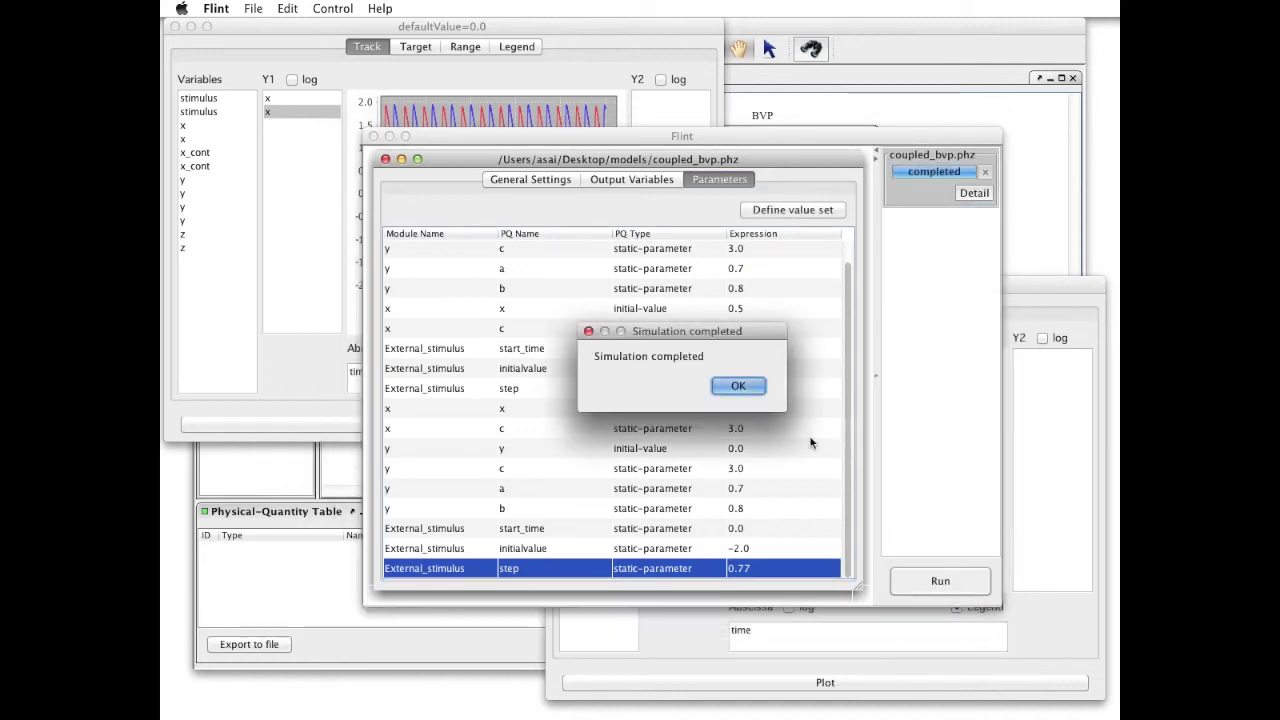
{"action": "left_click", "coordinate": [738, 385]}
{"action": "left_click", "coordinate": [975, 193]}
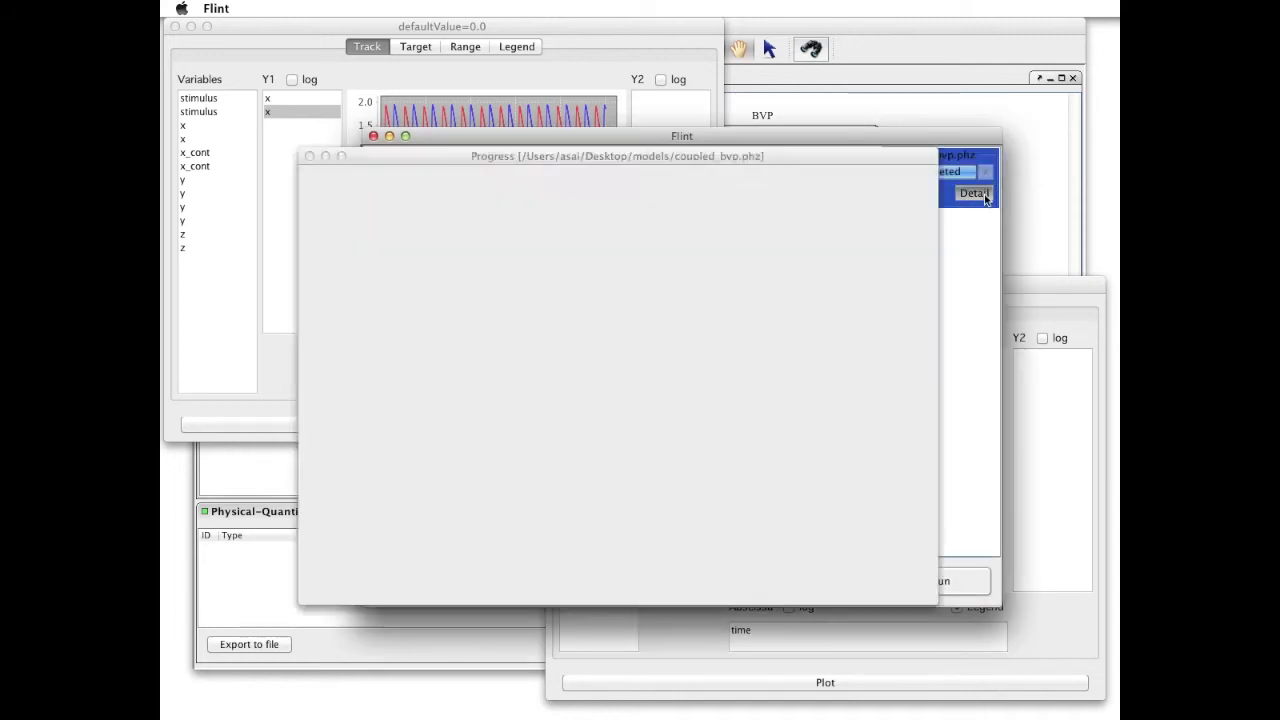
{"action": "left_click", "coordinate": [911, 251]}
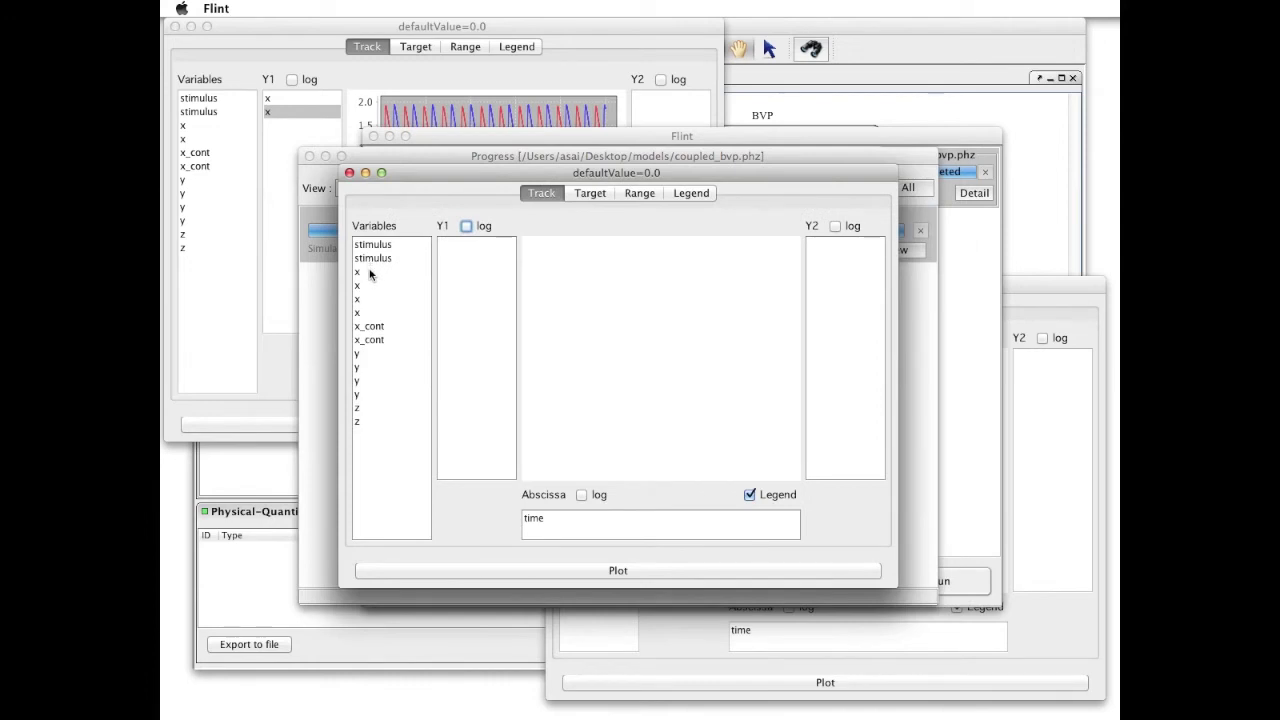
{"action": "left_click_drag", "start_coordinate": [369, 275], "coordinate": [466, 272]}
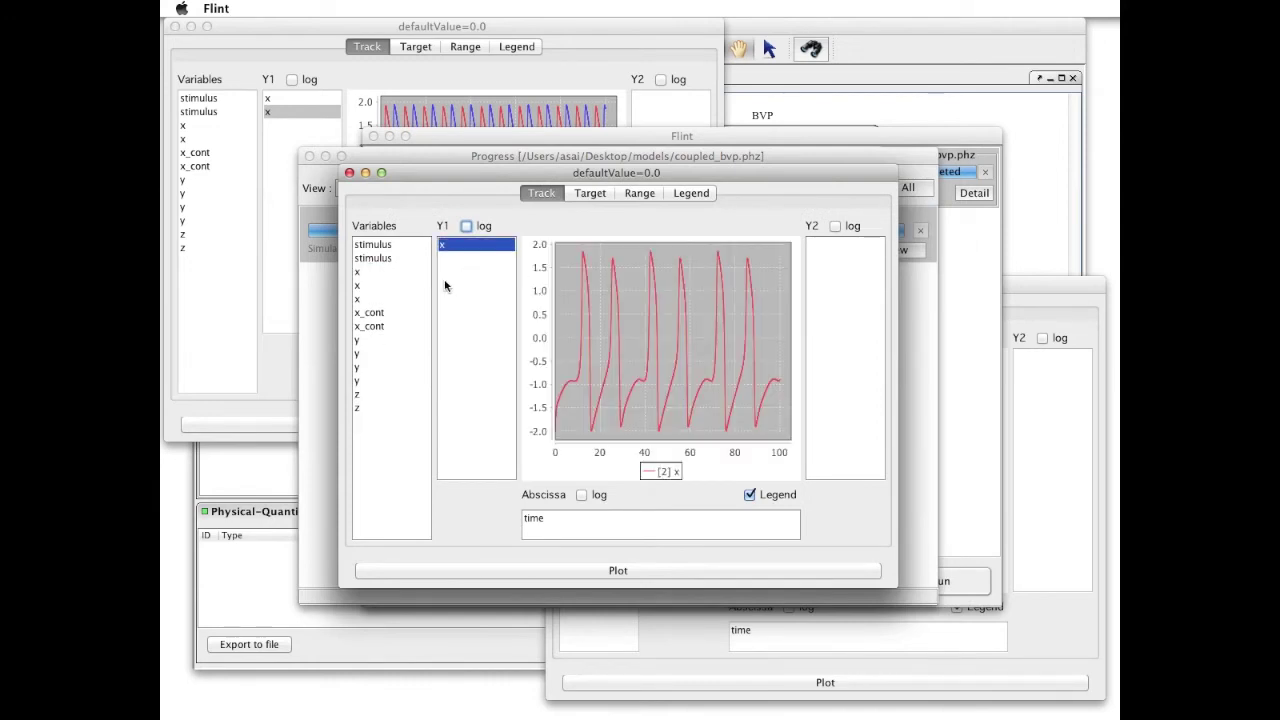
{"action": "left_click_drag", "start_coordinate": [371, 301], "coordinate": [471, 316]}
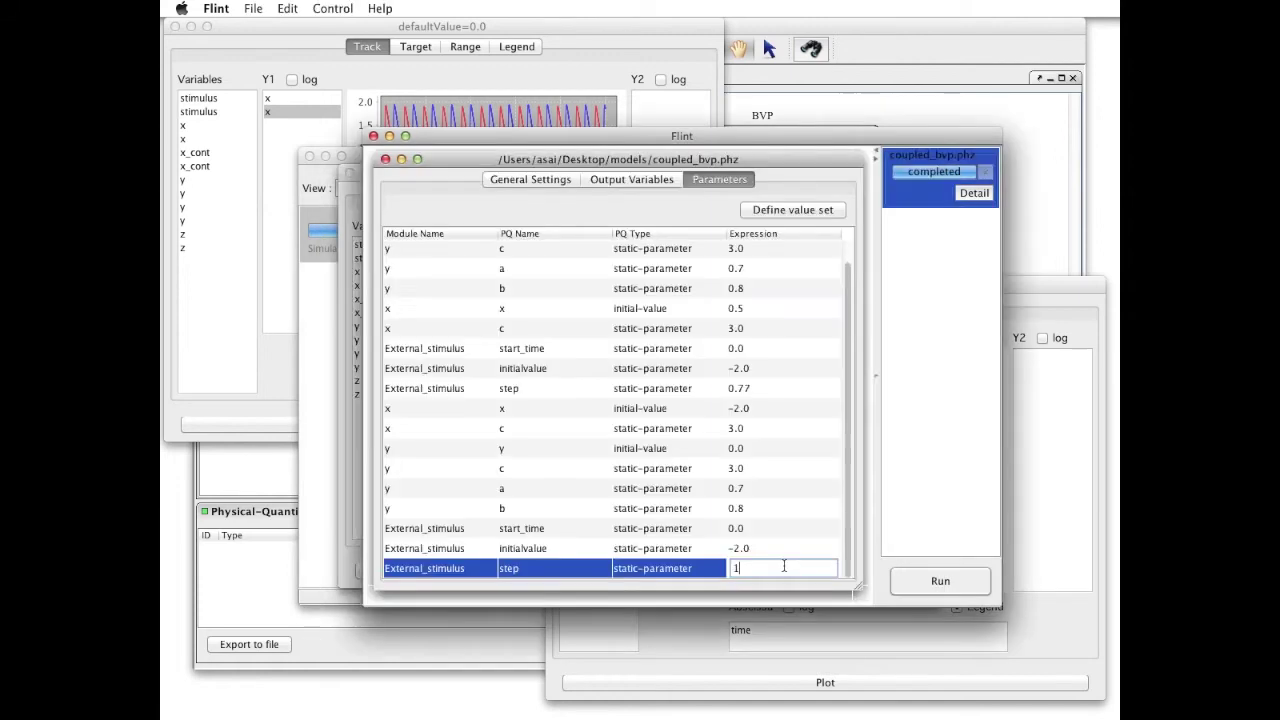
- Restore the second stimulus step value to 1.2 and re-run the simulation
{"action": "type", "text": ".2"}
{"action": "key", "text": "Return"}
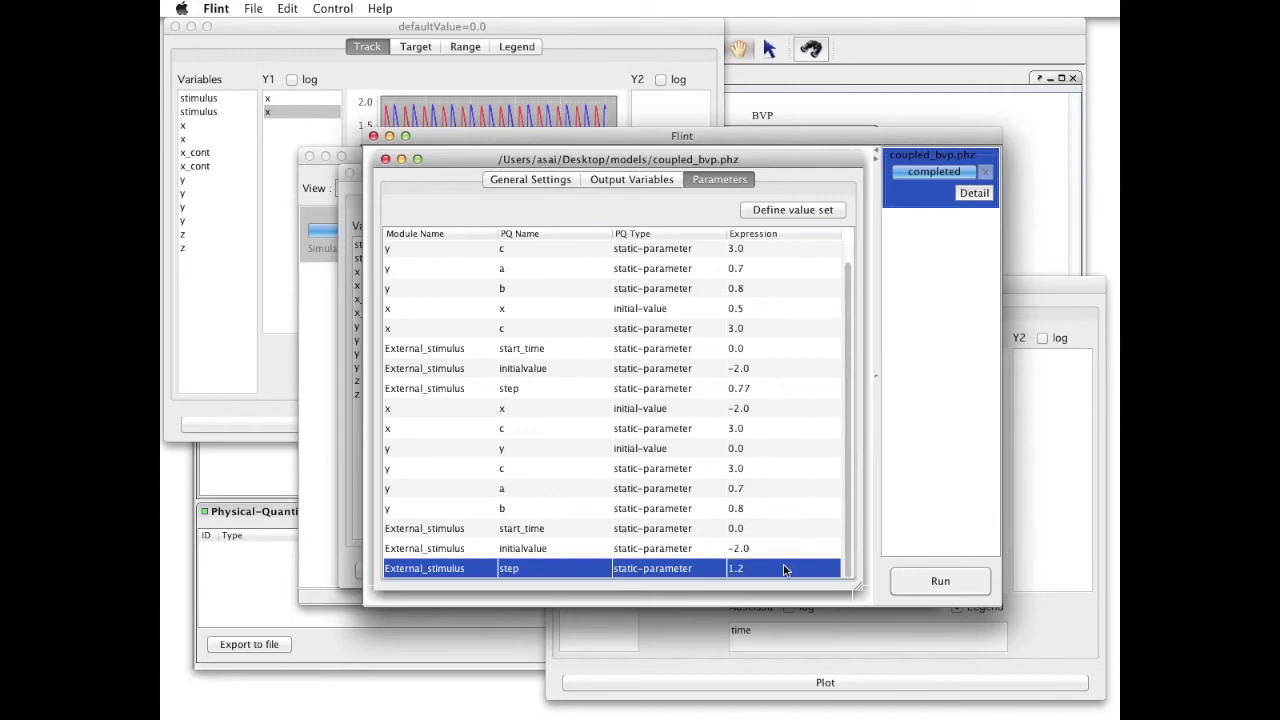
{"action": "left_click", "coordinate": [932, 582]}
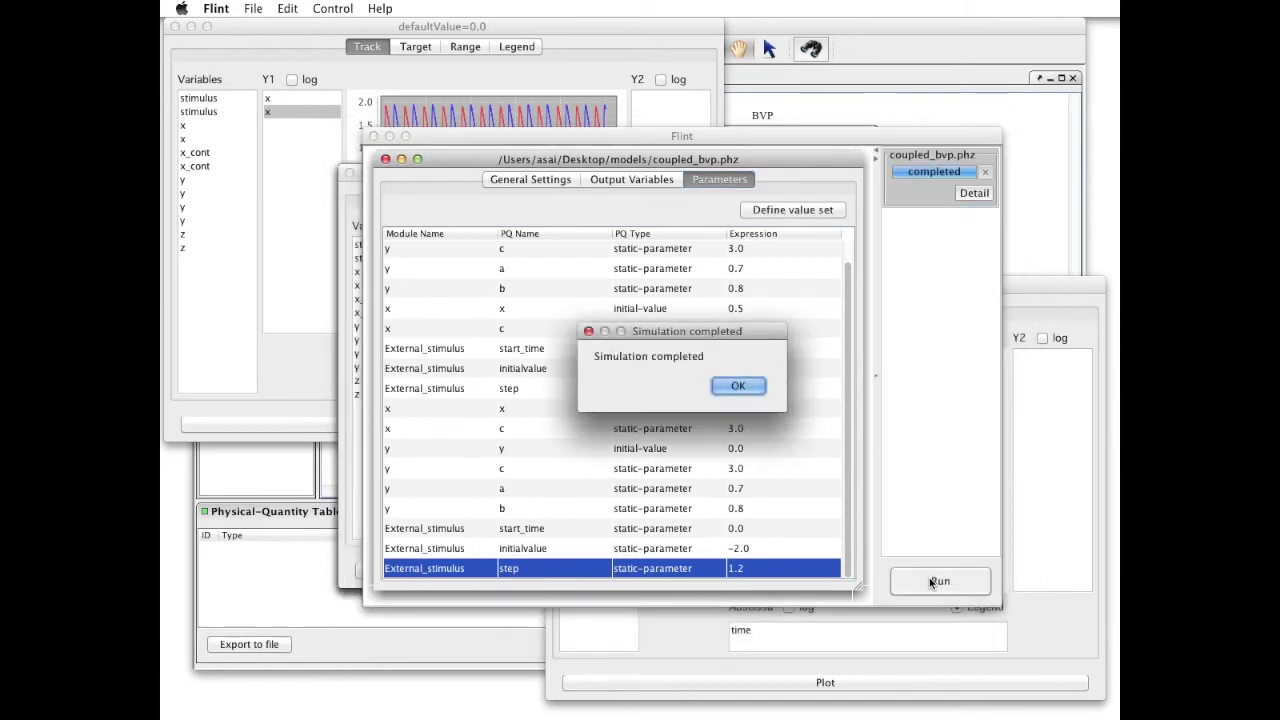
{"action": "left_click", "coordinate": [750, 388]}
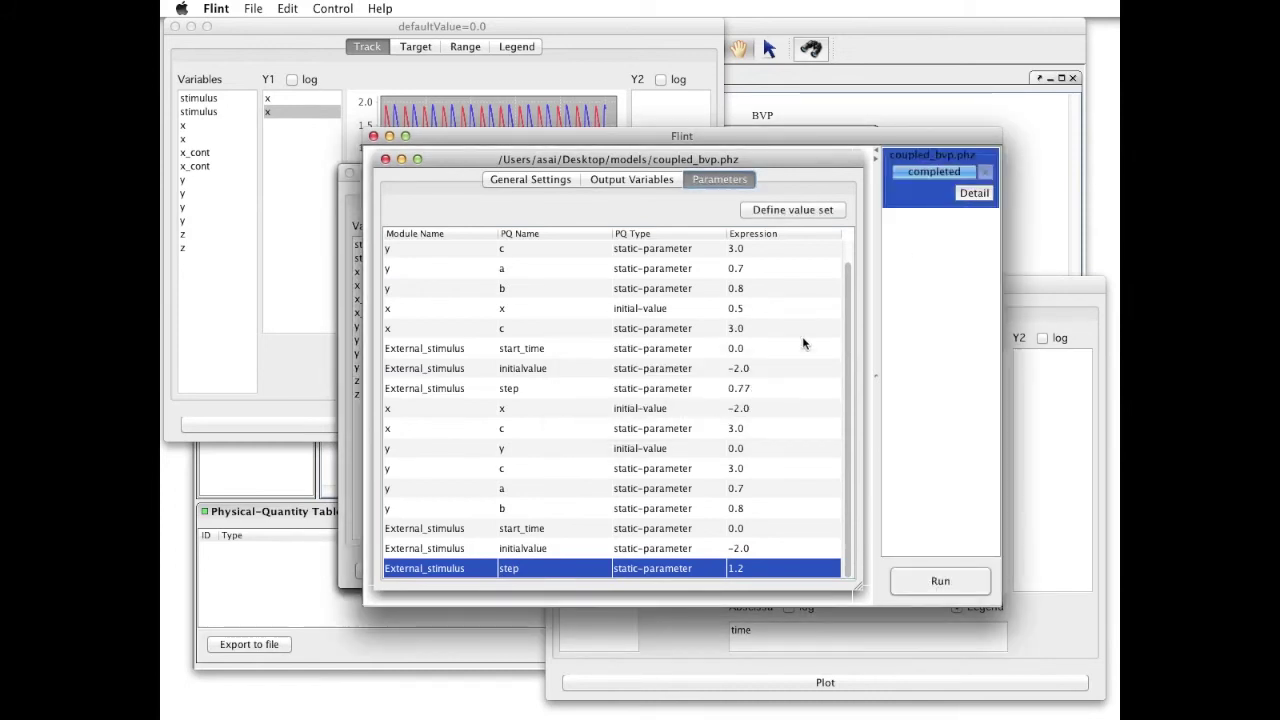
- Plot [2] x and [12] x against time, zoomed to about the first 110 time units
{"action": "left_click", "coordinate": [970, 194]}
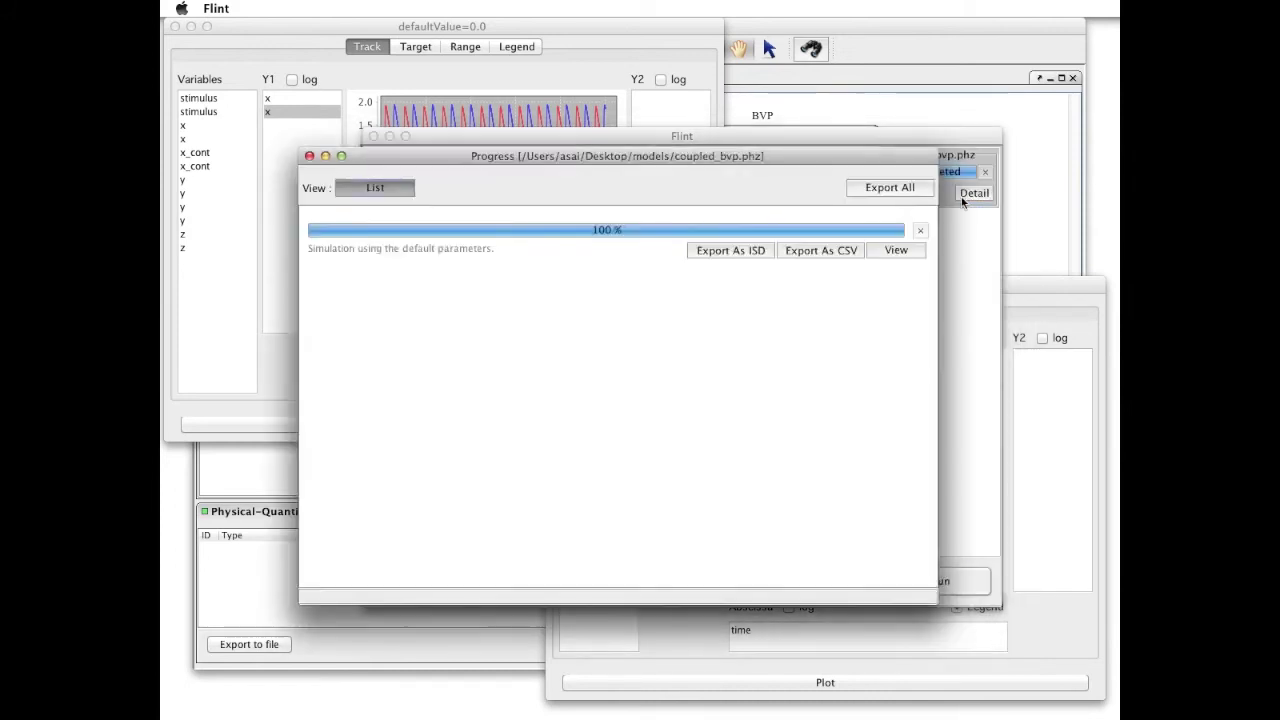
{"action": "left_click", "coordinate": [901, 248]}
{"action": "left_click_drag", "start_coordinate": [391, 272], "coordinate": [467, 266]}
{"action": "mouse_move", "coordinate": [390, 305]}
{"action": "left_mouse_down"}
{"action": "mouse_move", "coordinate": [428, 300]}
{"action": "mouse_move", "coordinate": [458, 322]}
{"action": "left_mouse_up"}
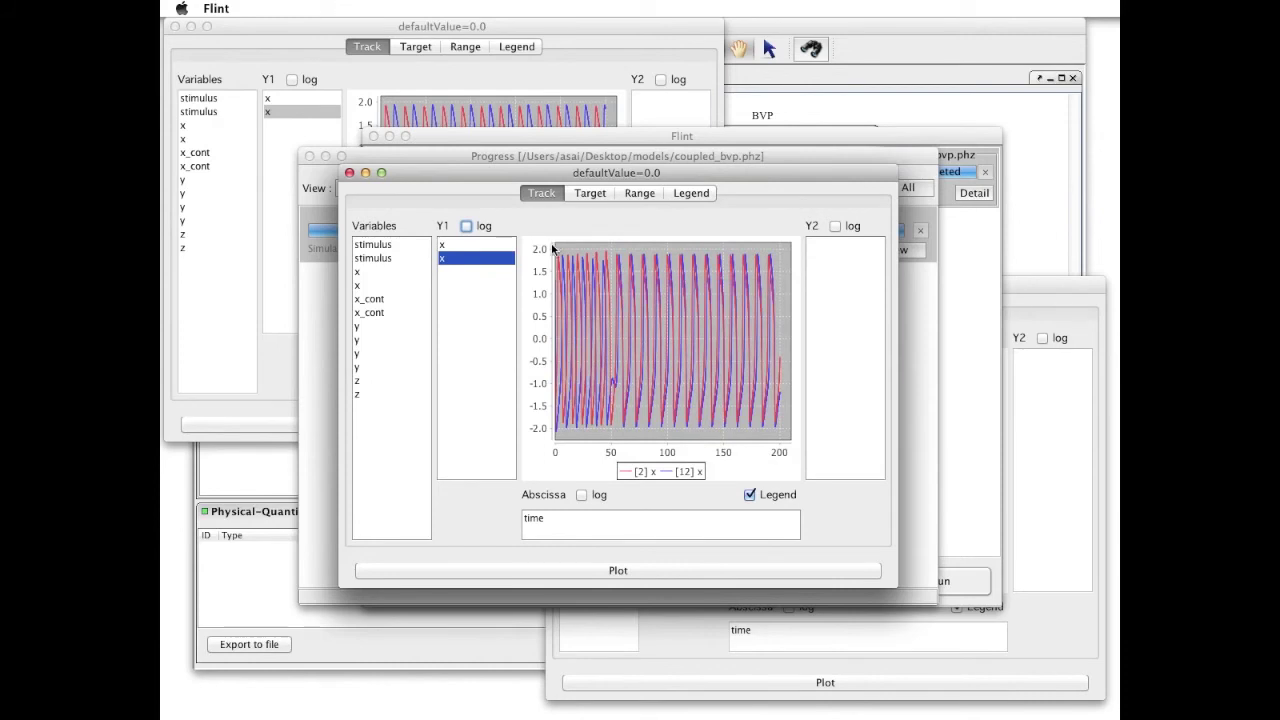
{"action": "left_click_drag", "start_coordinate": [557, 245], "coordinate": [685, 440]}
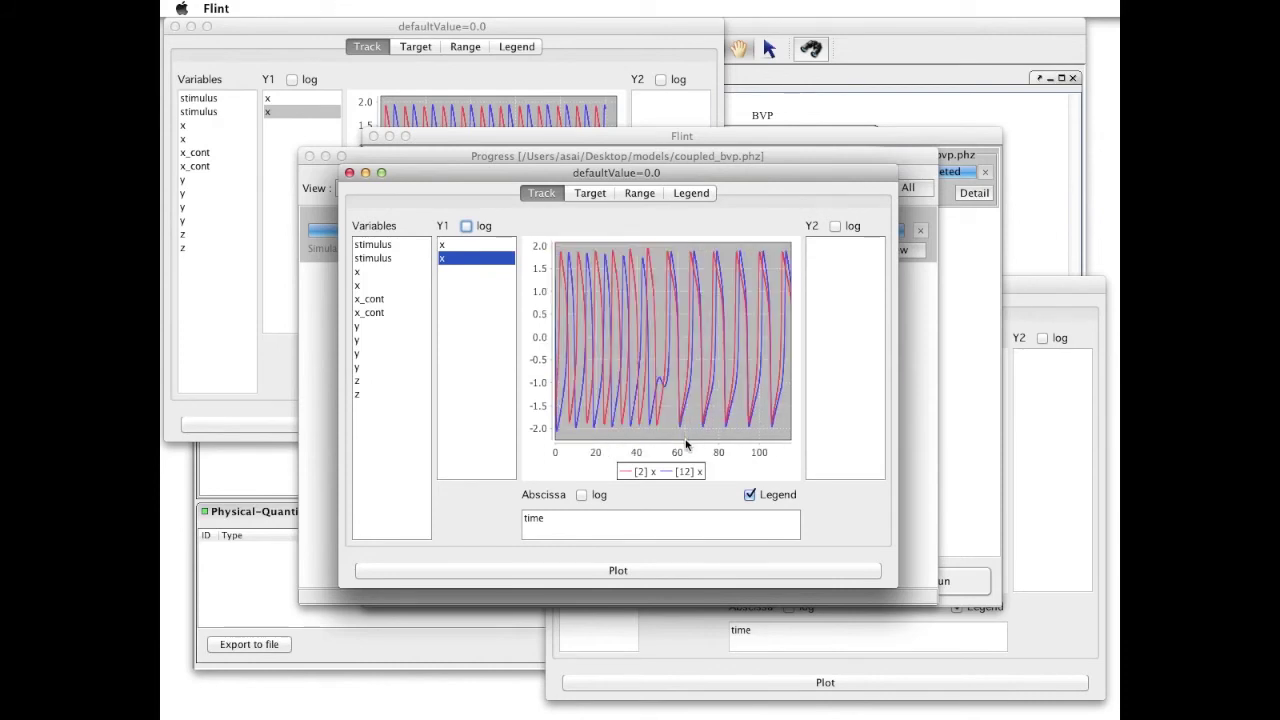